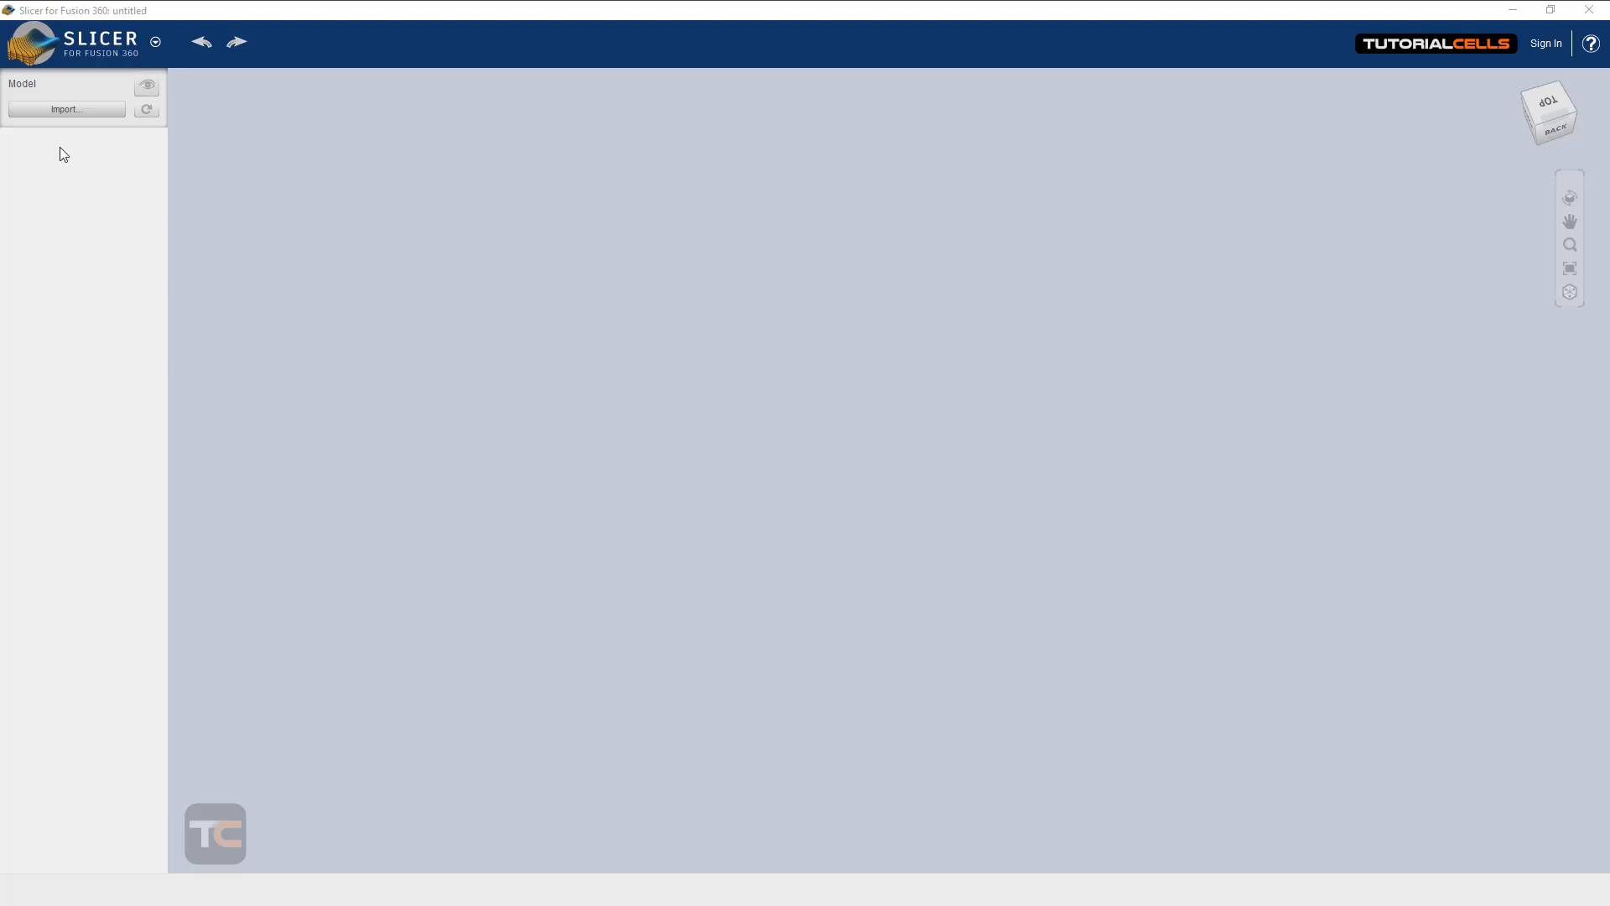
Load the Human Head example shape (humanhead.3dmk) from the Slicer menu's example shapes
click(84, 46)
mouse_move(74, 126)
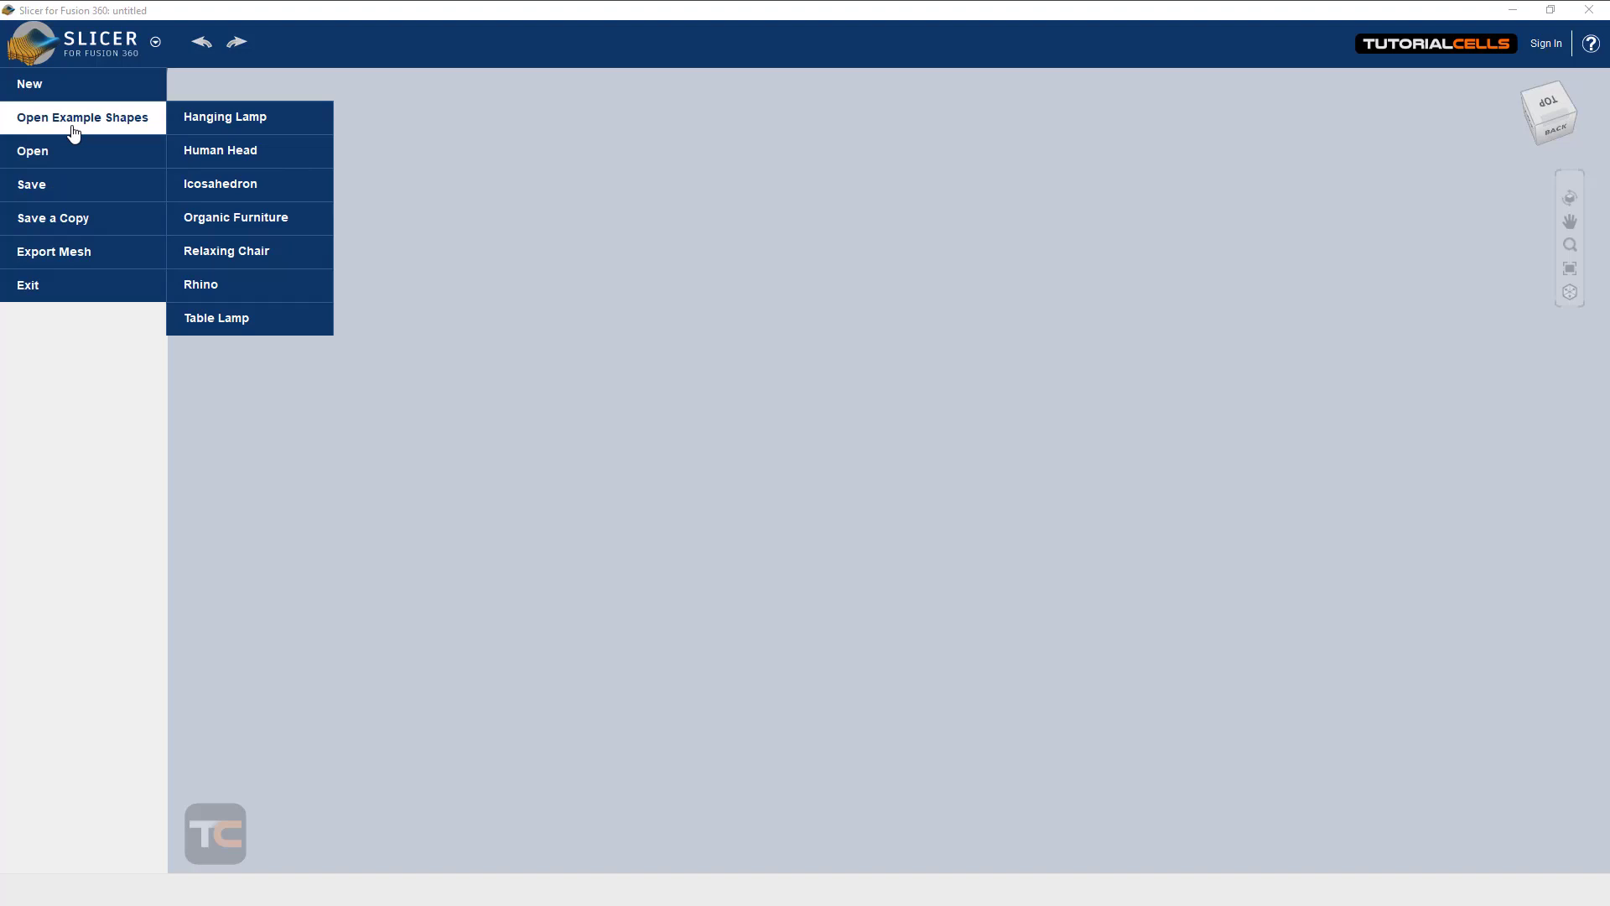
click(250, 152)
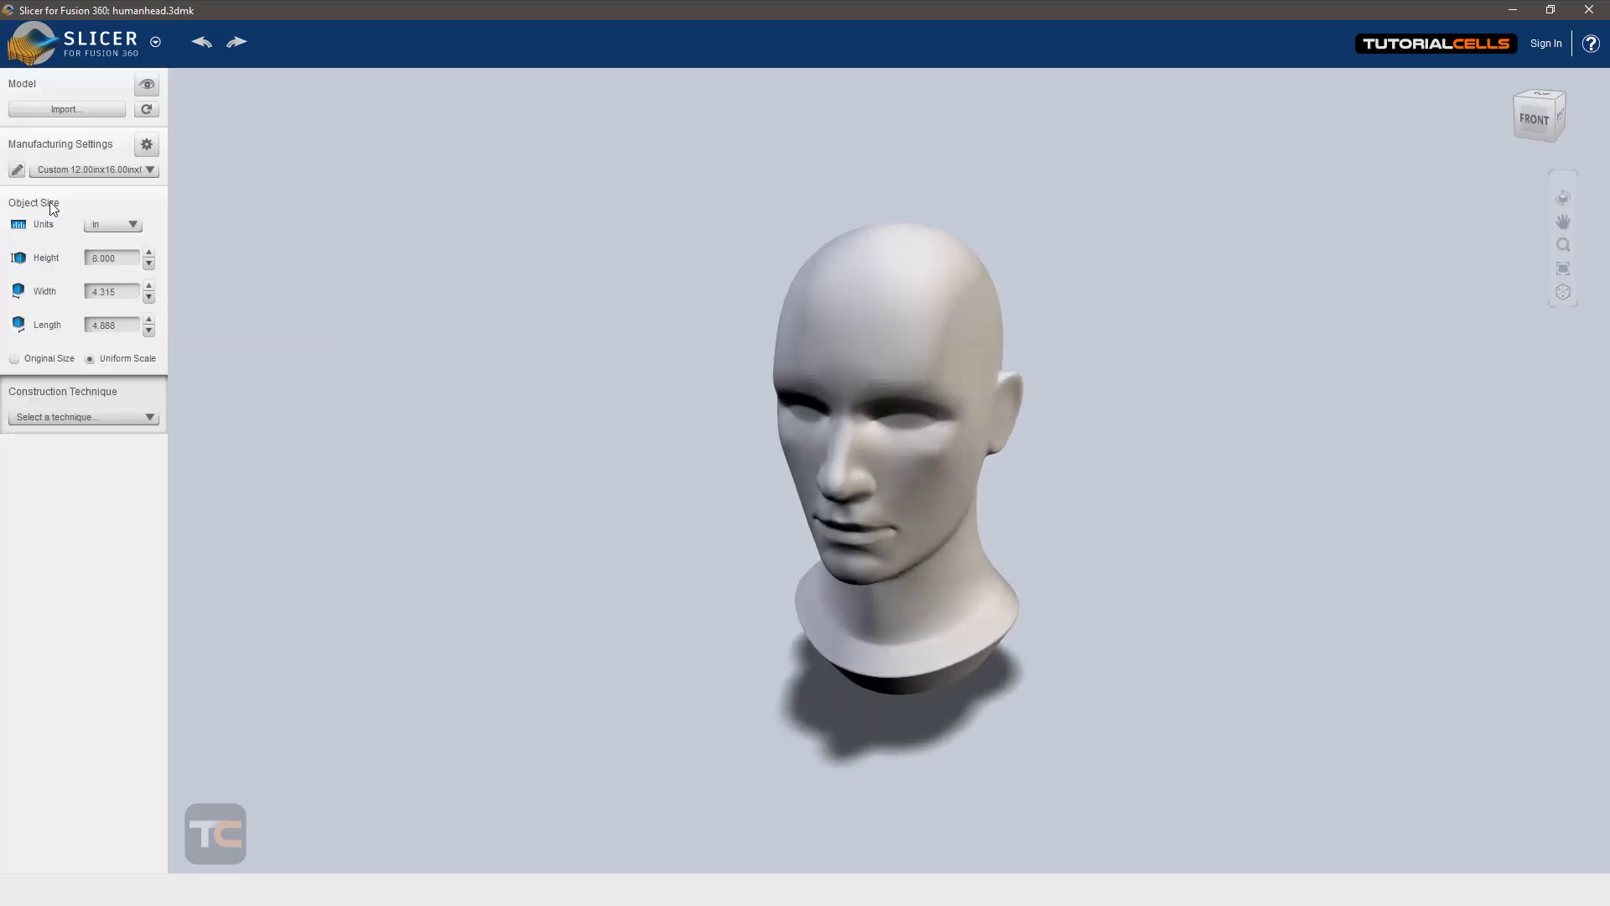
Apply the TC manufacturing preset and review its material settings in the presets editor
click(77, 169)
click(72, 275)
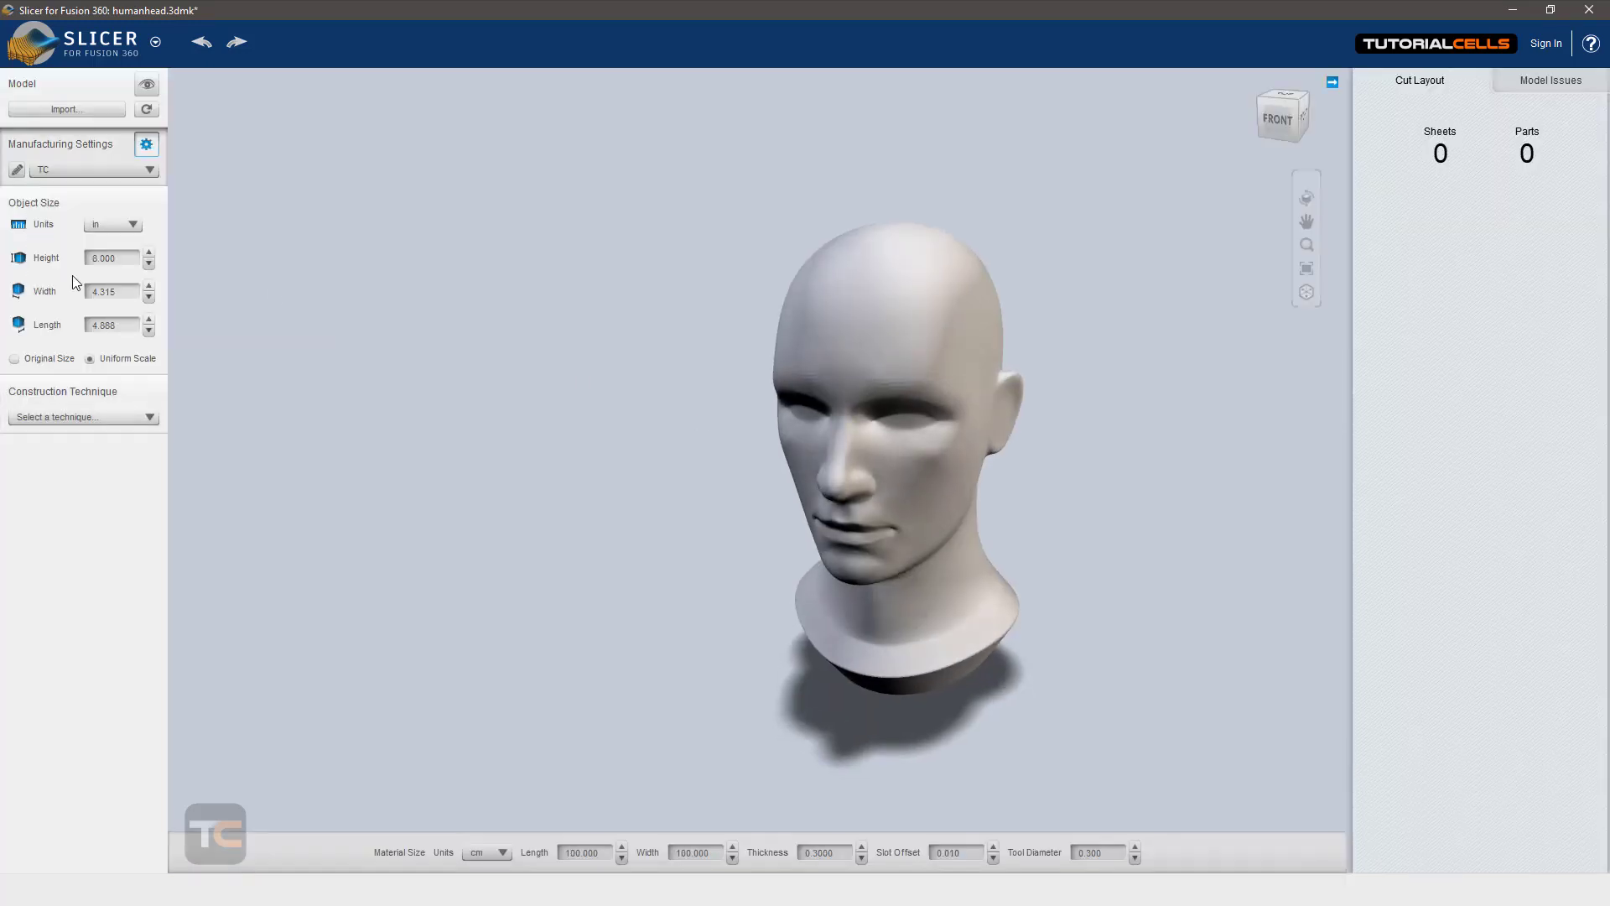
click(17, 170)
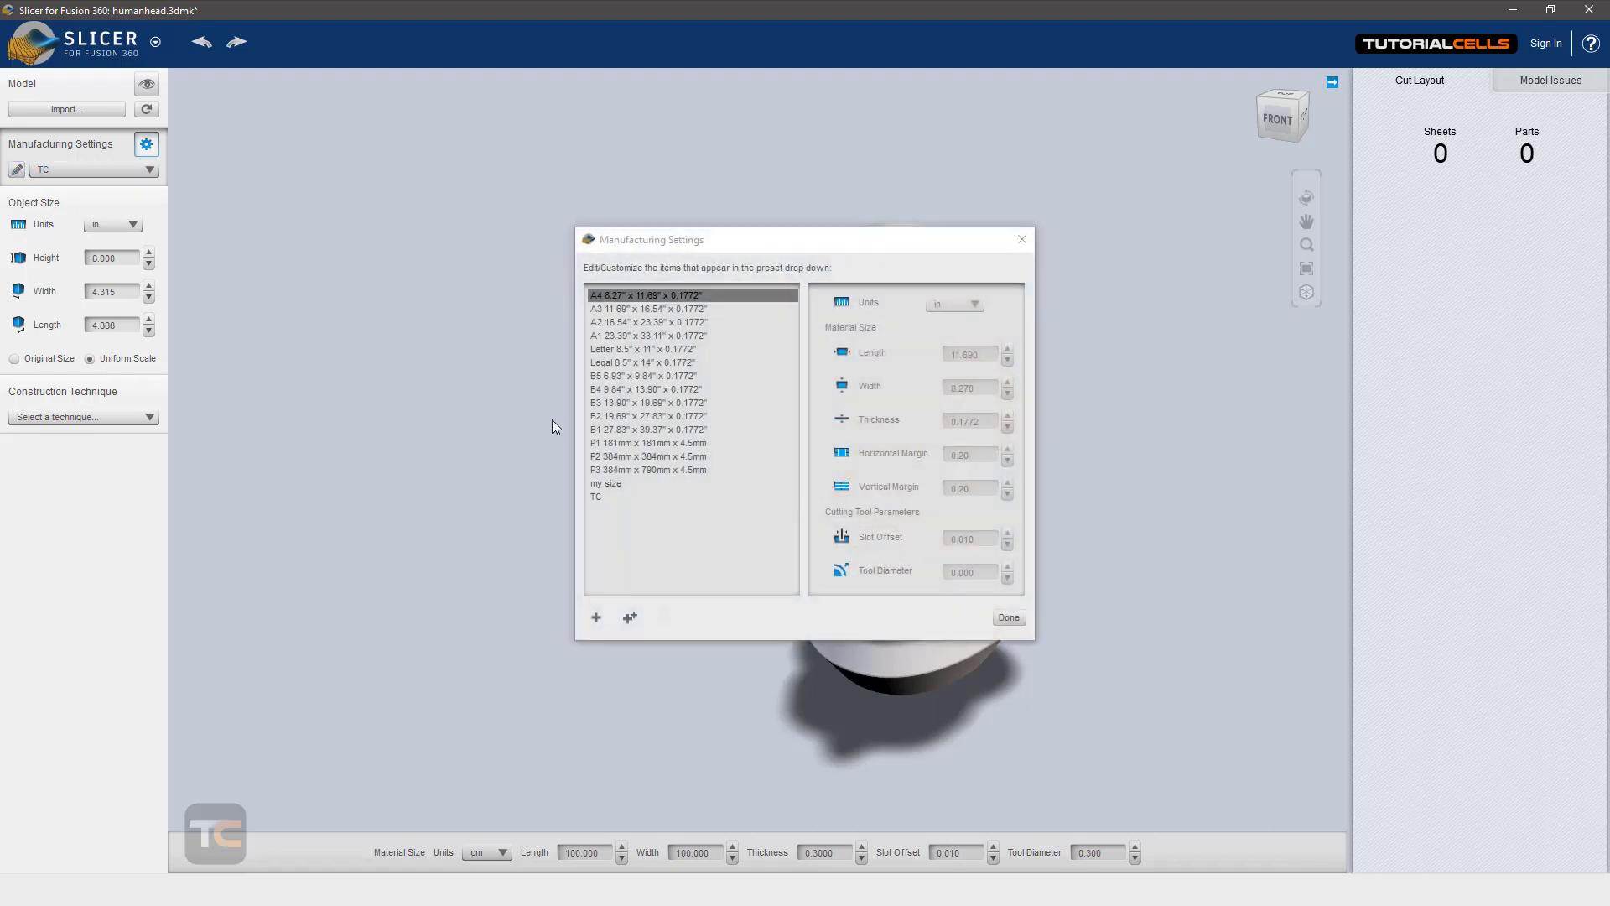
click(602, 497)
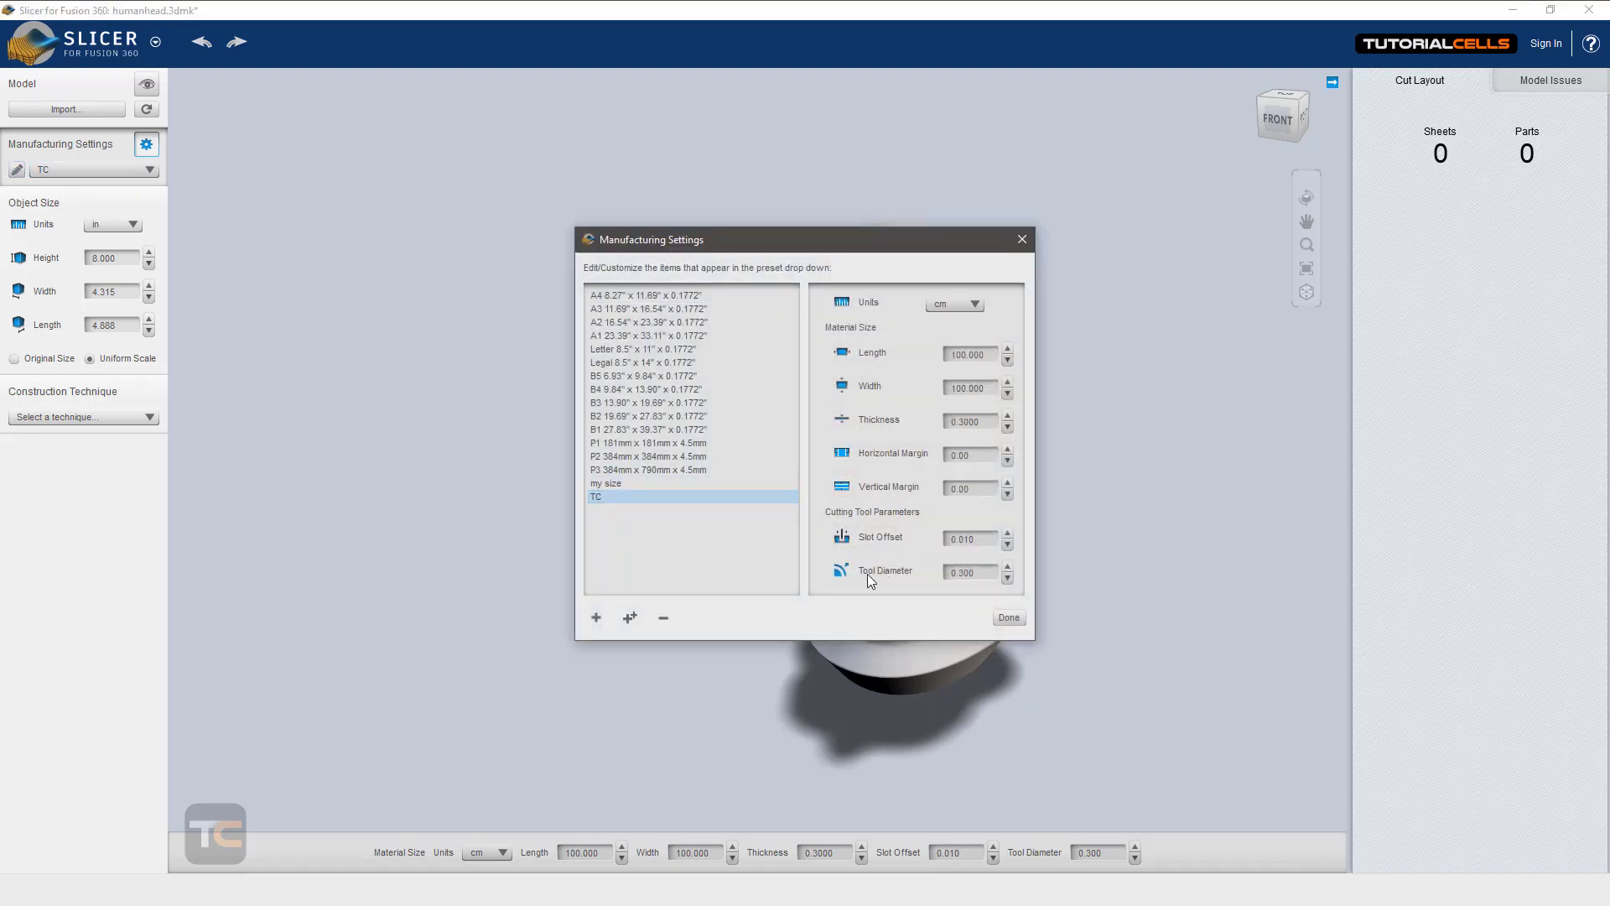
double_click(982, 577)
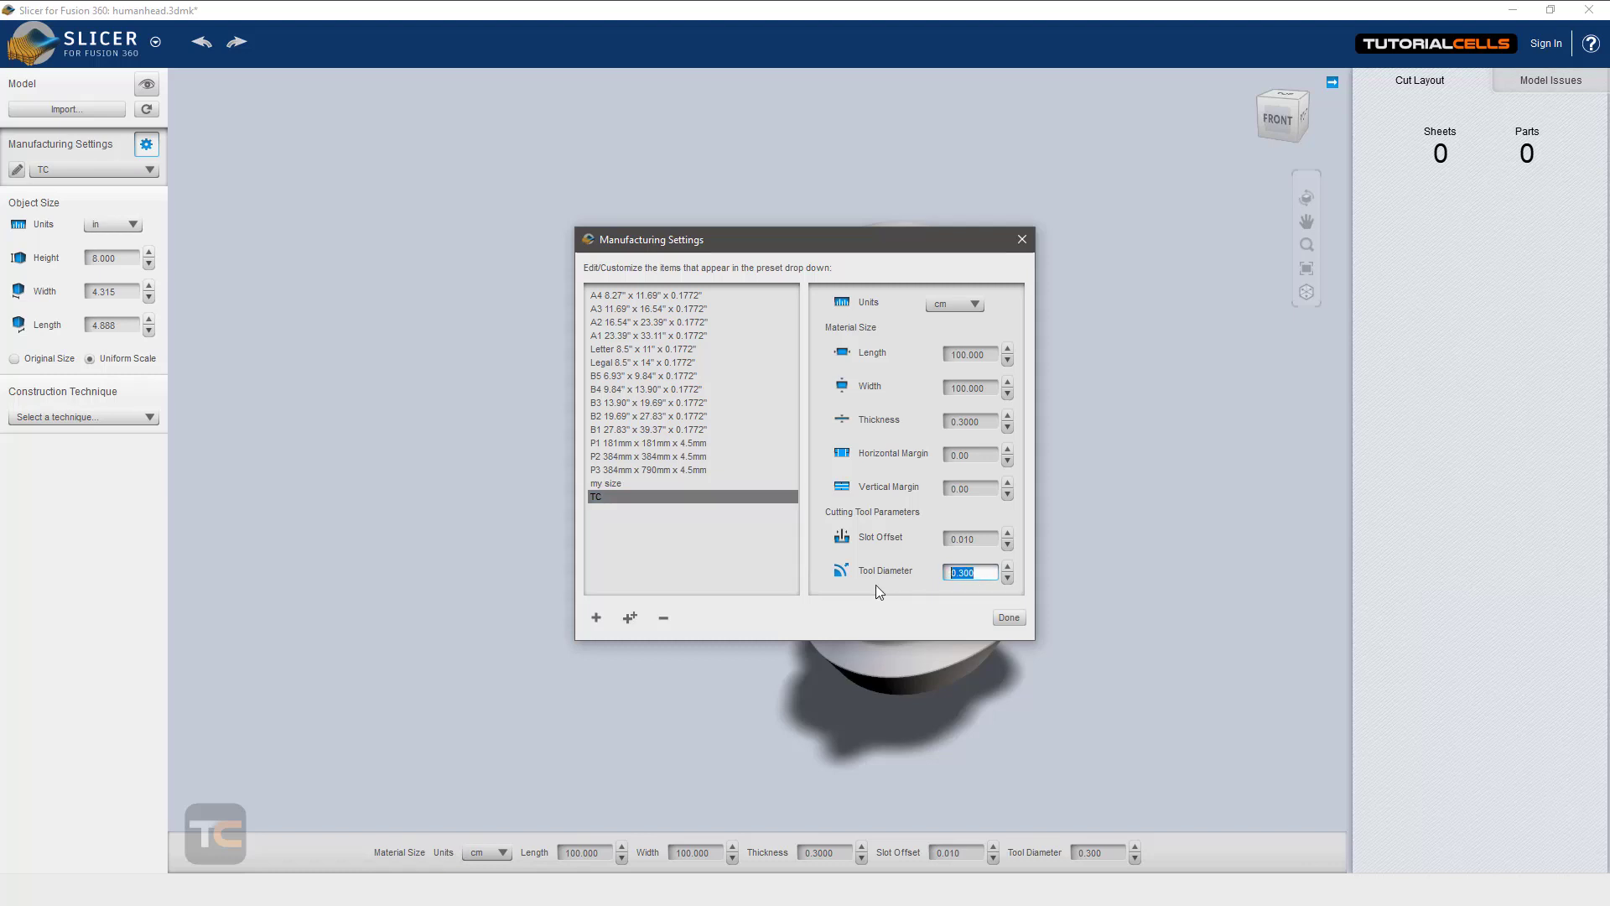
click(1007, 618)
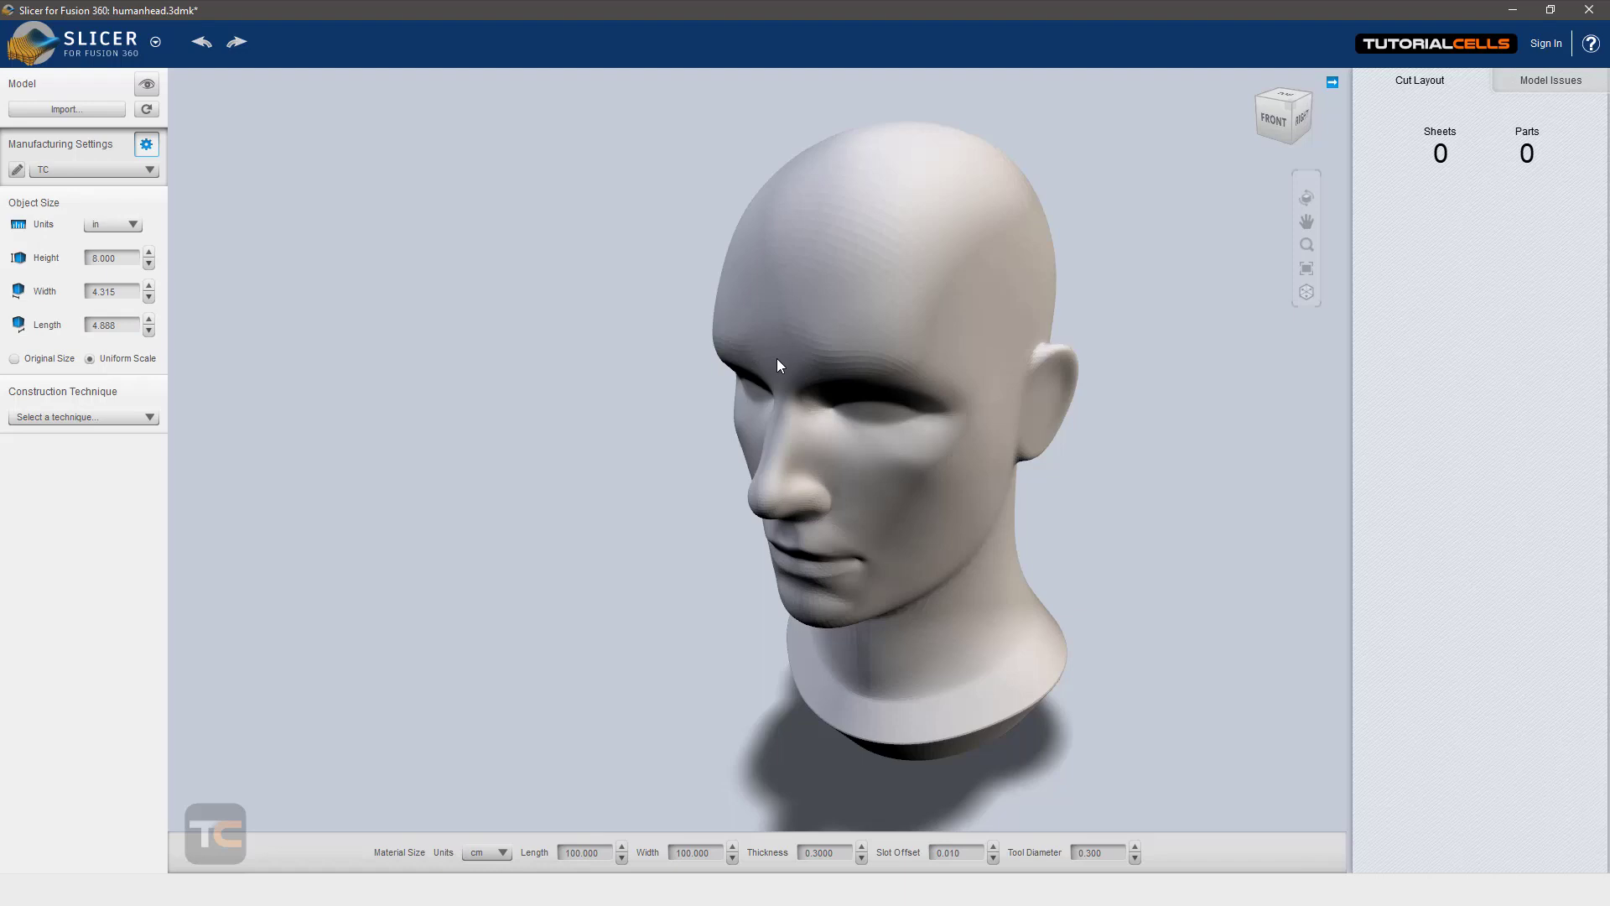
Set object size units to cm and keep the original size 20.320 × 10.960 × 12.415
click(113, 224)
click(113, 252)
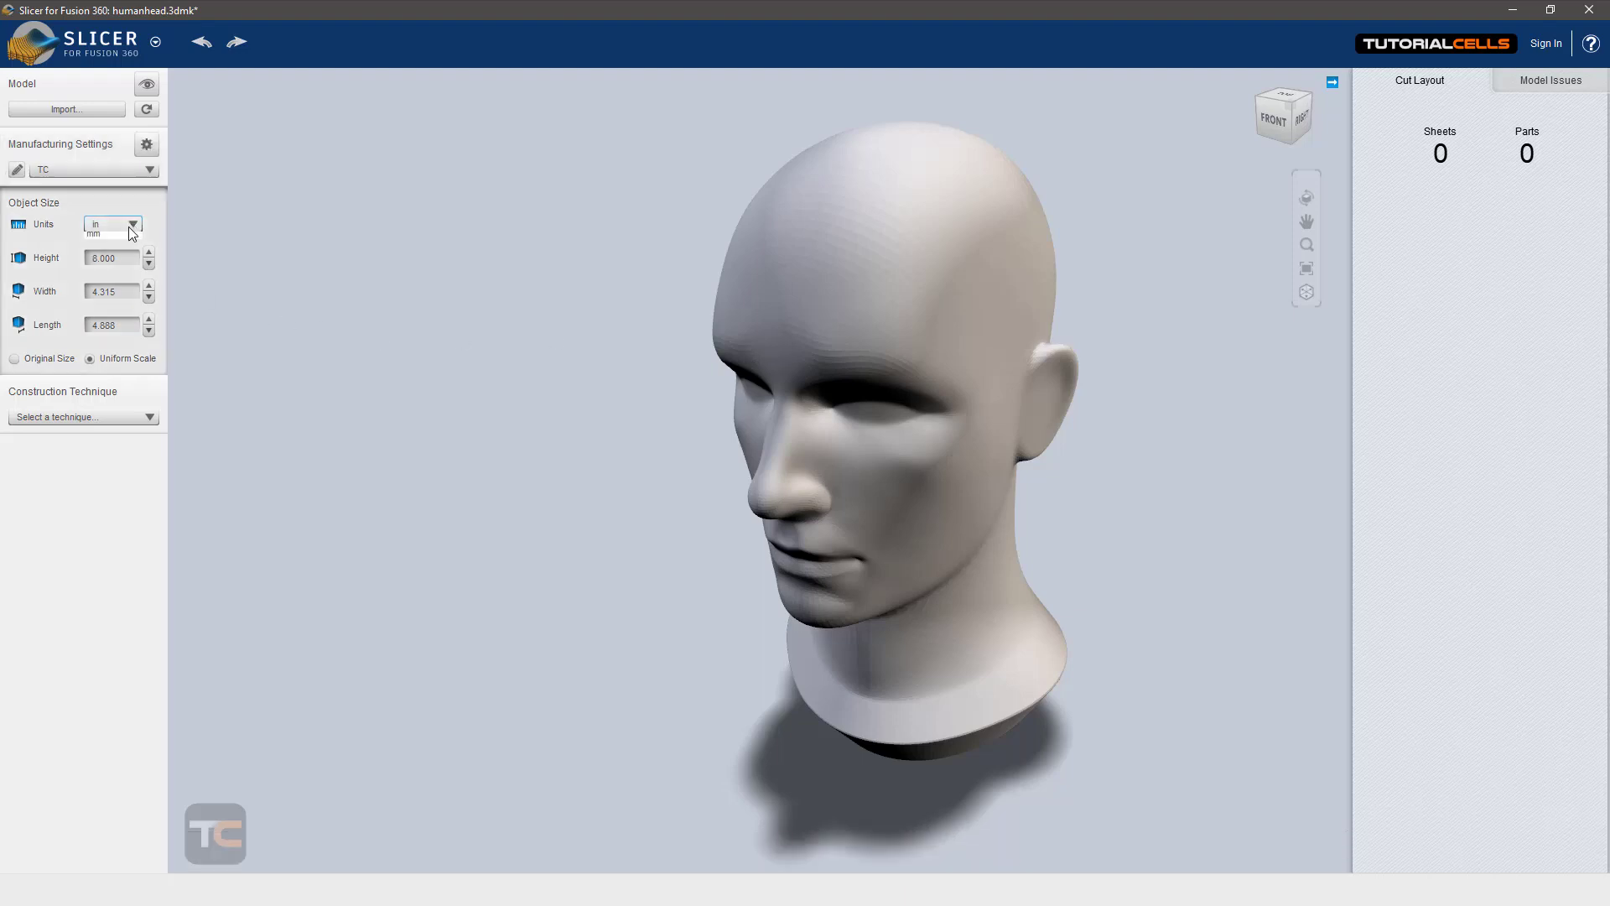
click(62, 359)
click(63, 417)
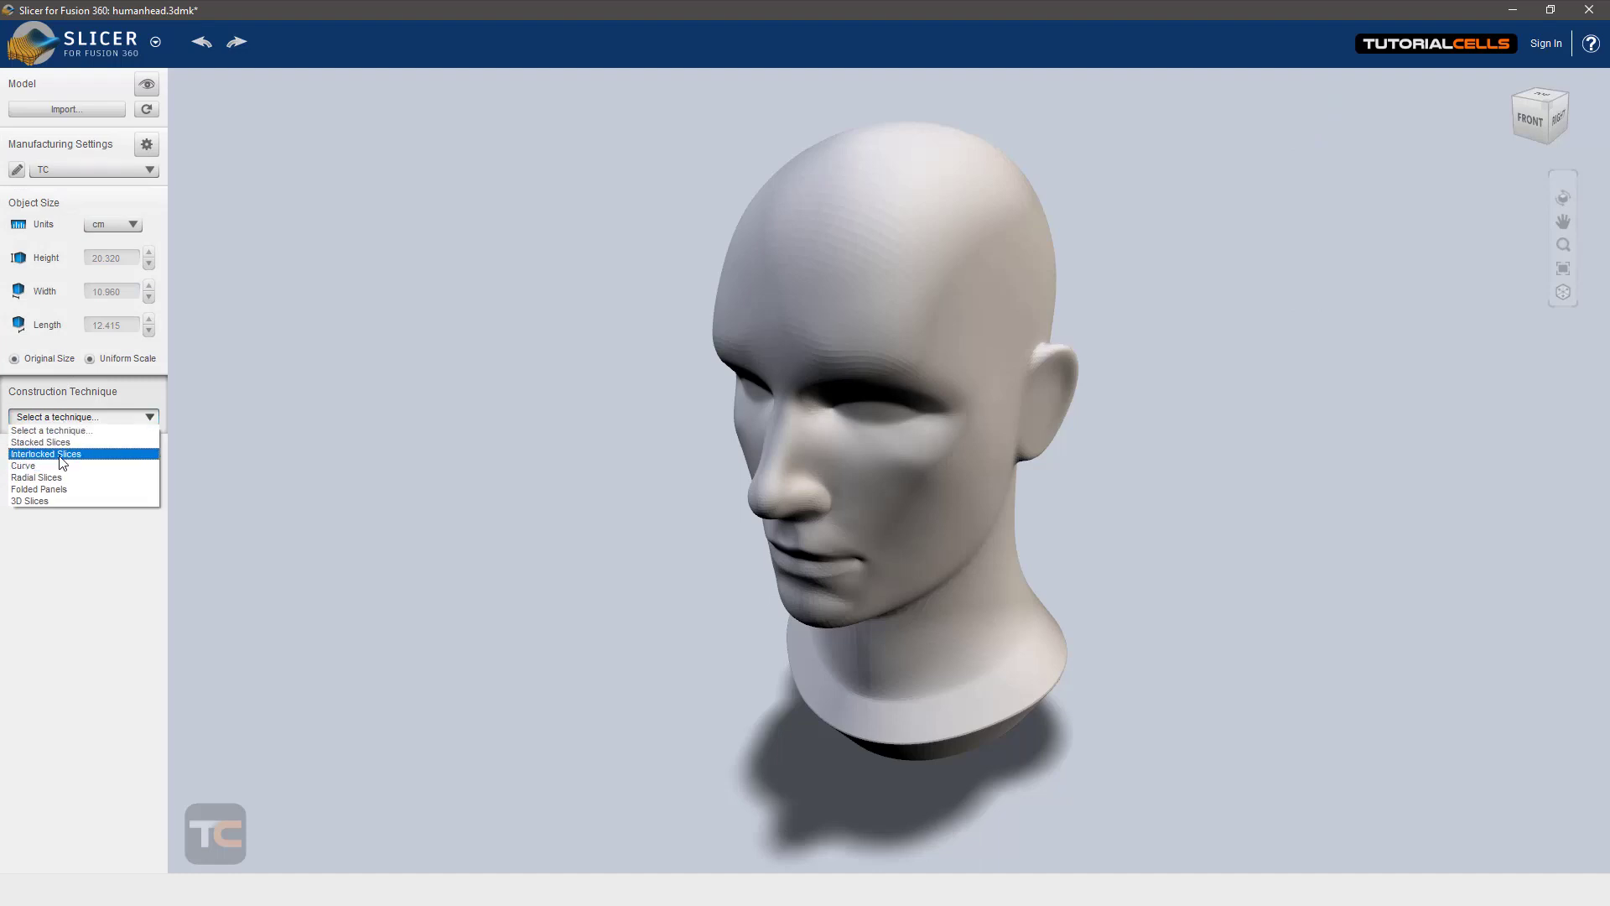
Switch the construction technique to Interlocked Slices
click(62, 453)
mouse_move(978, 400)
mouse_down()
mouse_move(726, 374)
mouse_move(898, 414)
mouse_move(949, 406)
mouse_move(586, 363)
mouse_move(963, 424)
mouse_move(776, 370)
mouse_move(948, 410)
mouse_up()
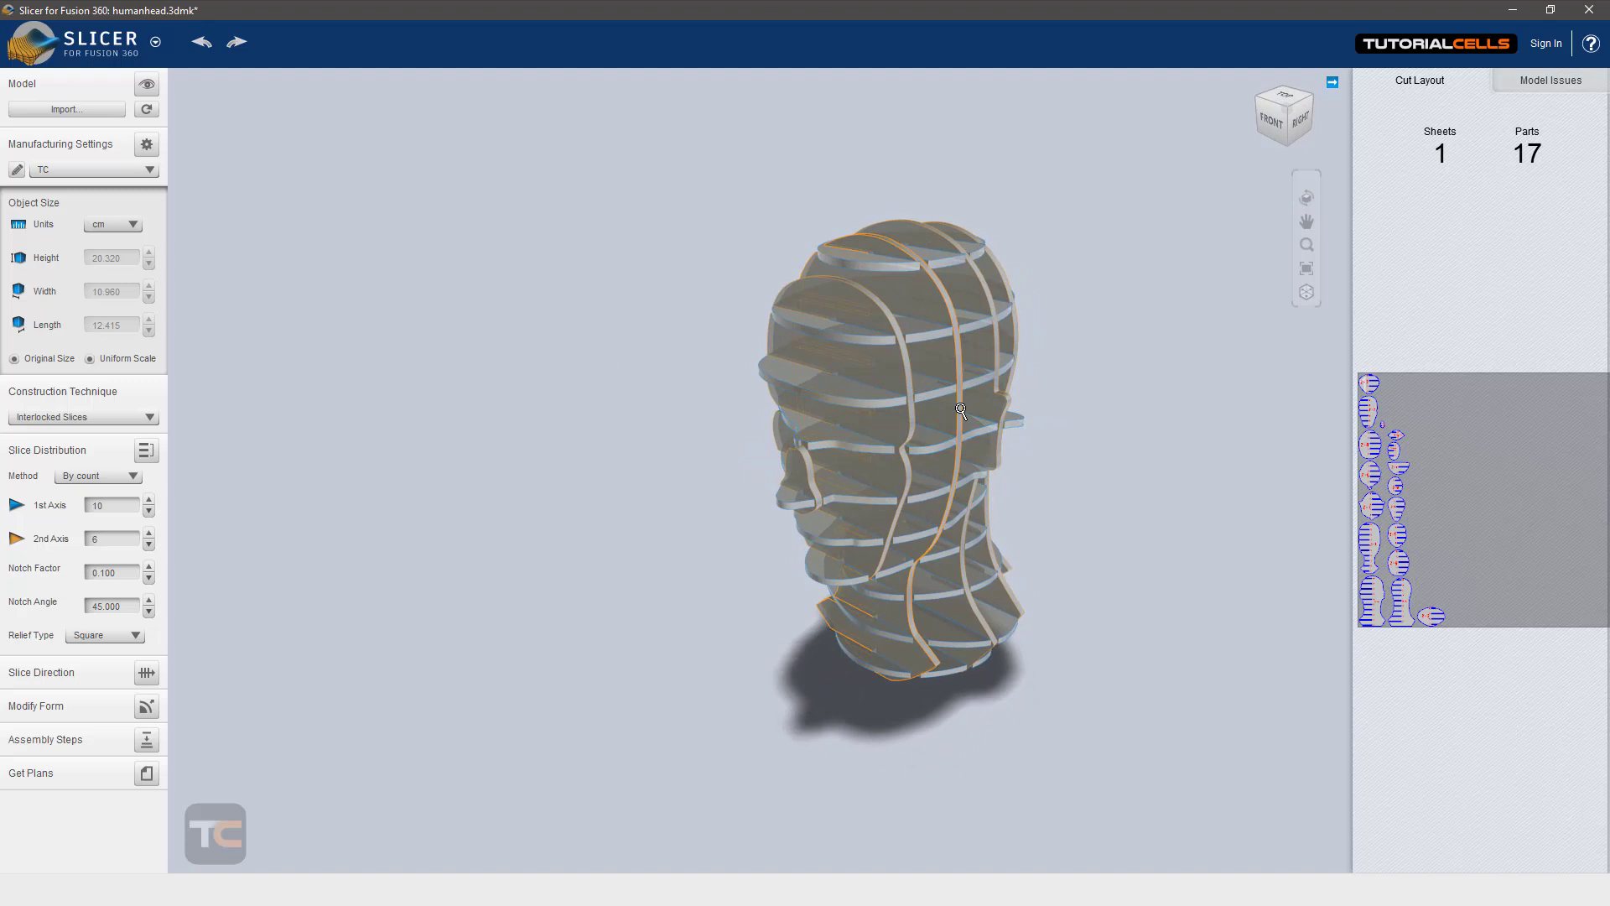
scroll(948, 410, up, 3)
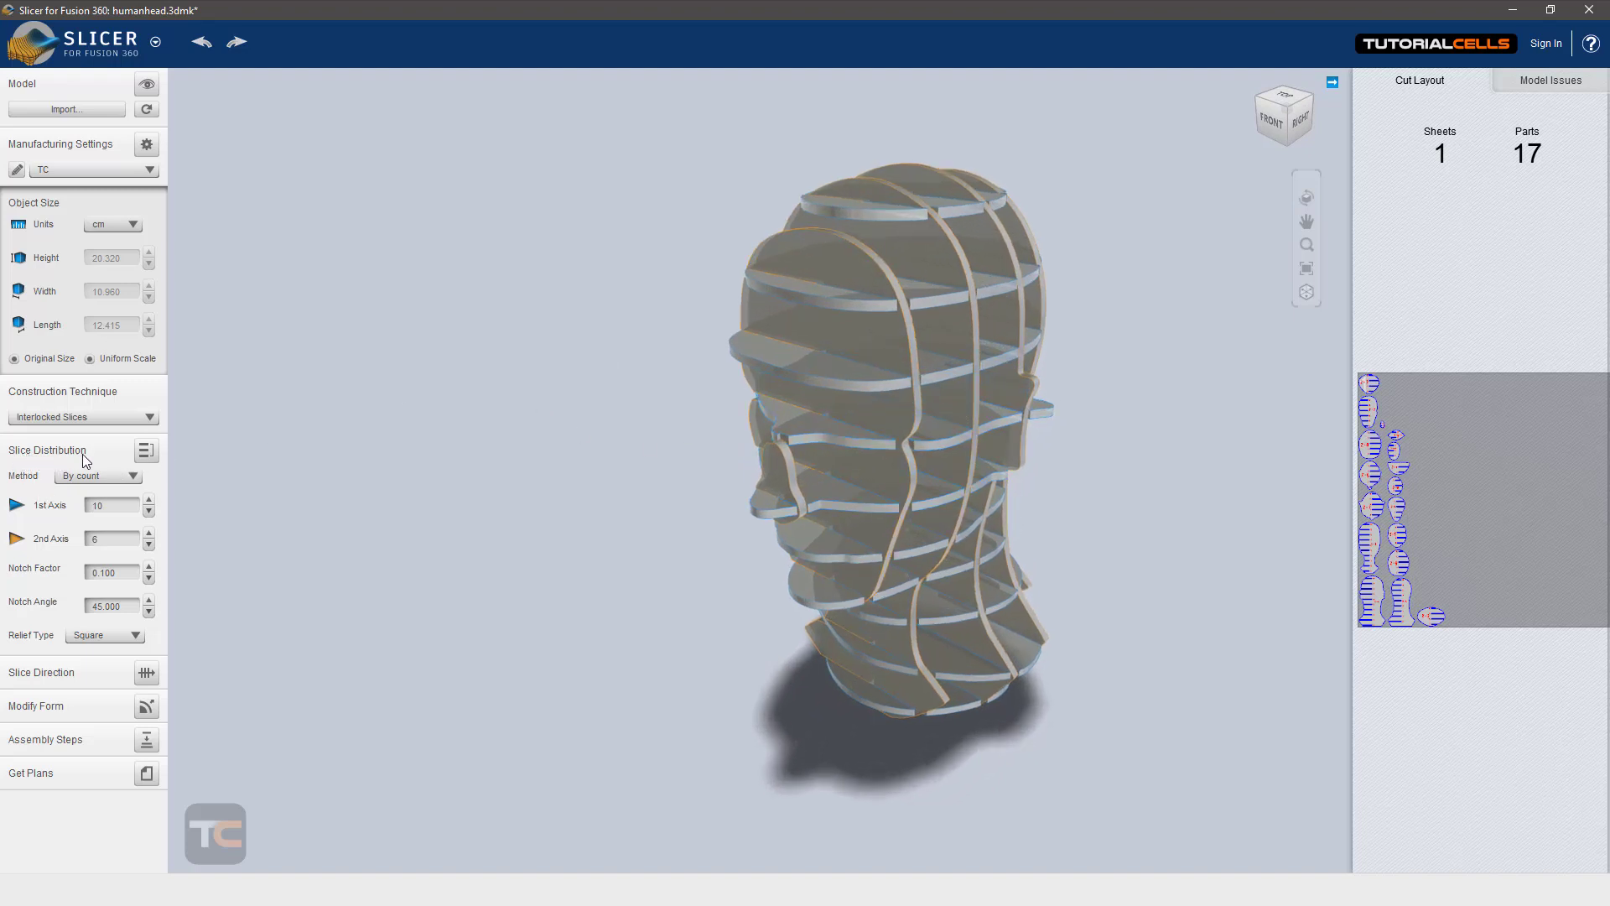
In Slice Distribution, raise the slice counts to 14 on the first axis and 9 on the second
click(146, 452)
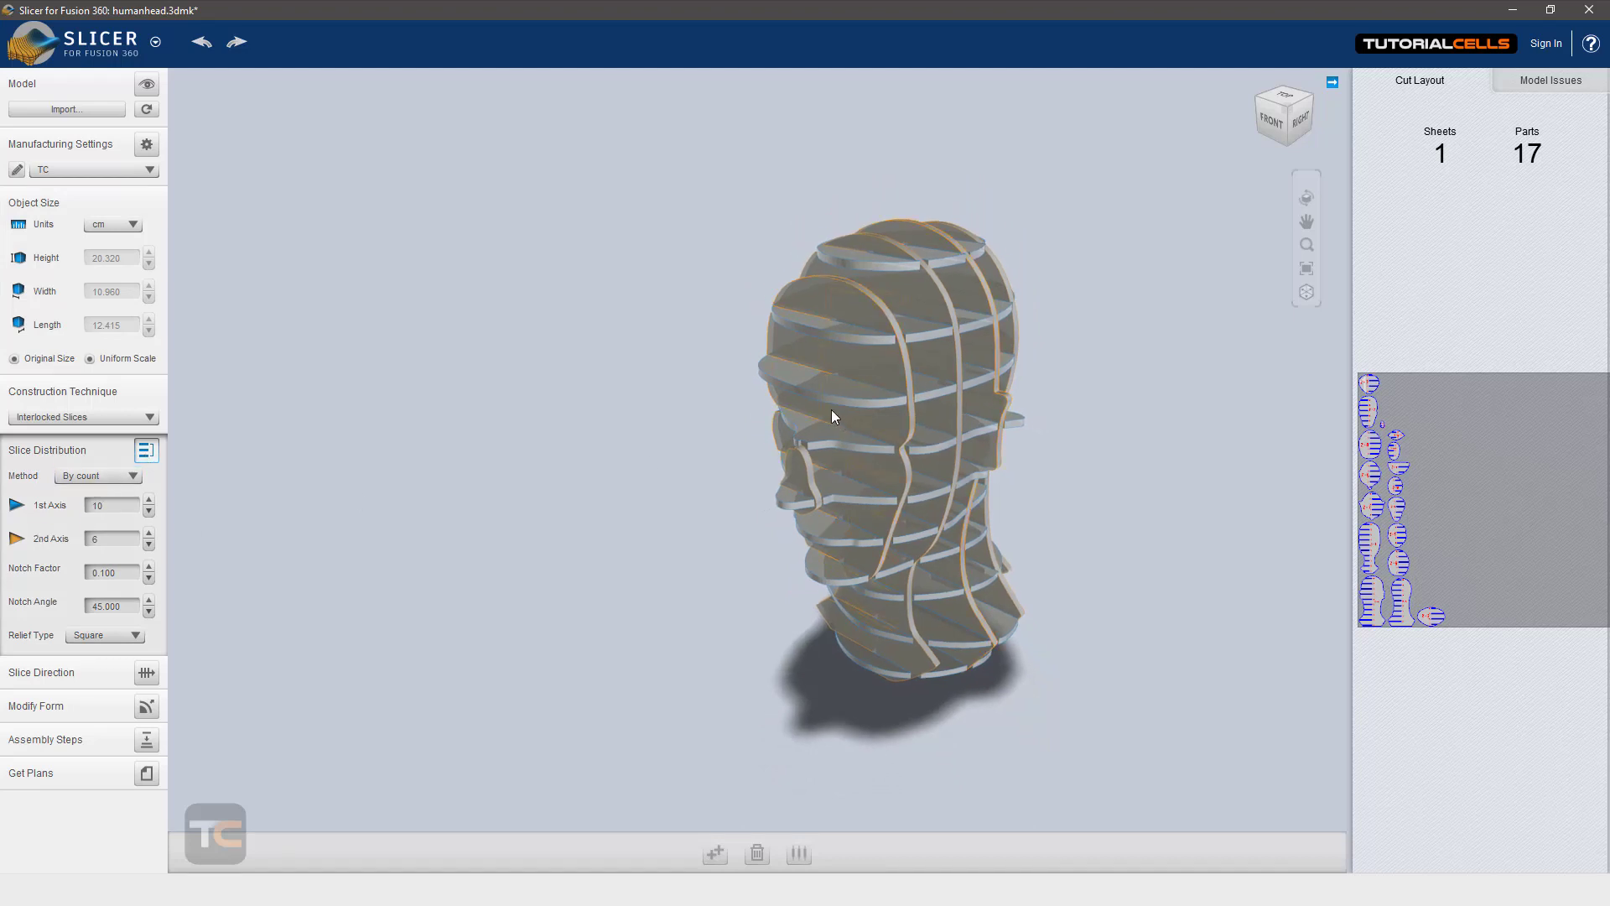
drag(838, 419, 792, 414)
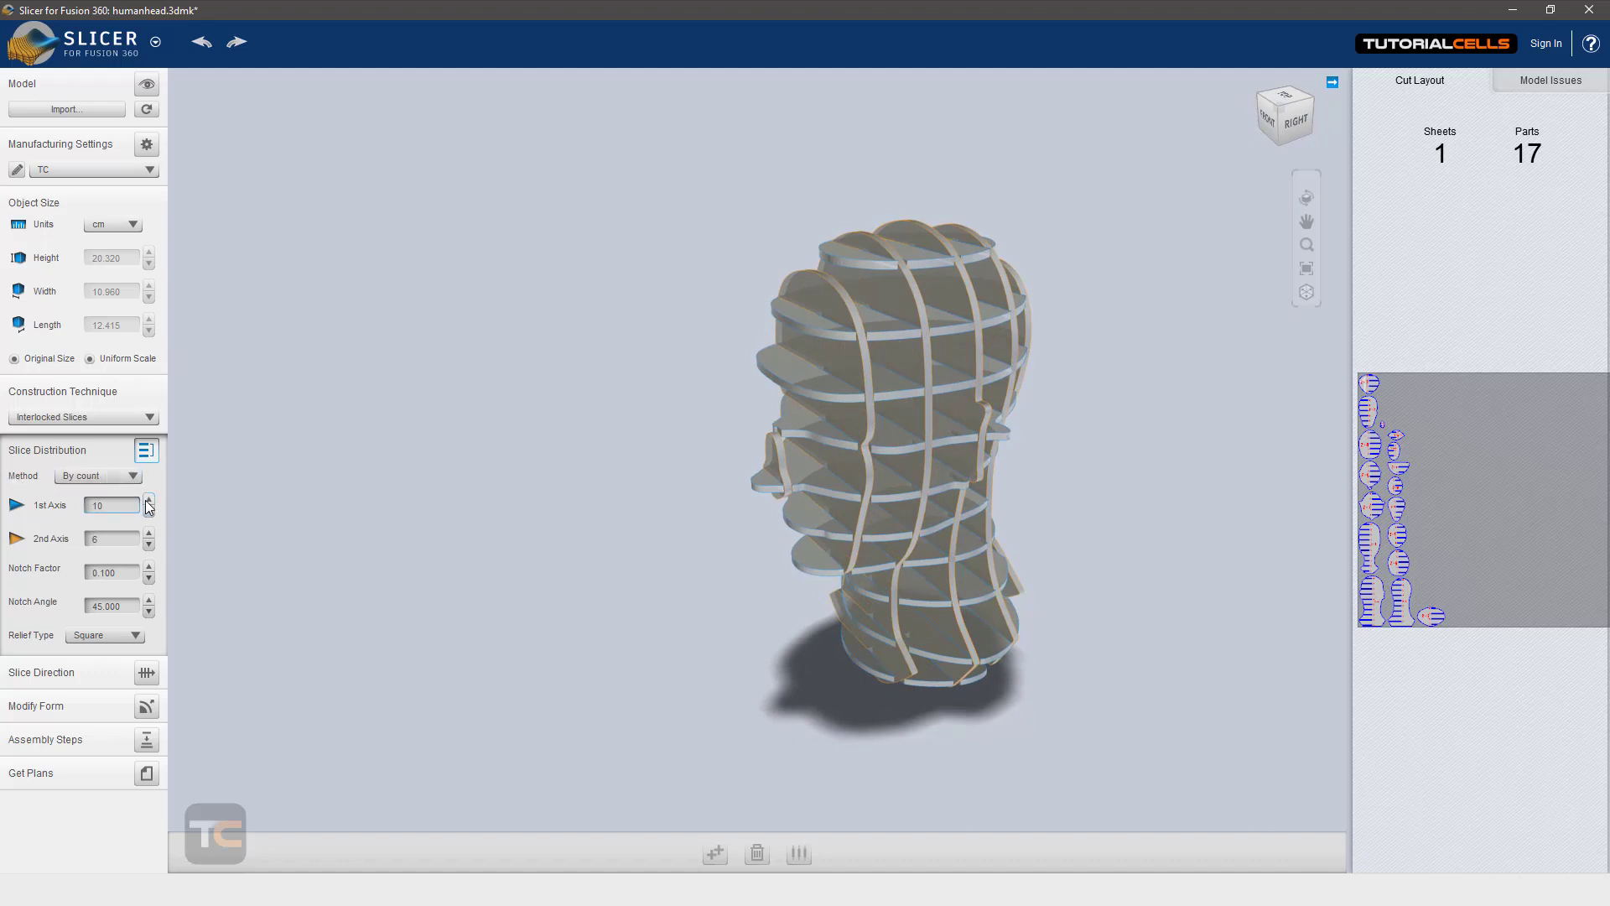
click(149, 500)
click(149, 499)
click(149, 500)
click(148, 500)
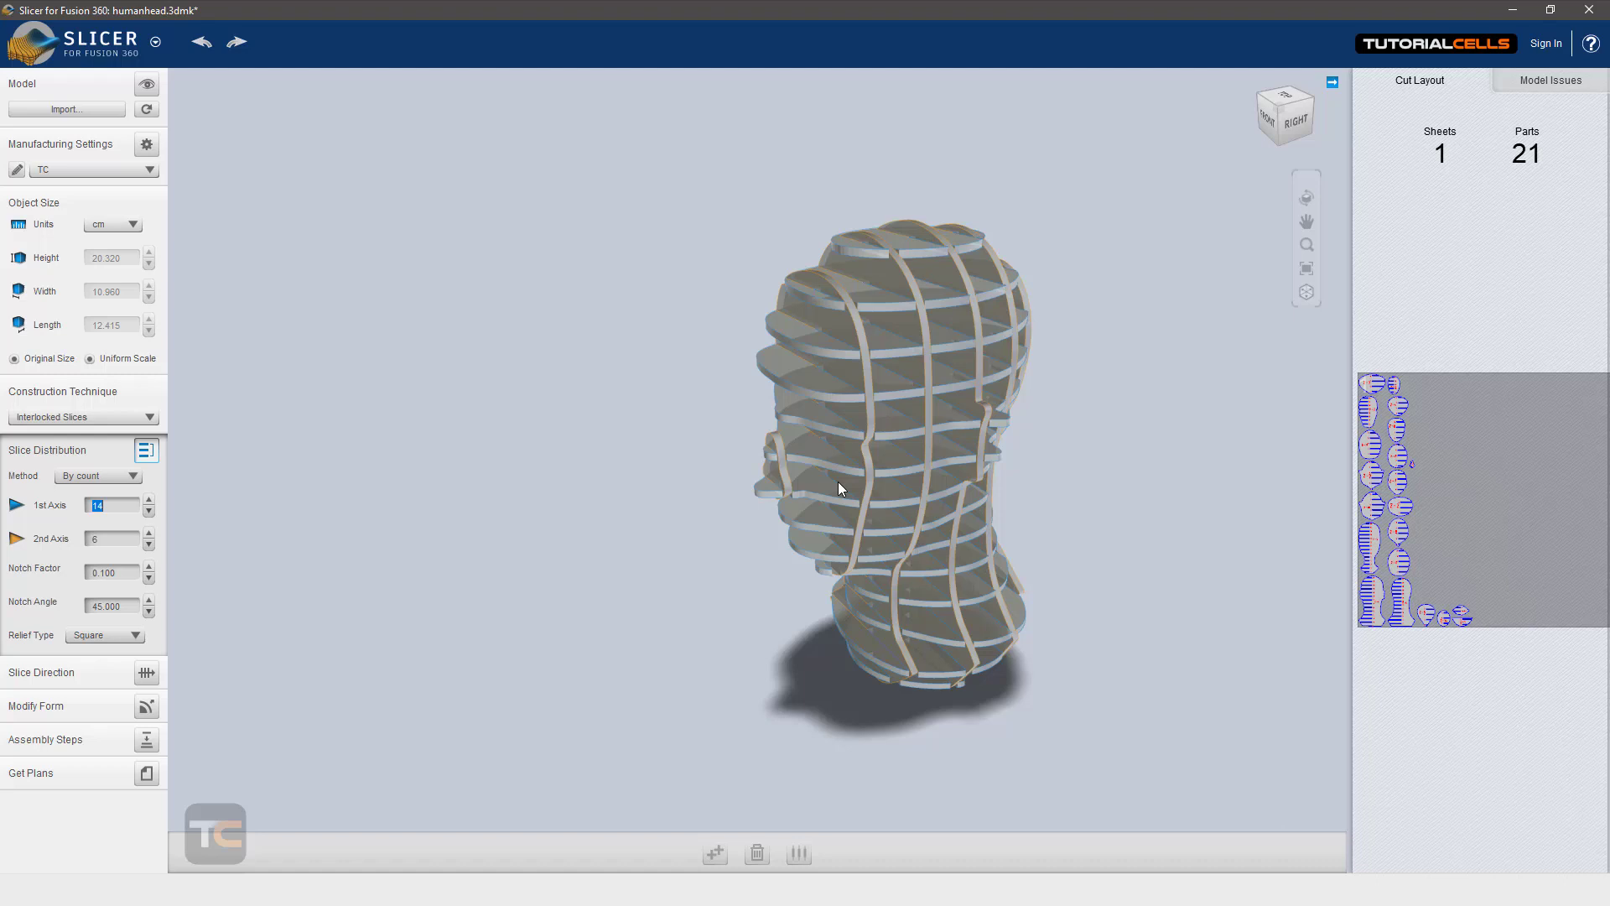
drag(841, 489, 872, 581)
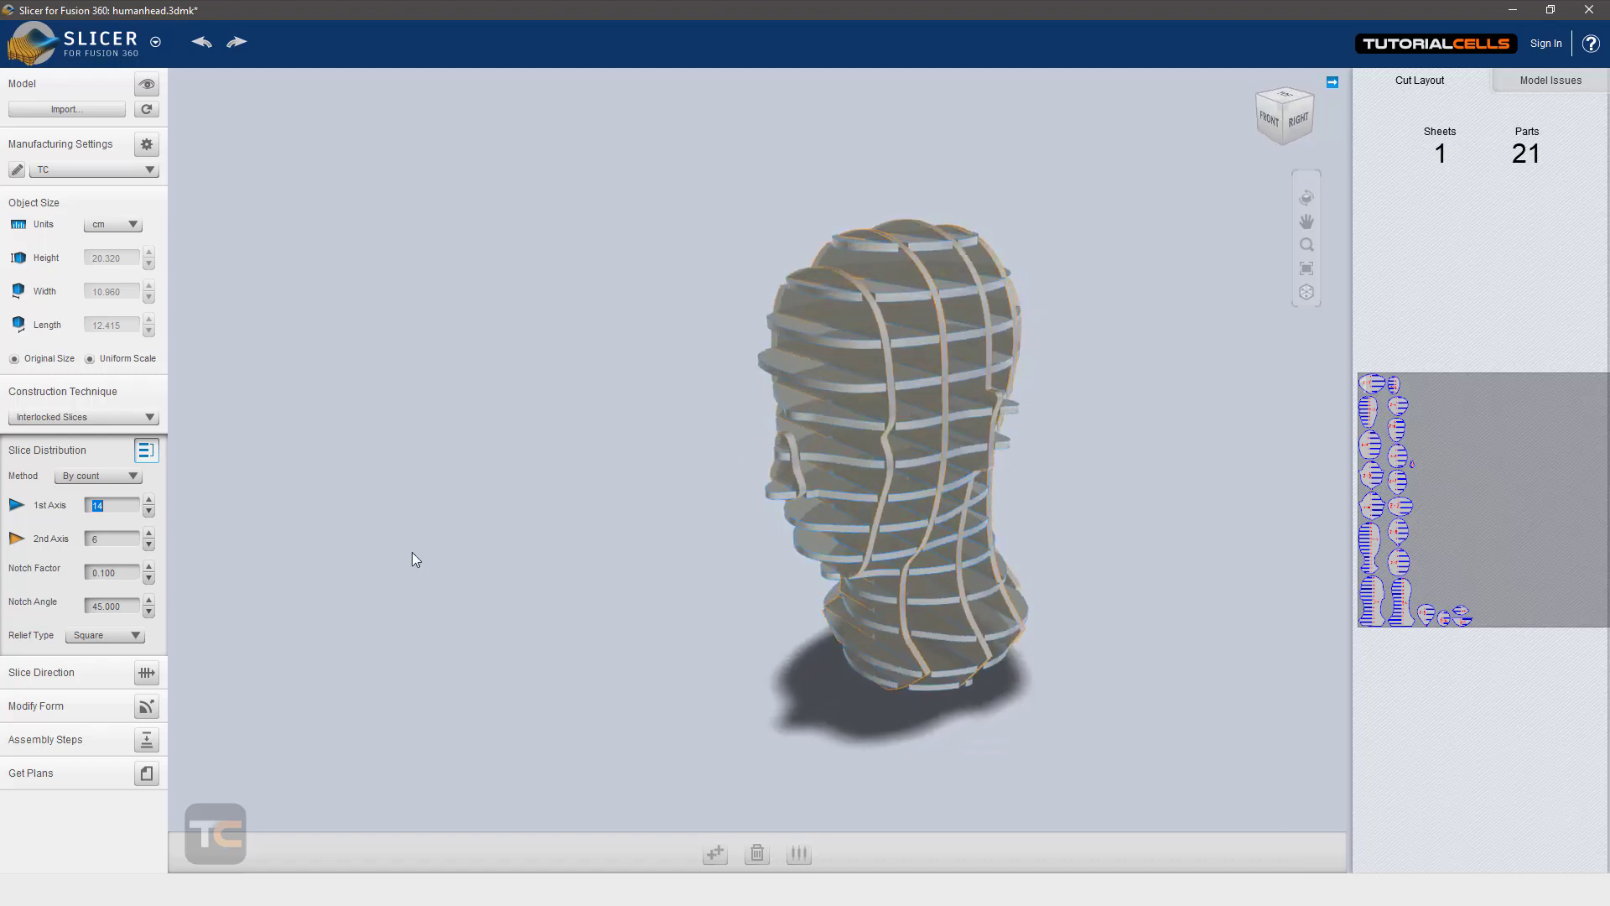
click(150, 533)
click(150, 534)
click(151, 533)
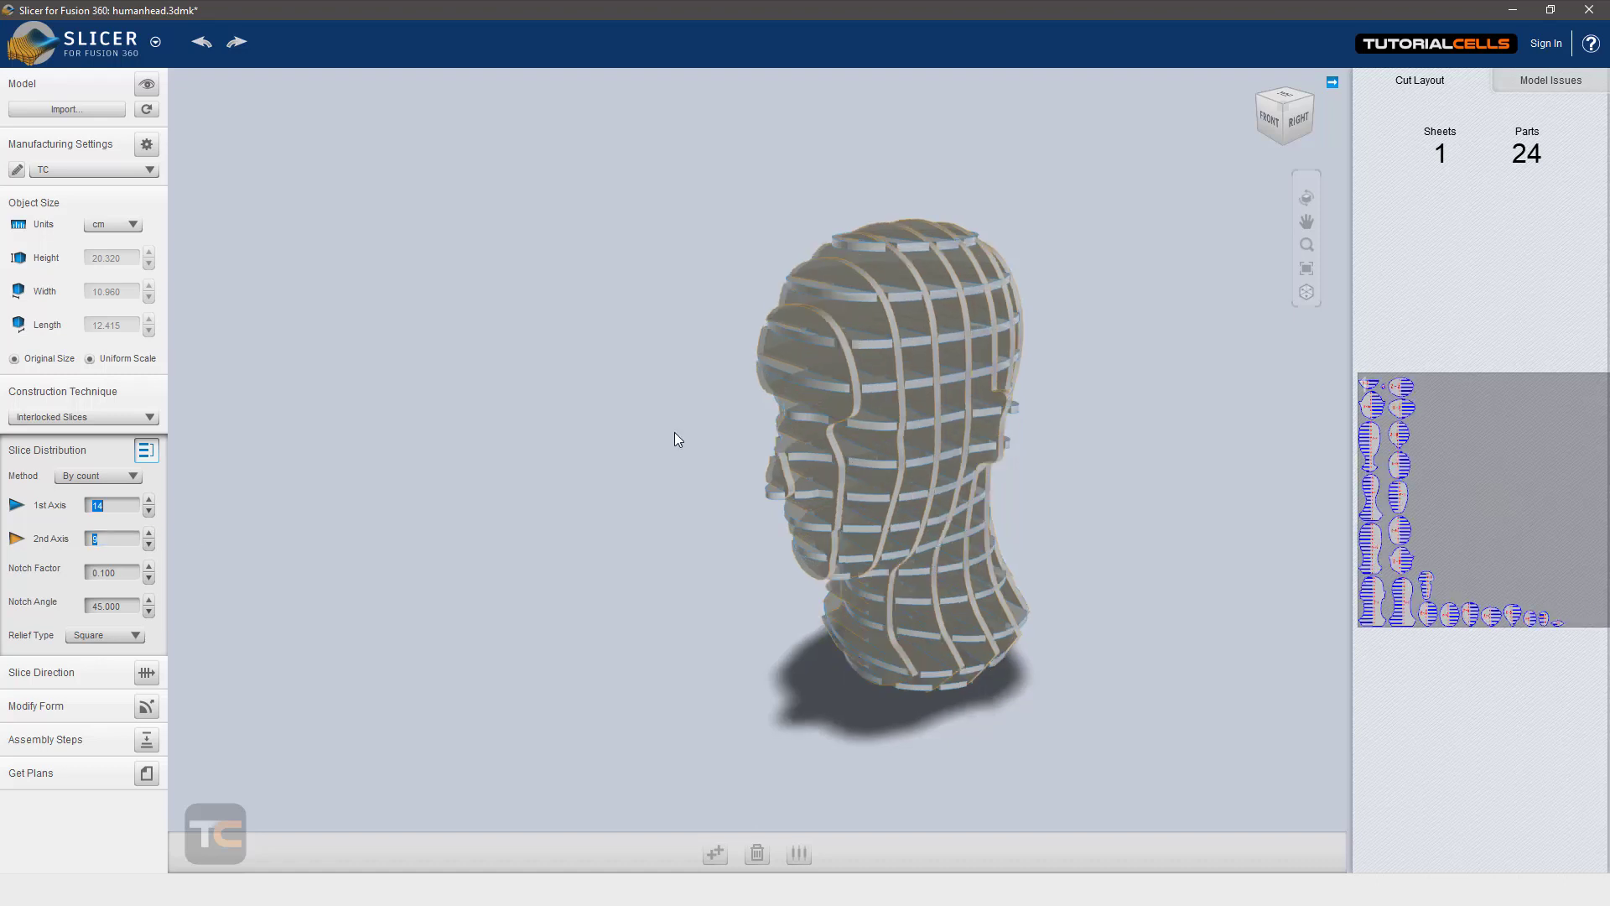
drag(894, 337, 626, 338)
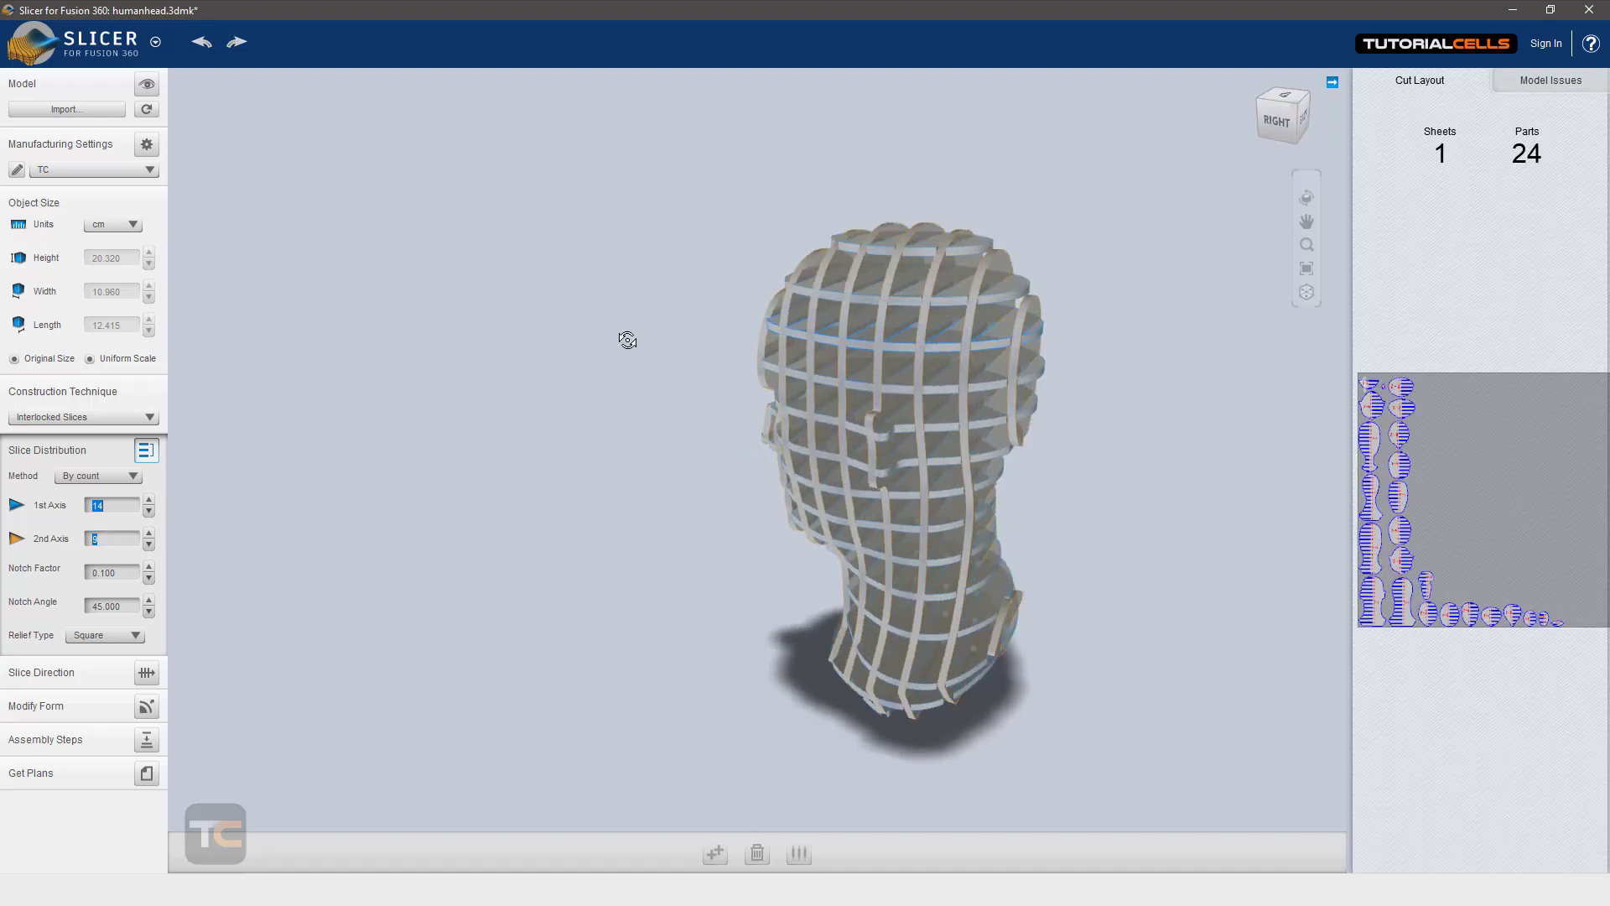
scroll(911, 402, up, 1)
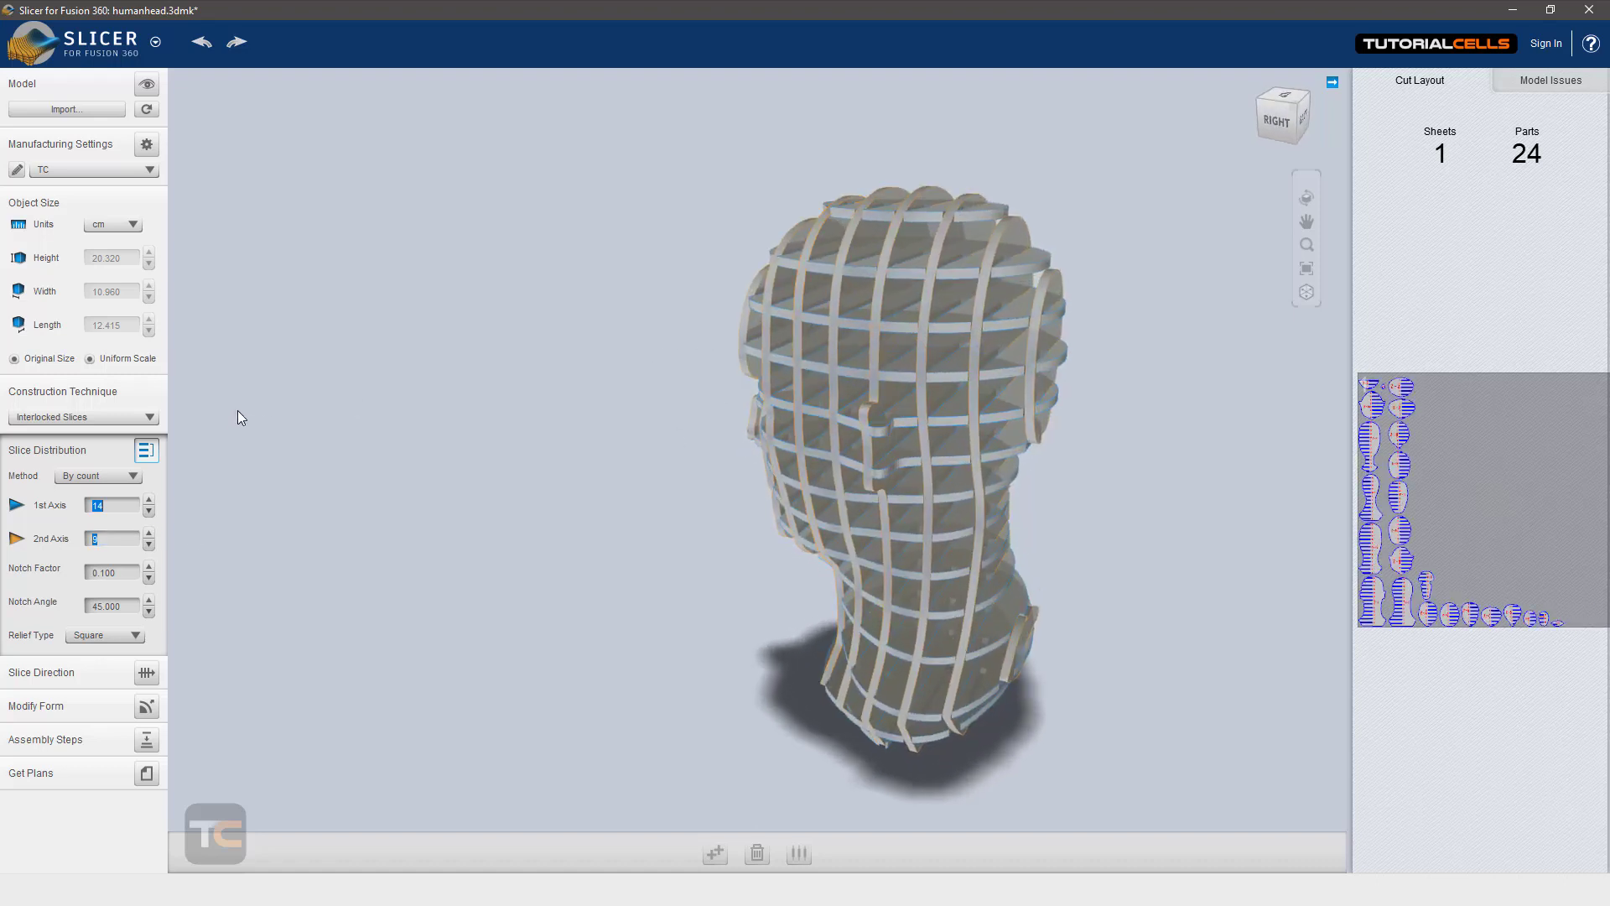
Keep the By count distribution and shift one vertical slice slightly left
click(132, 477)
click(256, 470)
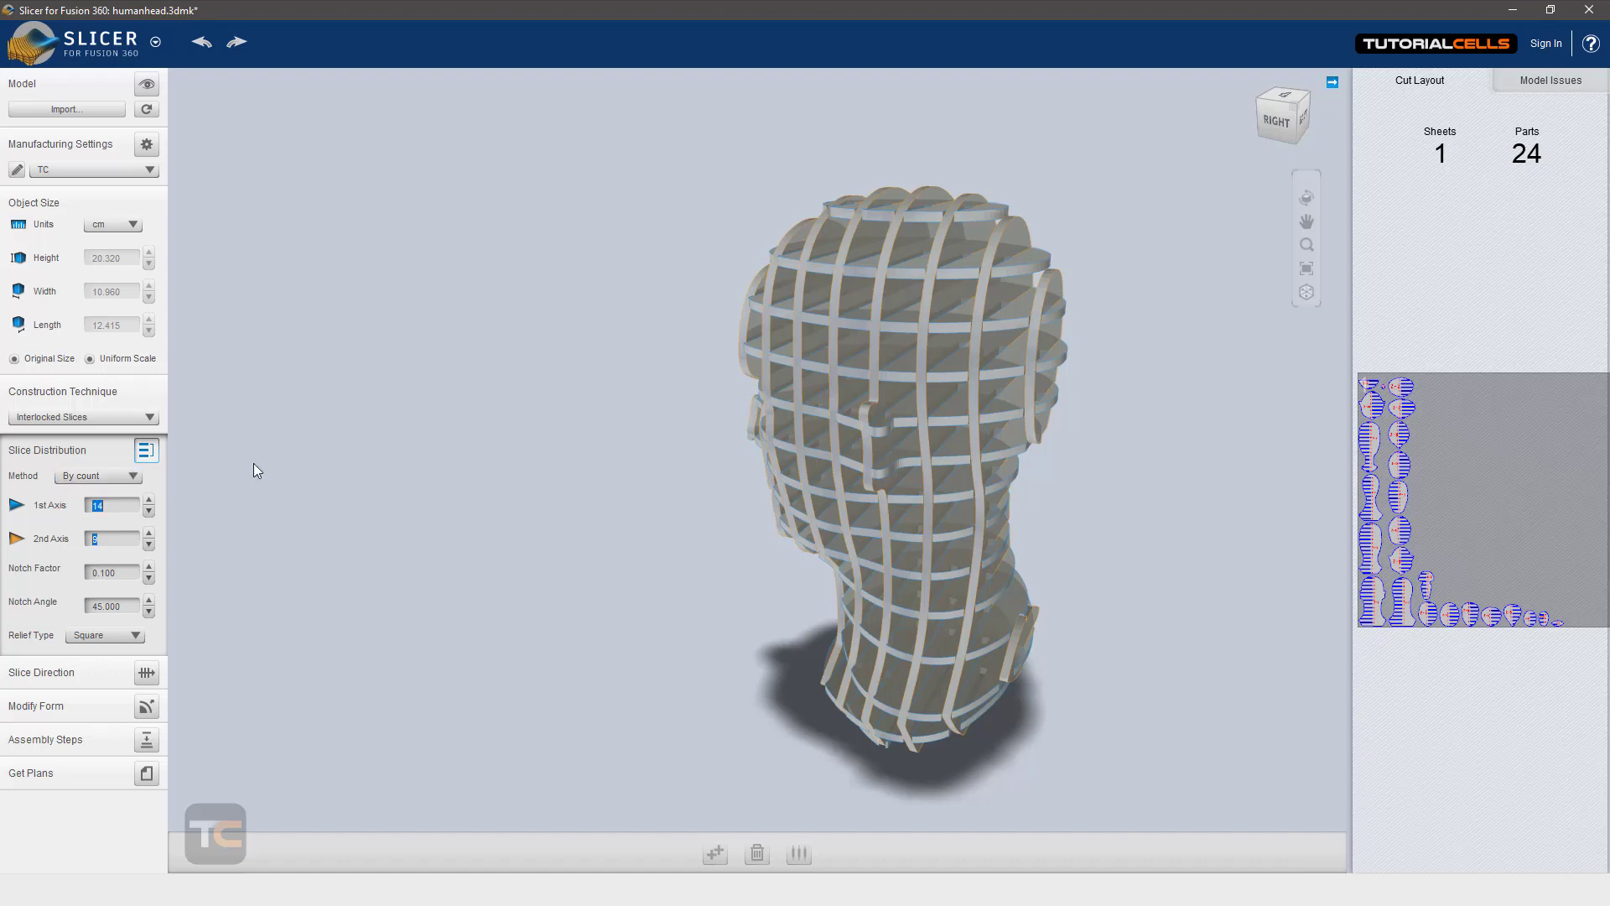
click(877, 349)
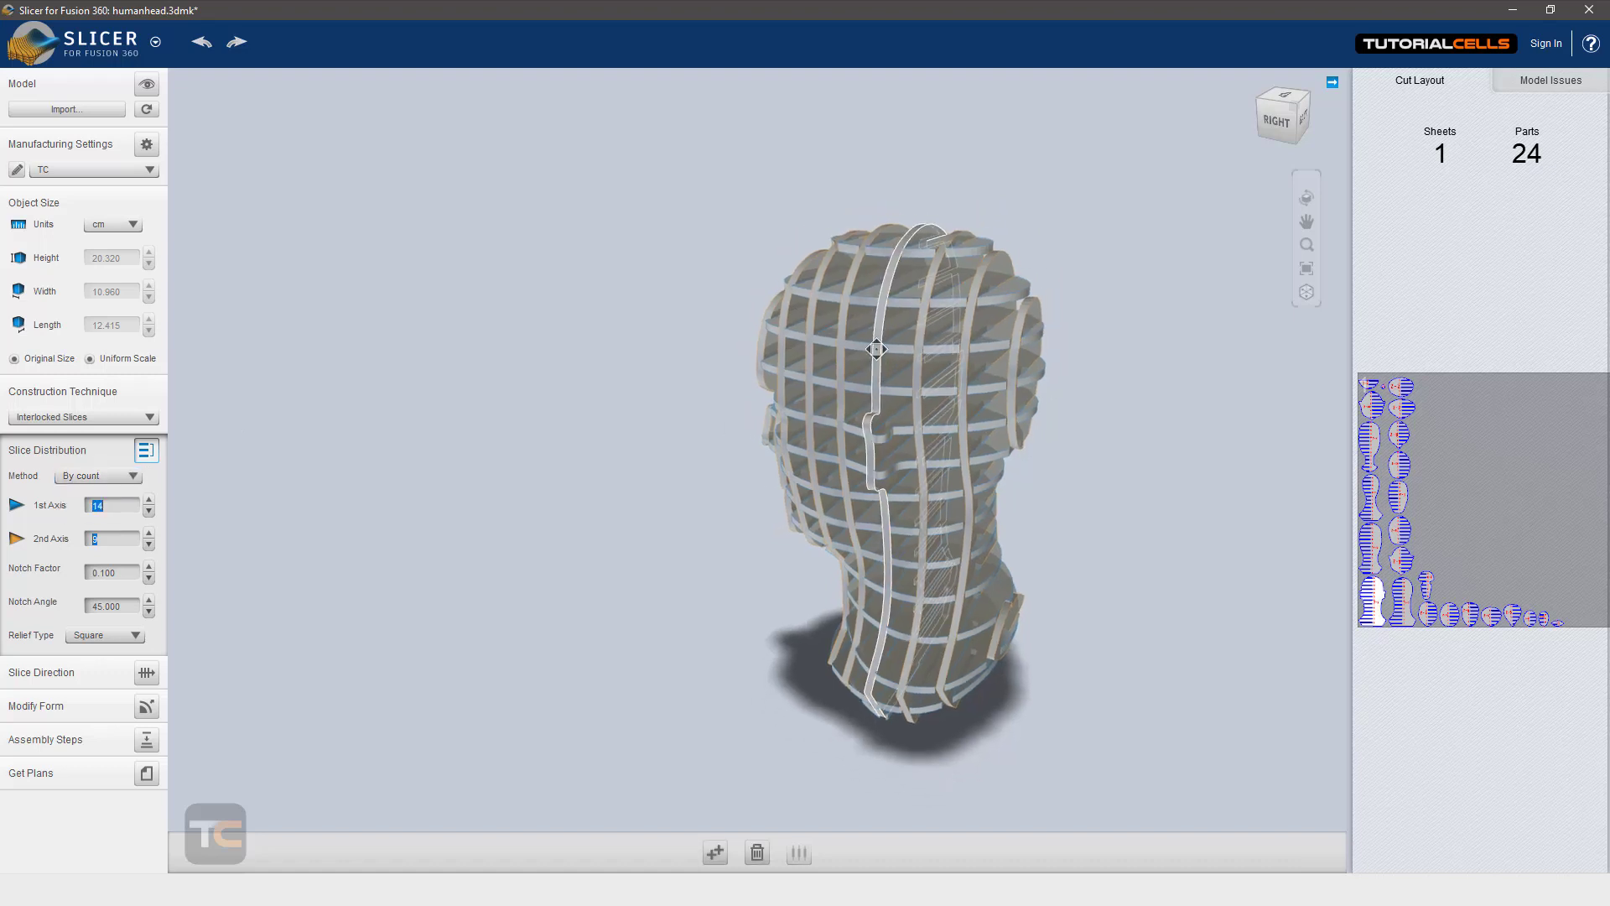
drag(877, 349, 862, 345)
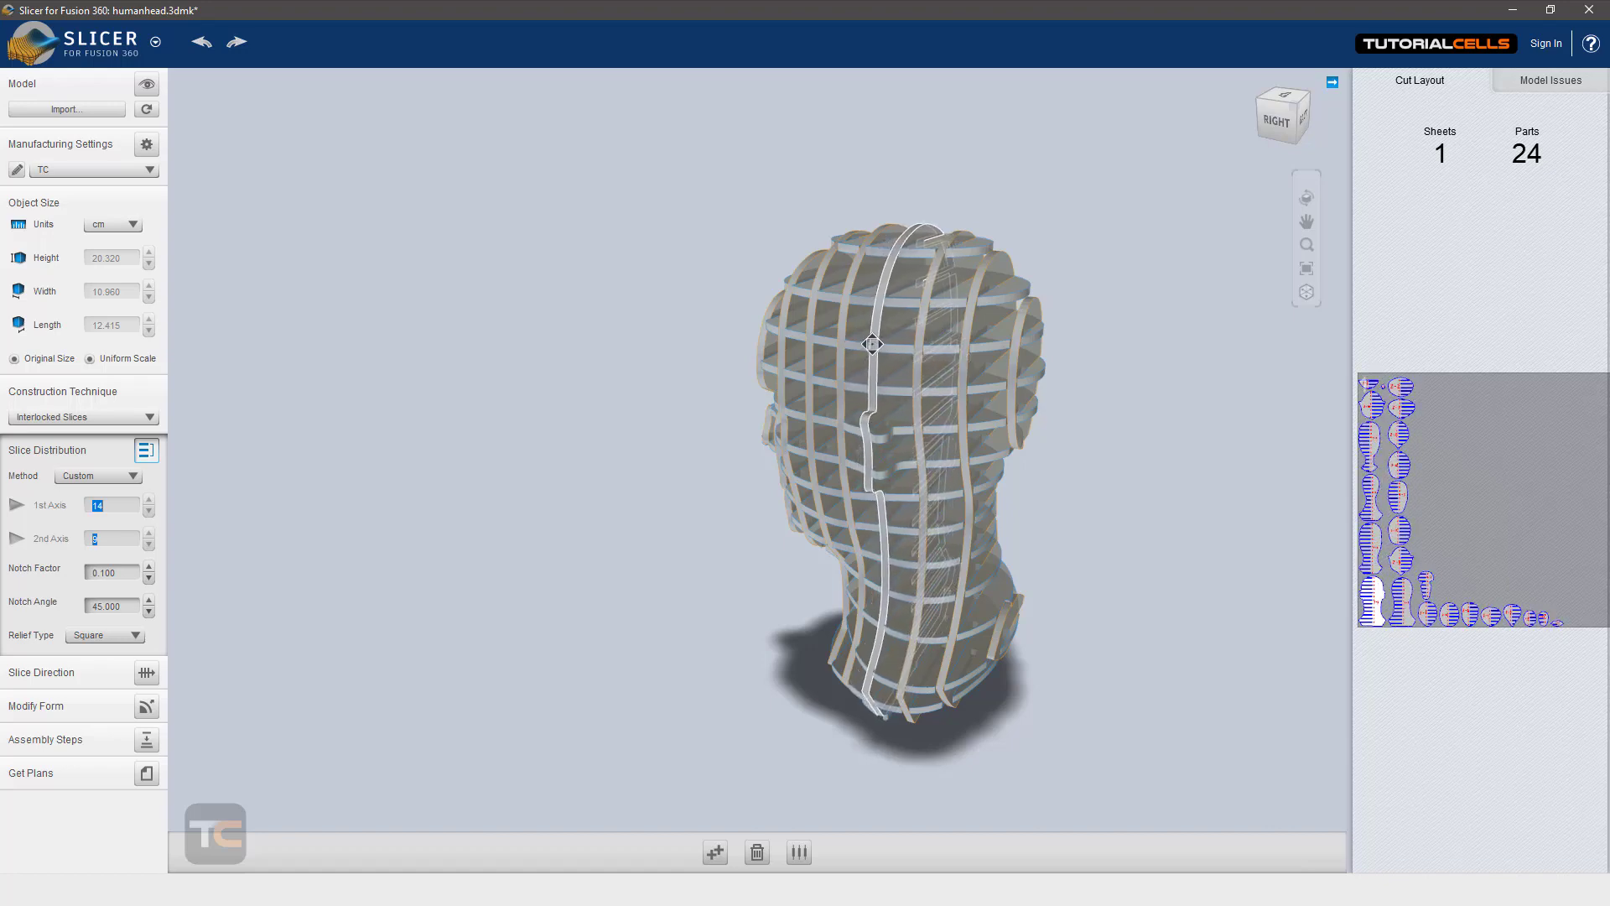
Enlarge the cut layout sheet to inspect the 24 parts, then close it
click(1396, 472)
scroll(530, 384, up, 5)
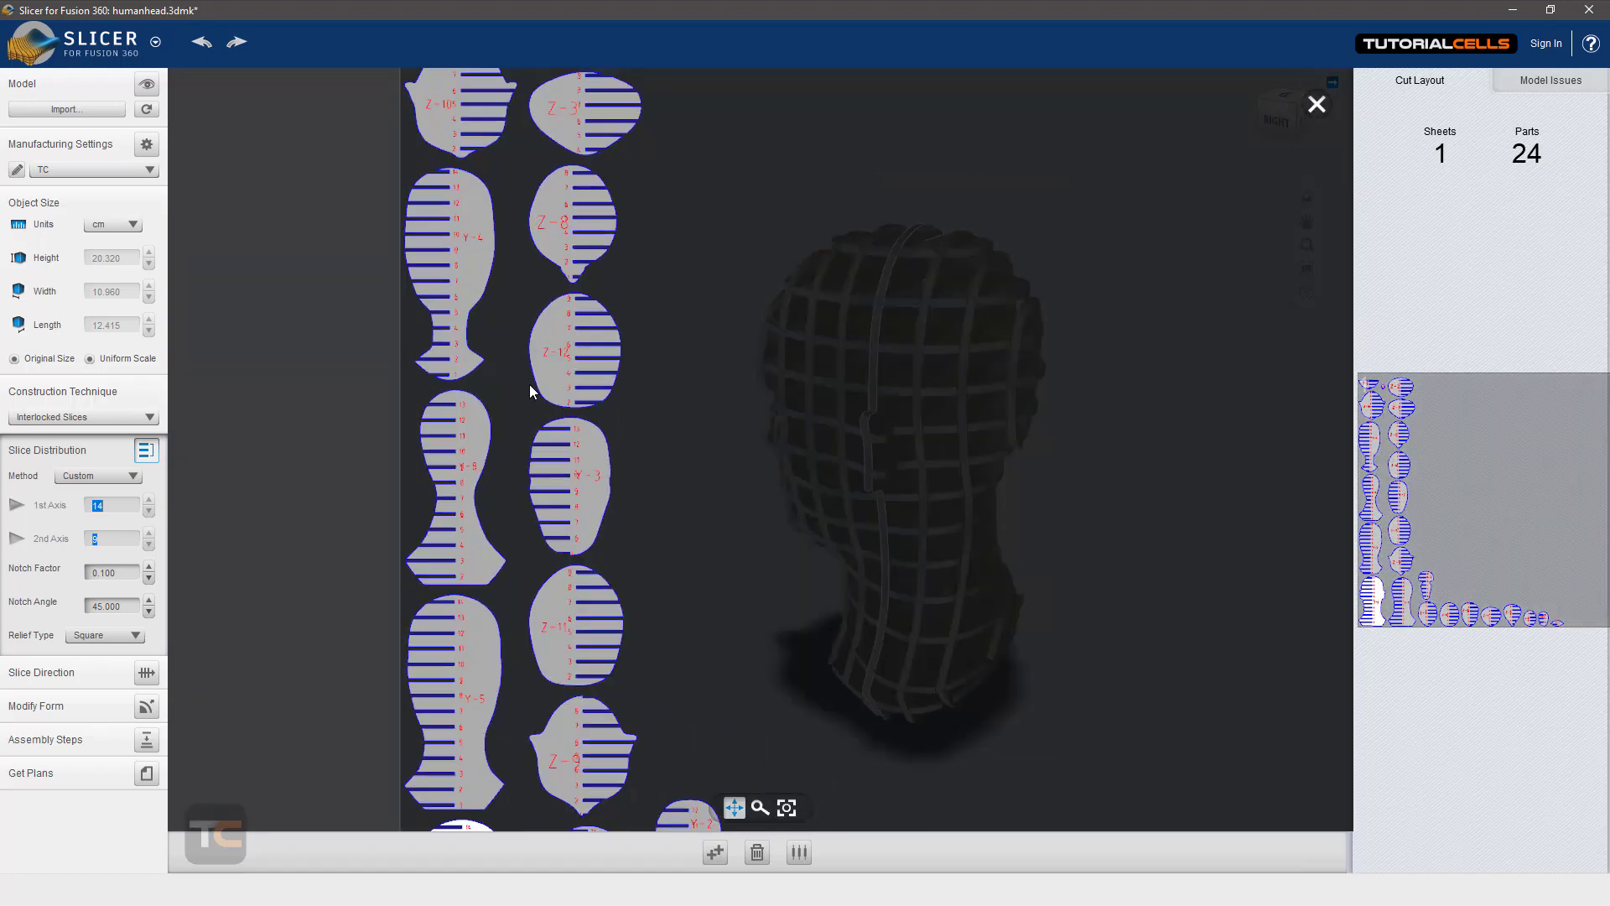
scroll(580, 377, down, 3)
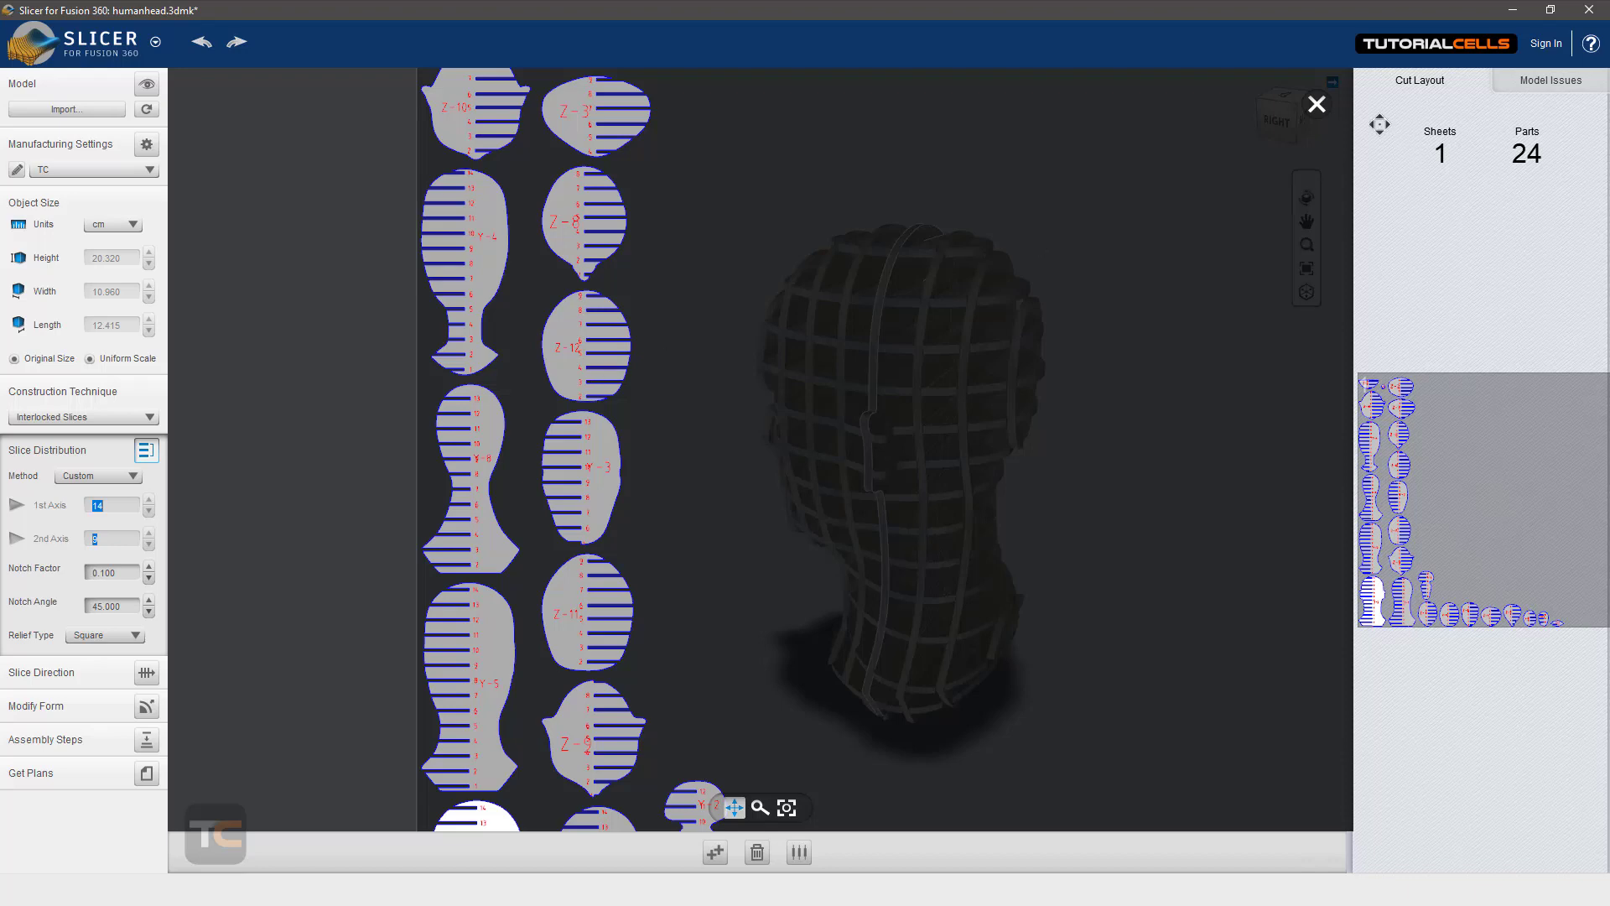
click(1317, 103)
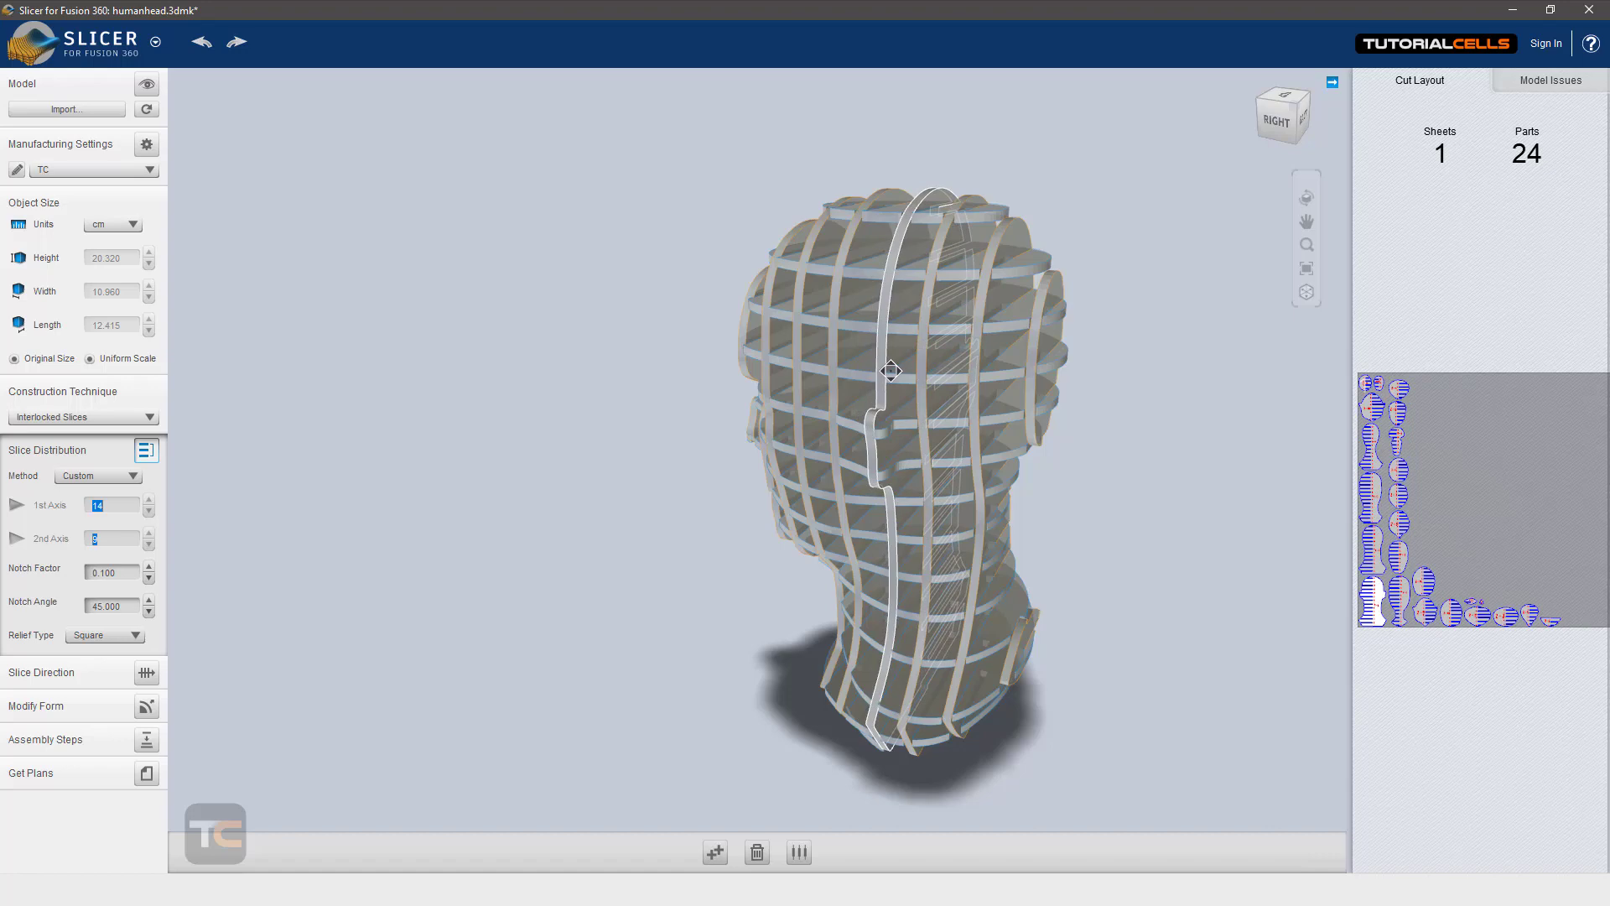
Inspect the eye-level horizontal slice and nudge a vertical slice slightly left
click(894, 416)
scroll(904, 461, up, 6)
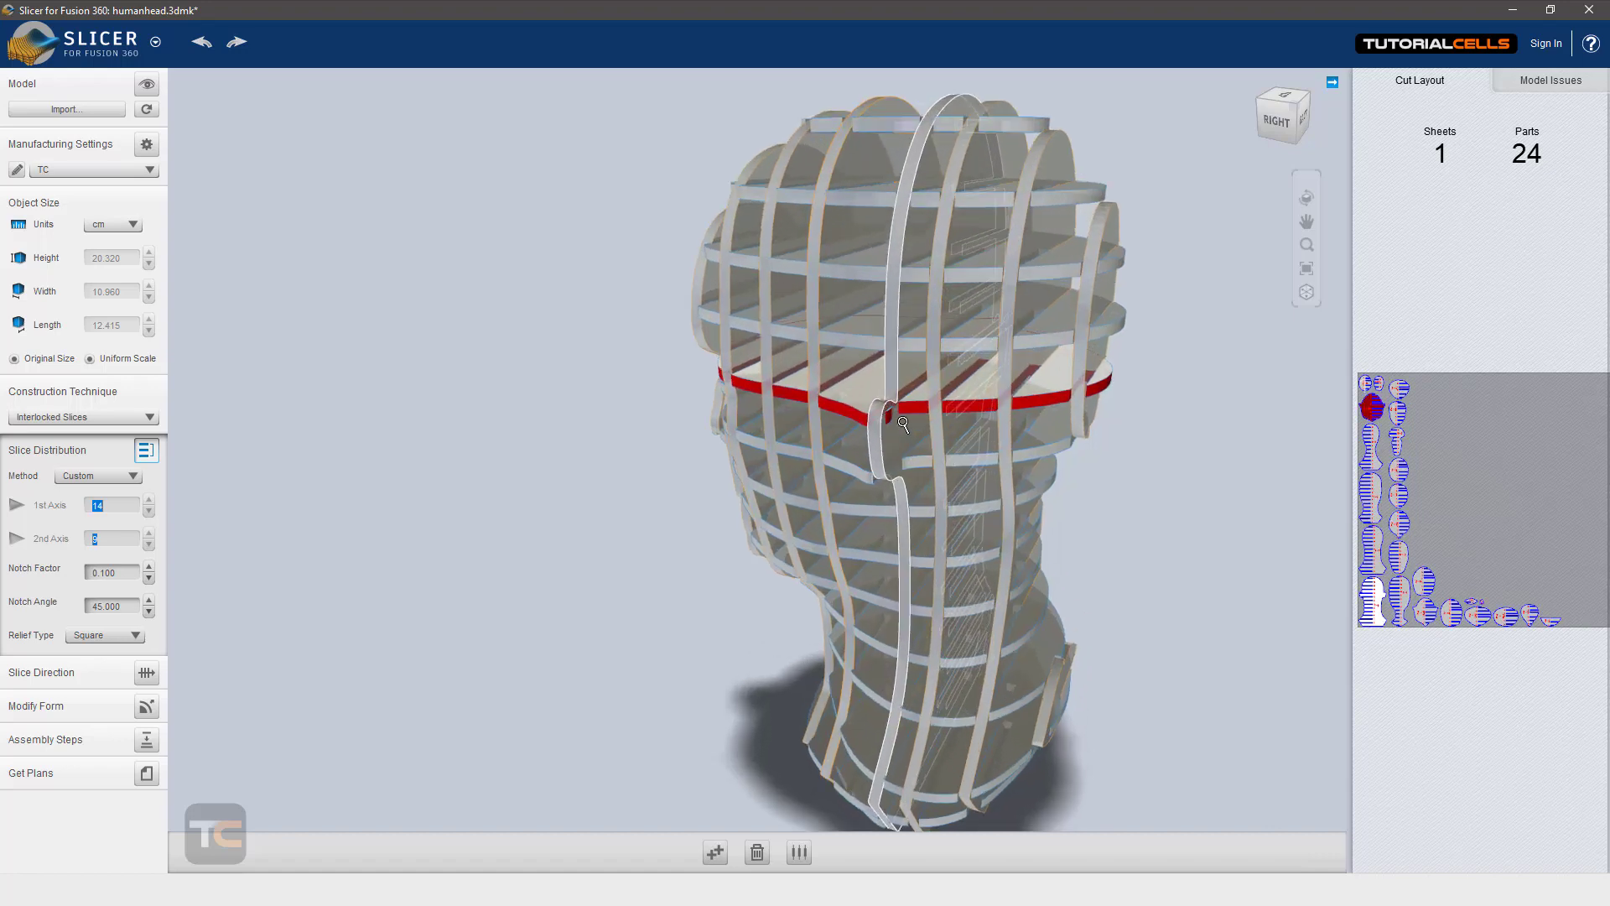
drag(991, 409, 893, 420)
scroll(882, 348, up, 3)
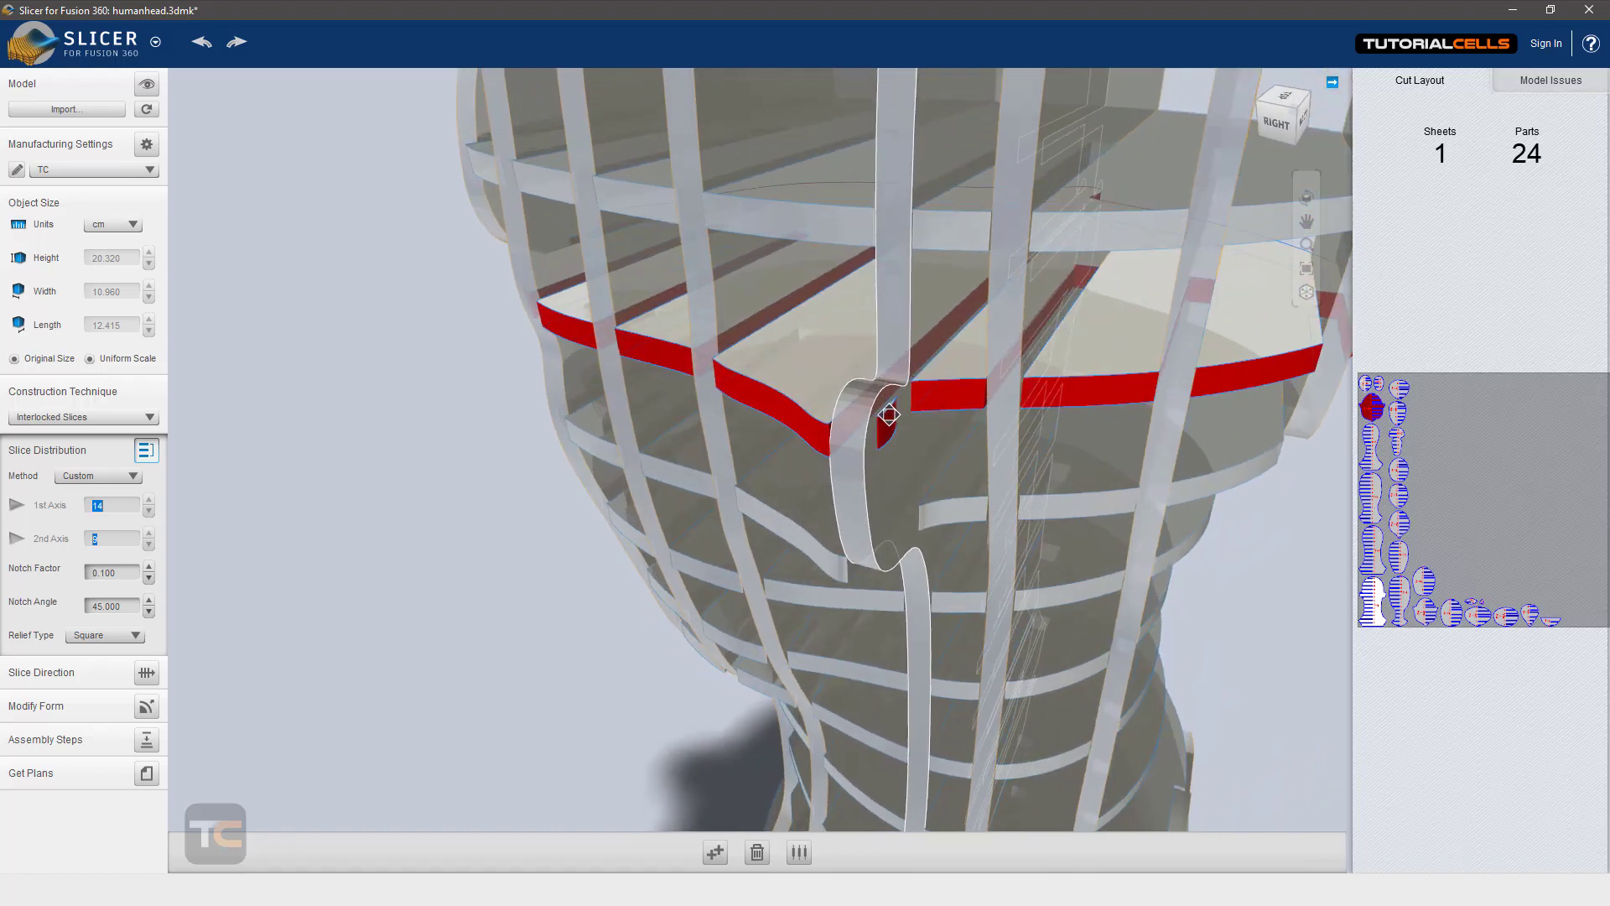
scroll(896, 426, up, 1)
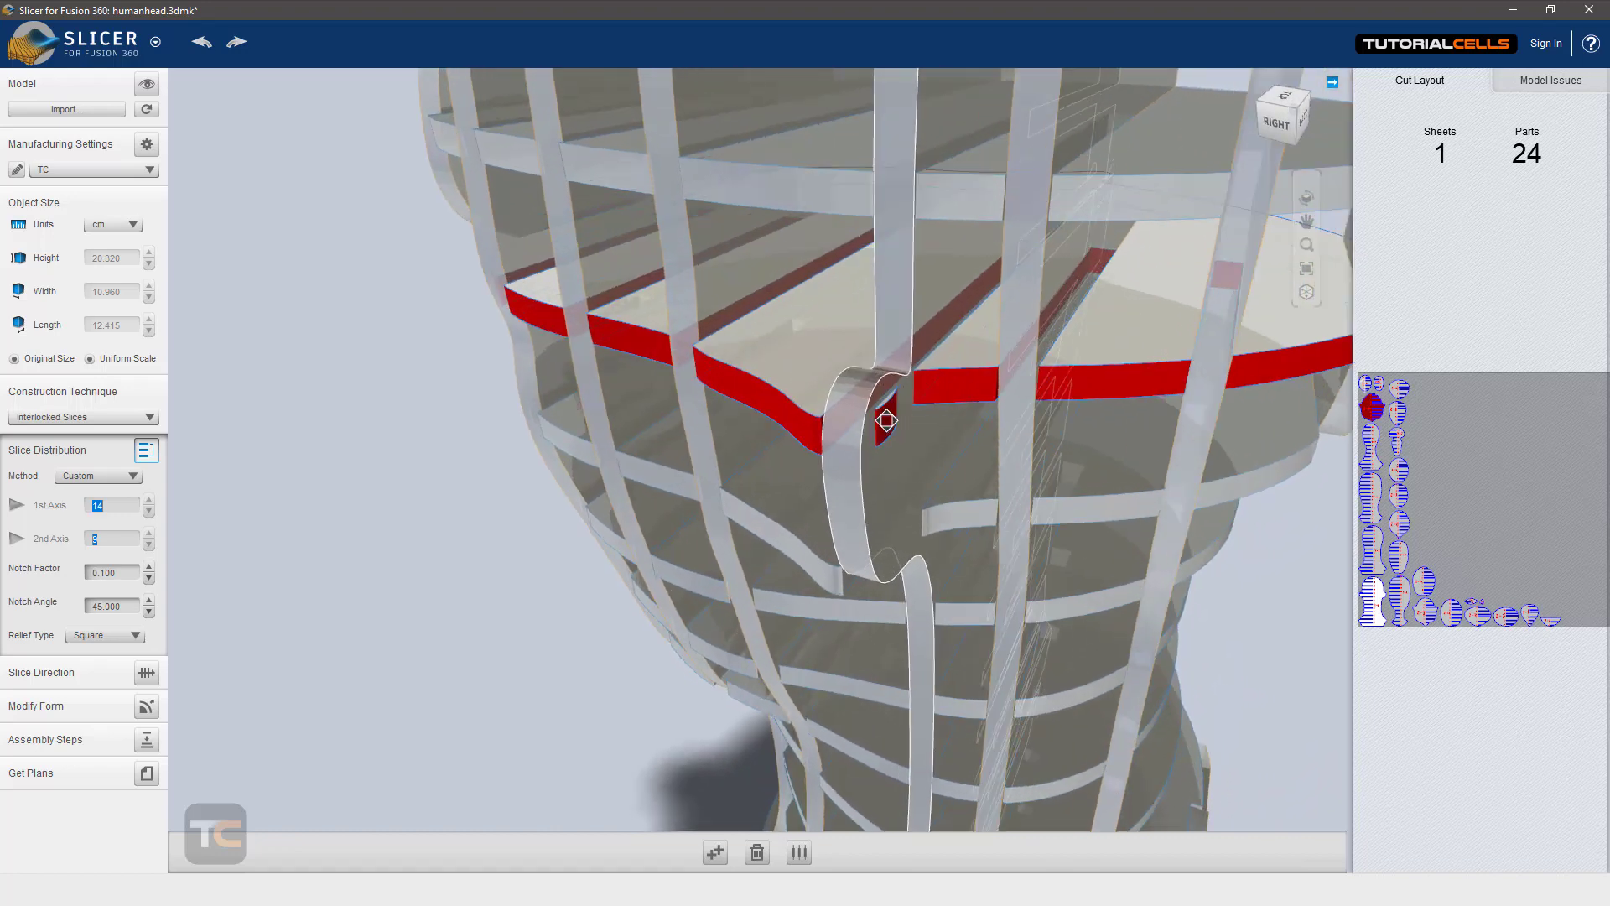
scroll(848, 430, down, 5)
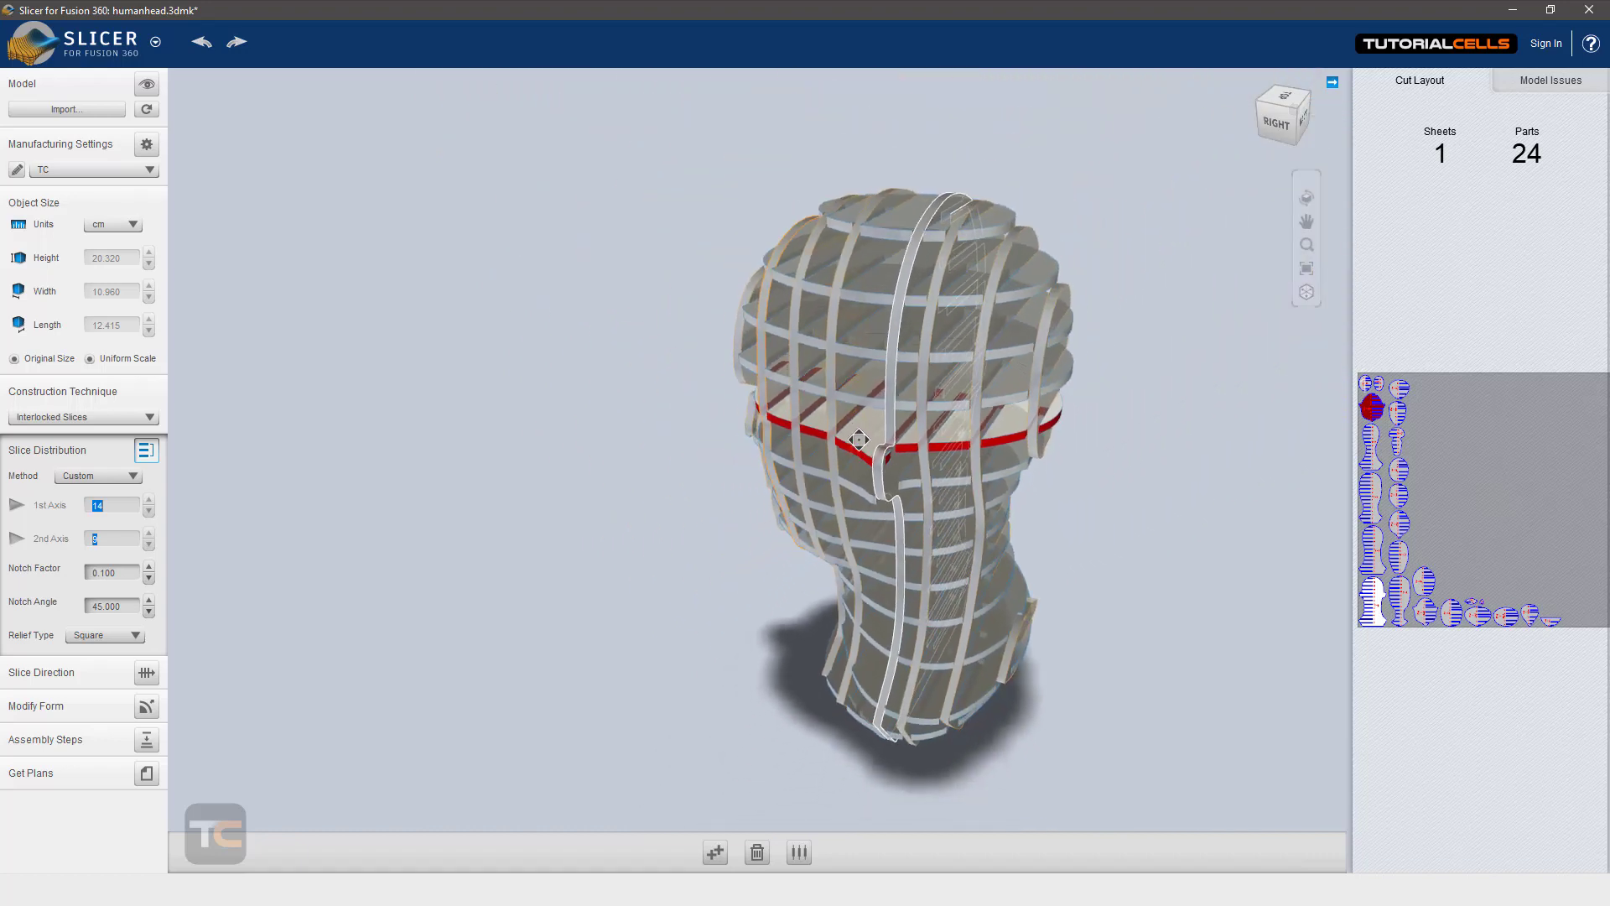
click(875, 460)
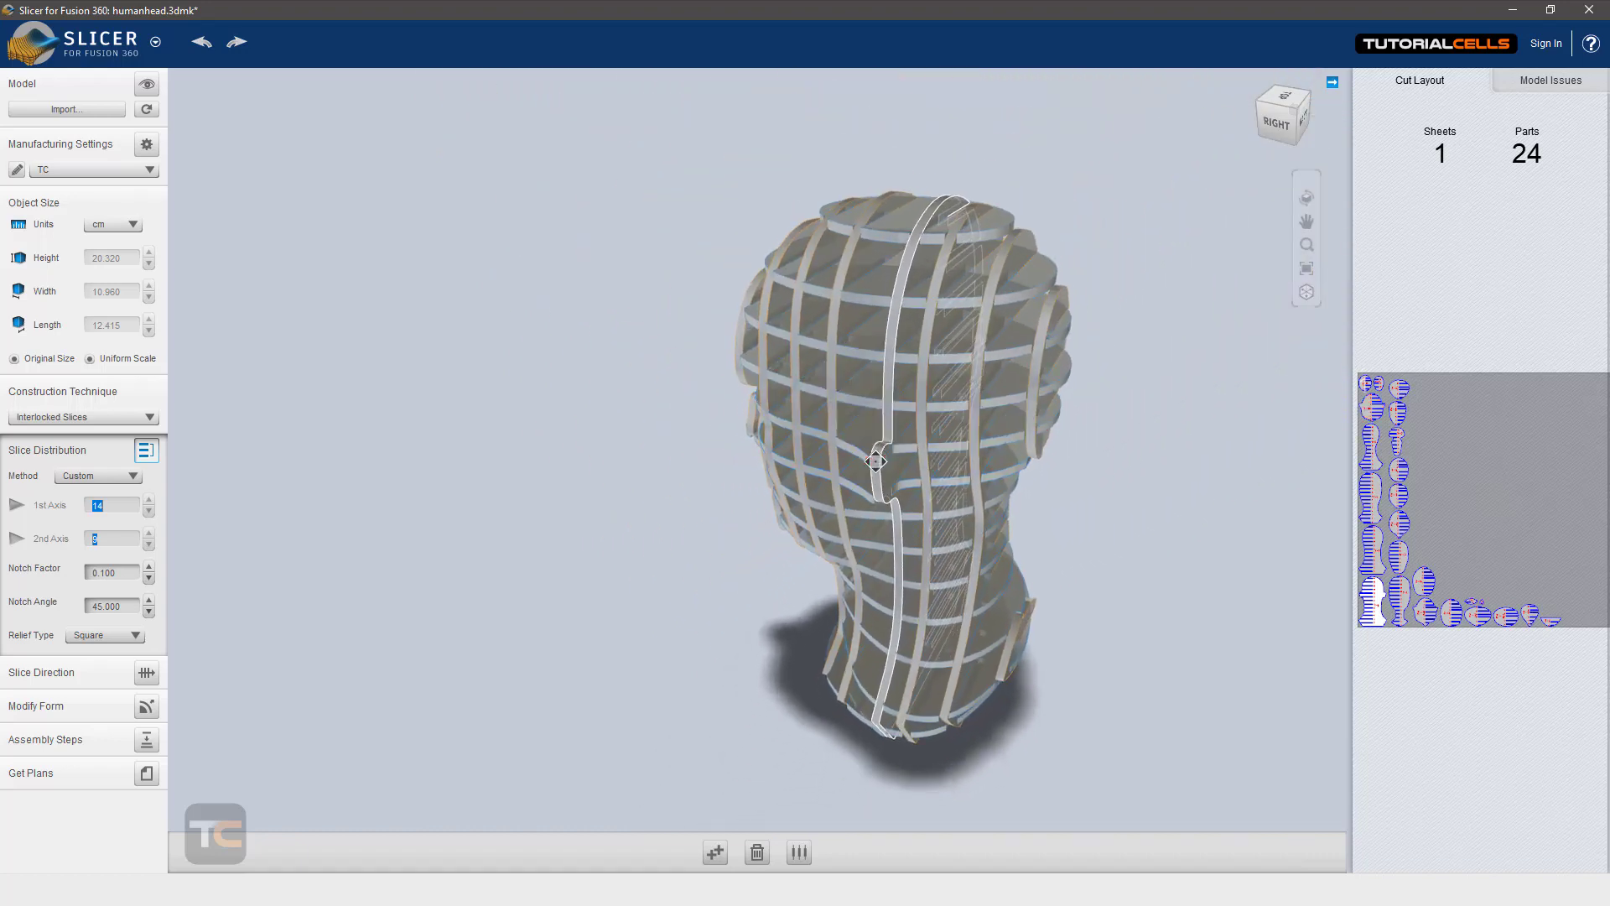
drag(875, 460, 894, 389)
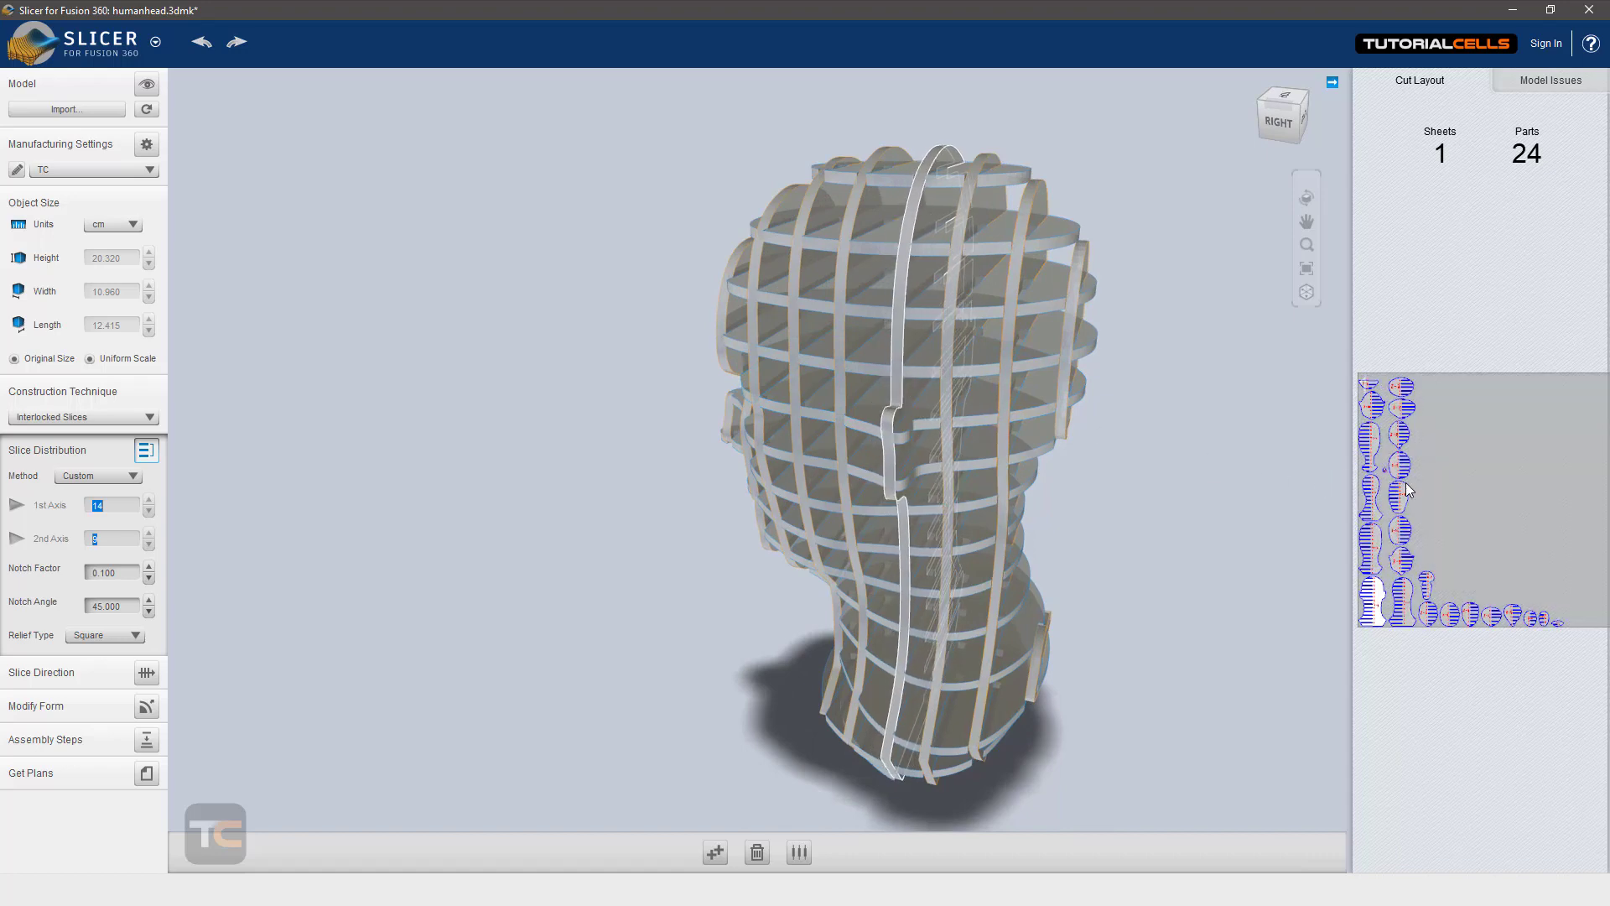
drag(931, 452, 997, 452)
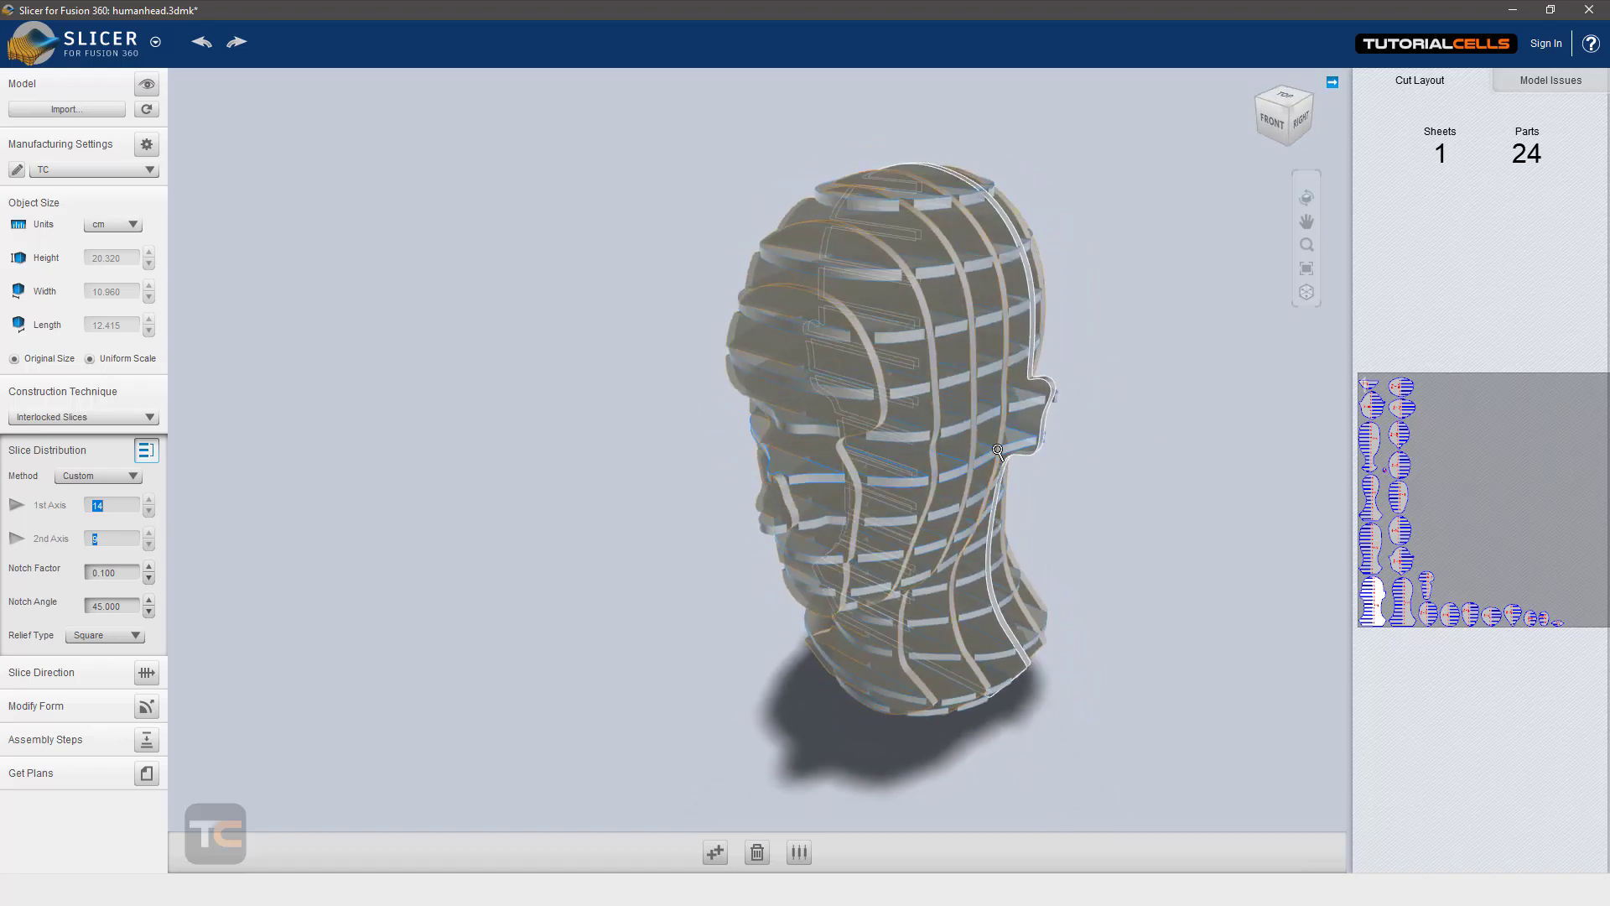
scroll(998, 451, down, 1)
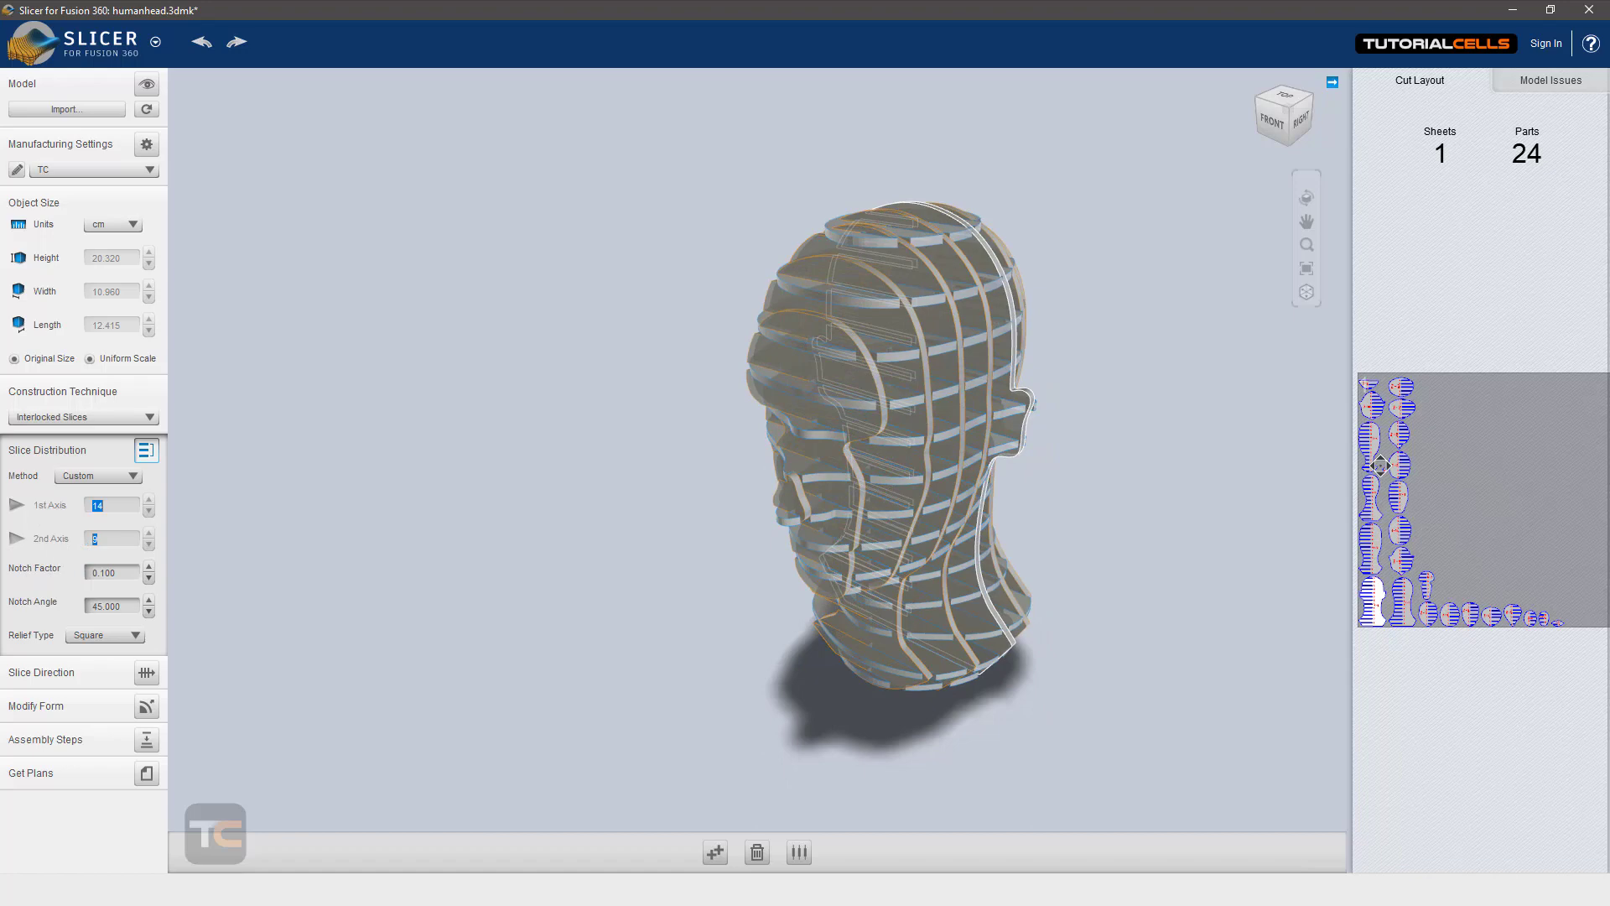
Preview the enlarged cut sheet with labelled parts like Z-12 and Y-3, then close it
click(1476, 503)
scroll(580, 414, up, 6)
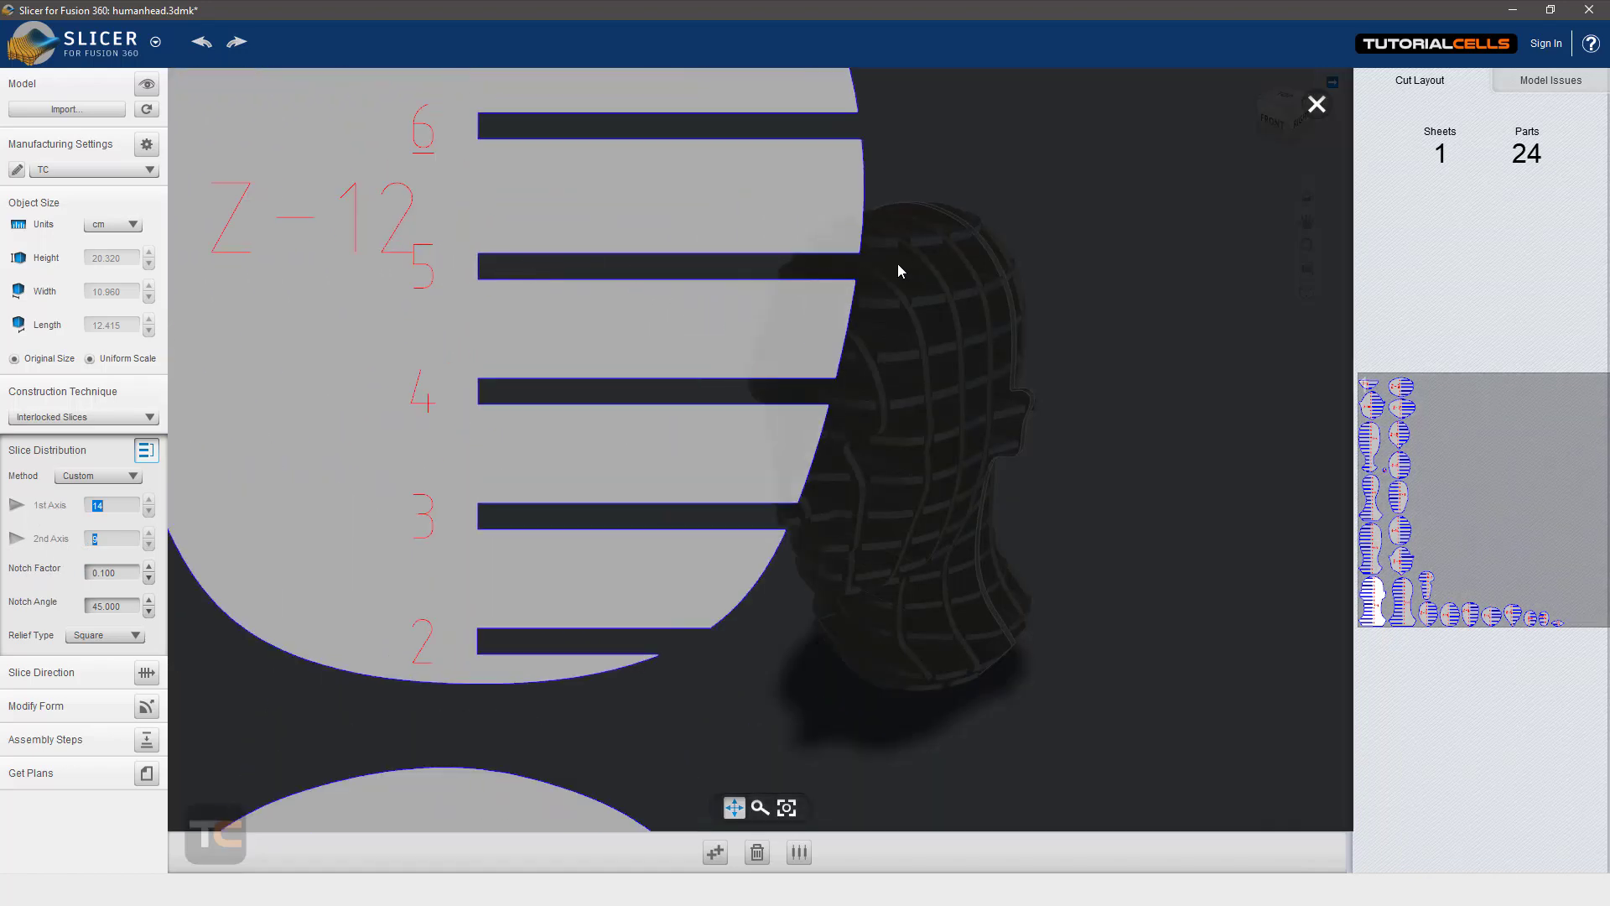
key(Escape)
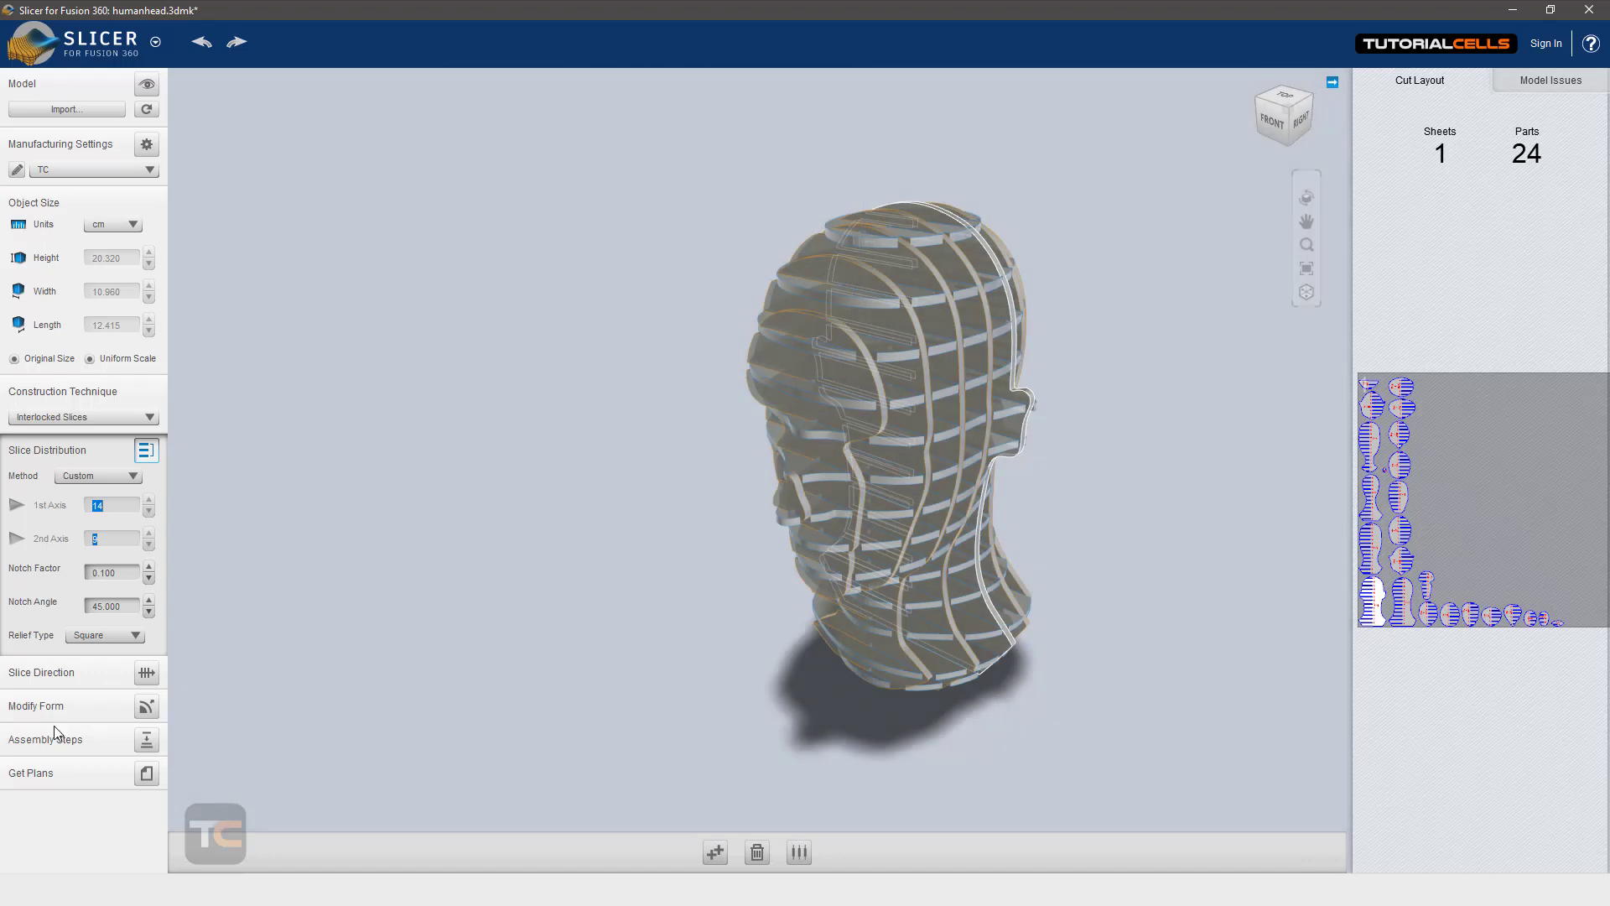
click(147, 739)
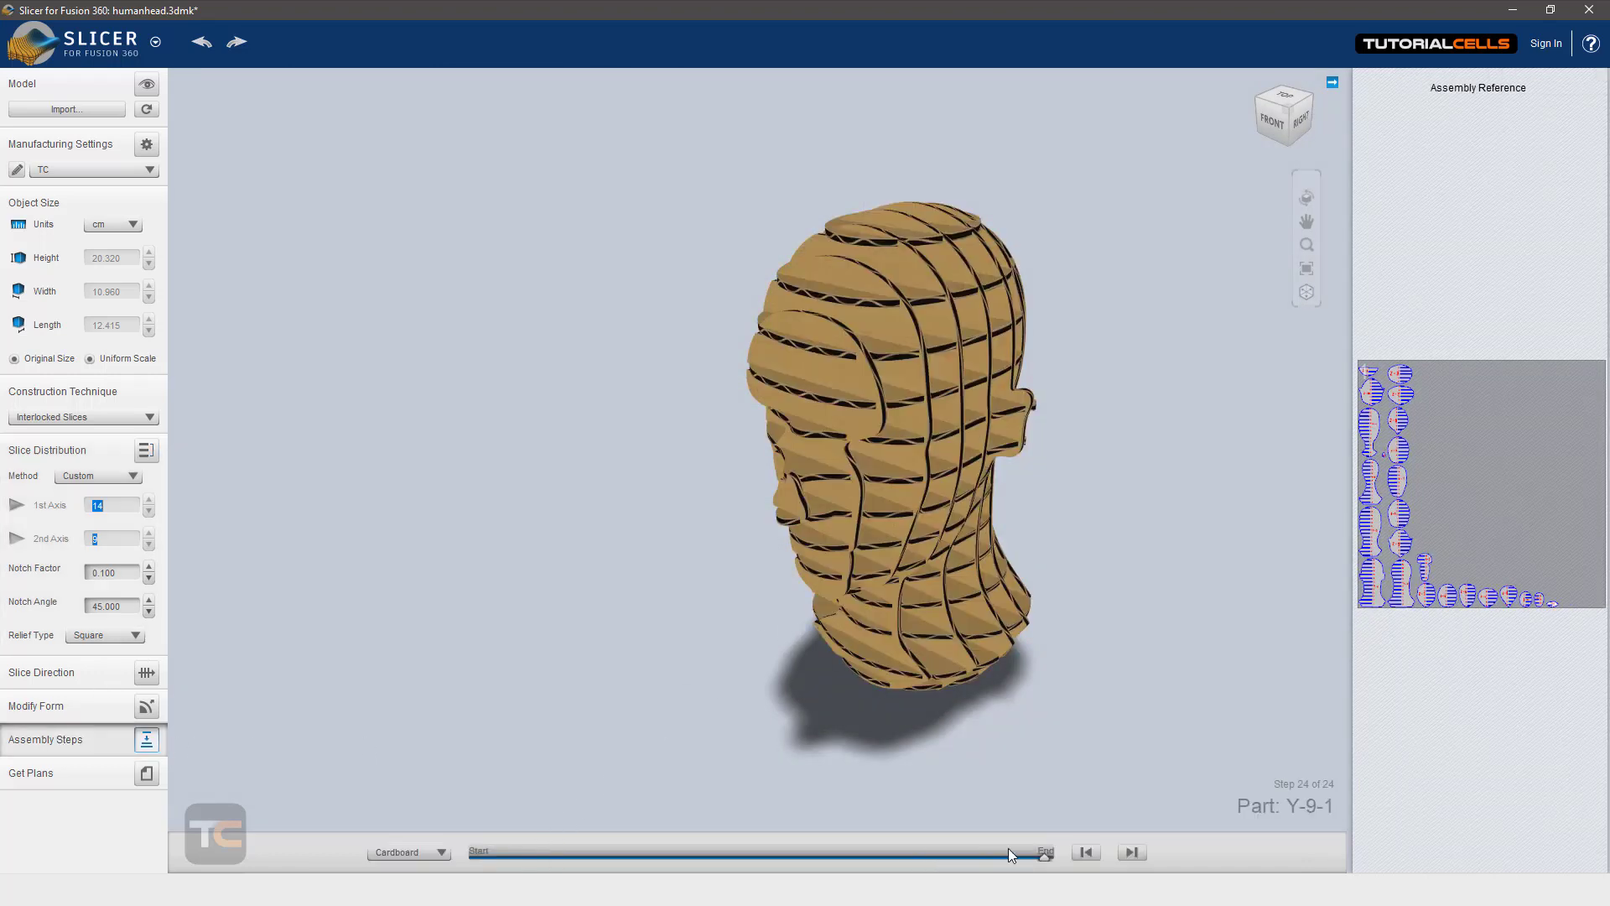
drag(1044, 857, 461, 854)
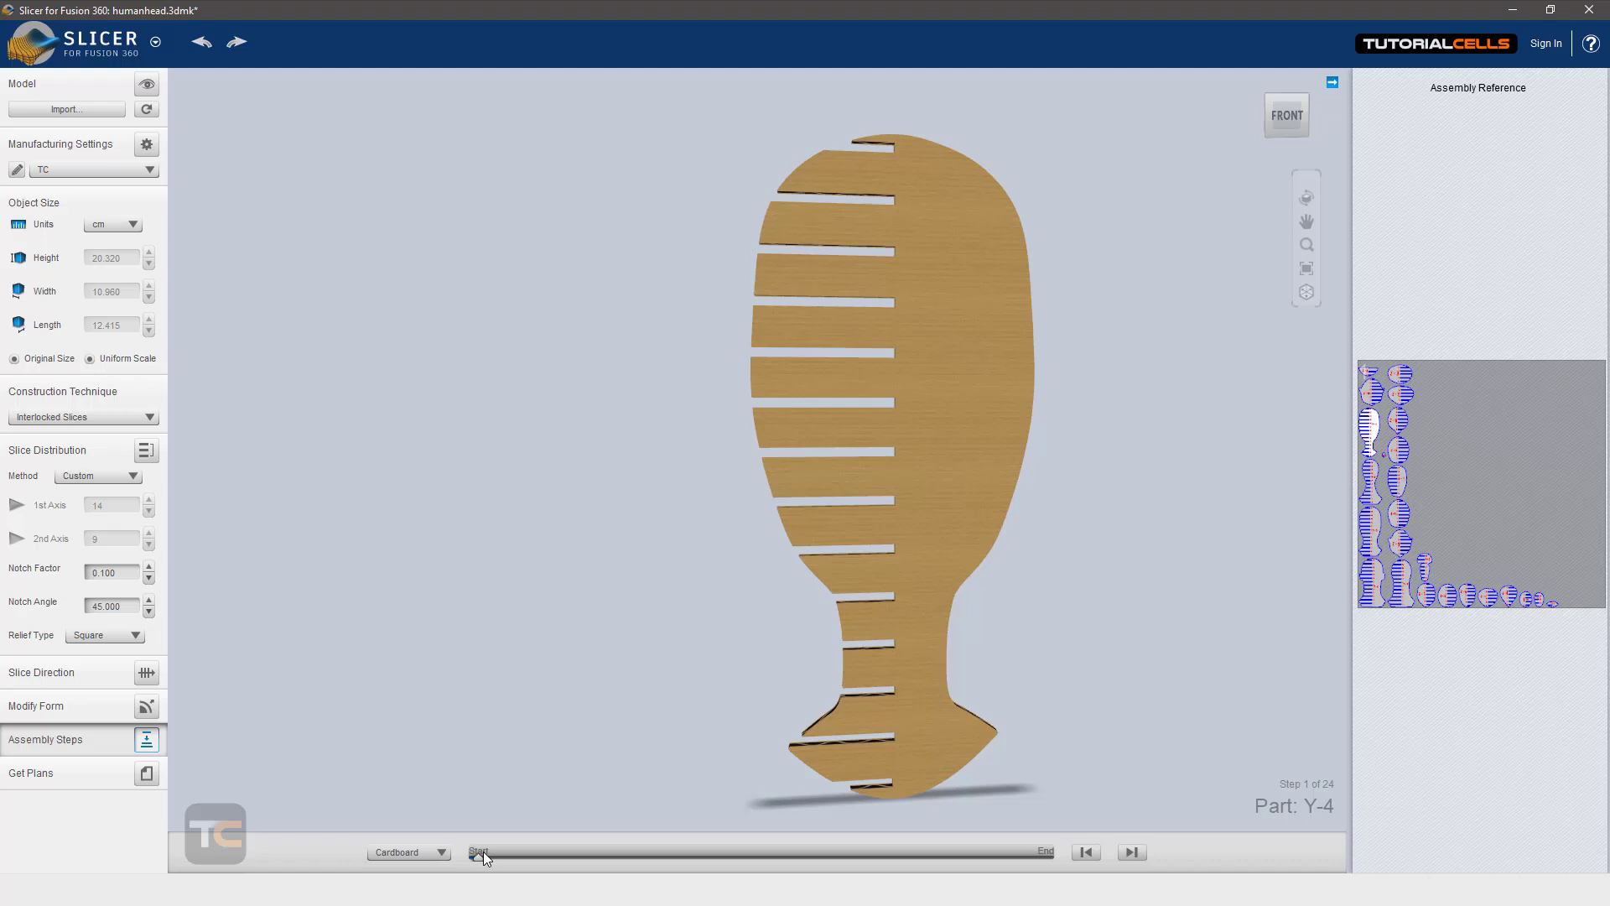
click(1088, 848)
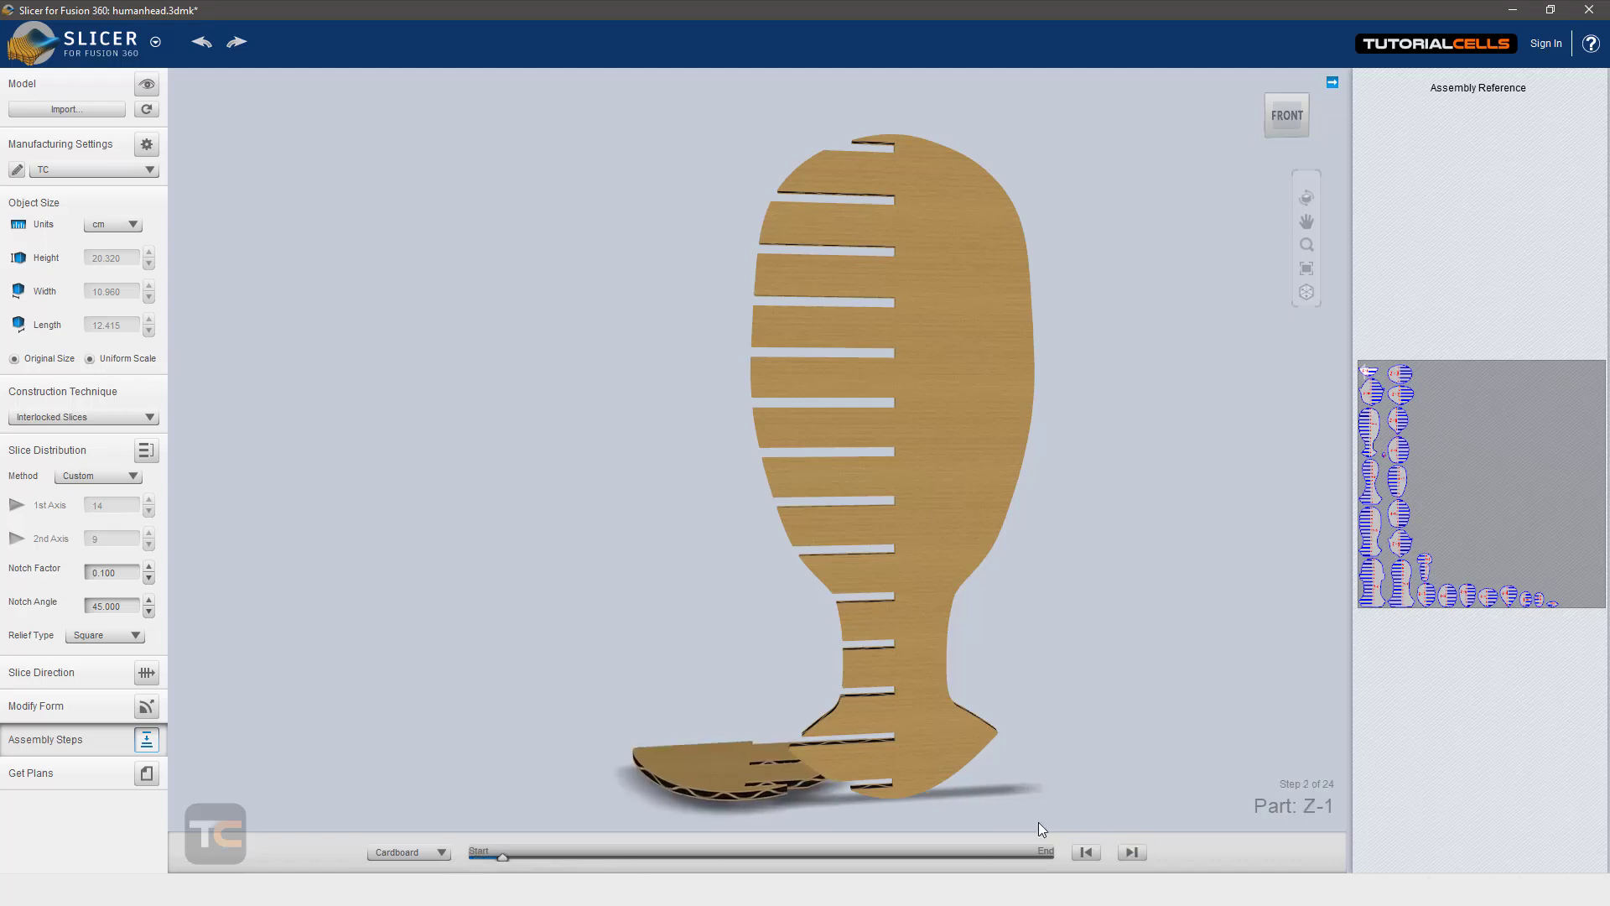
drag(903, 774, 820, 800)
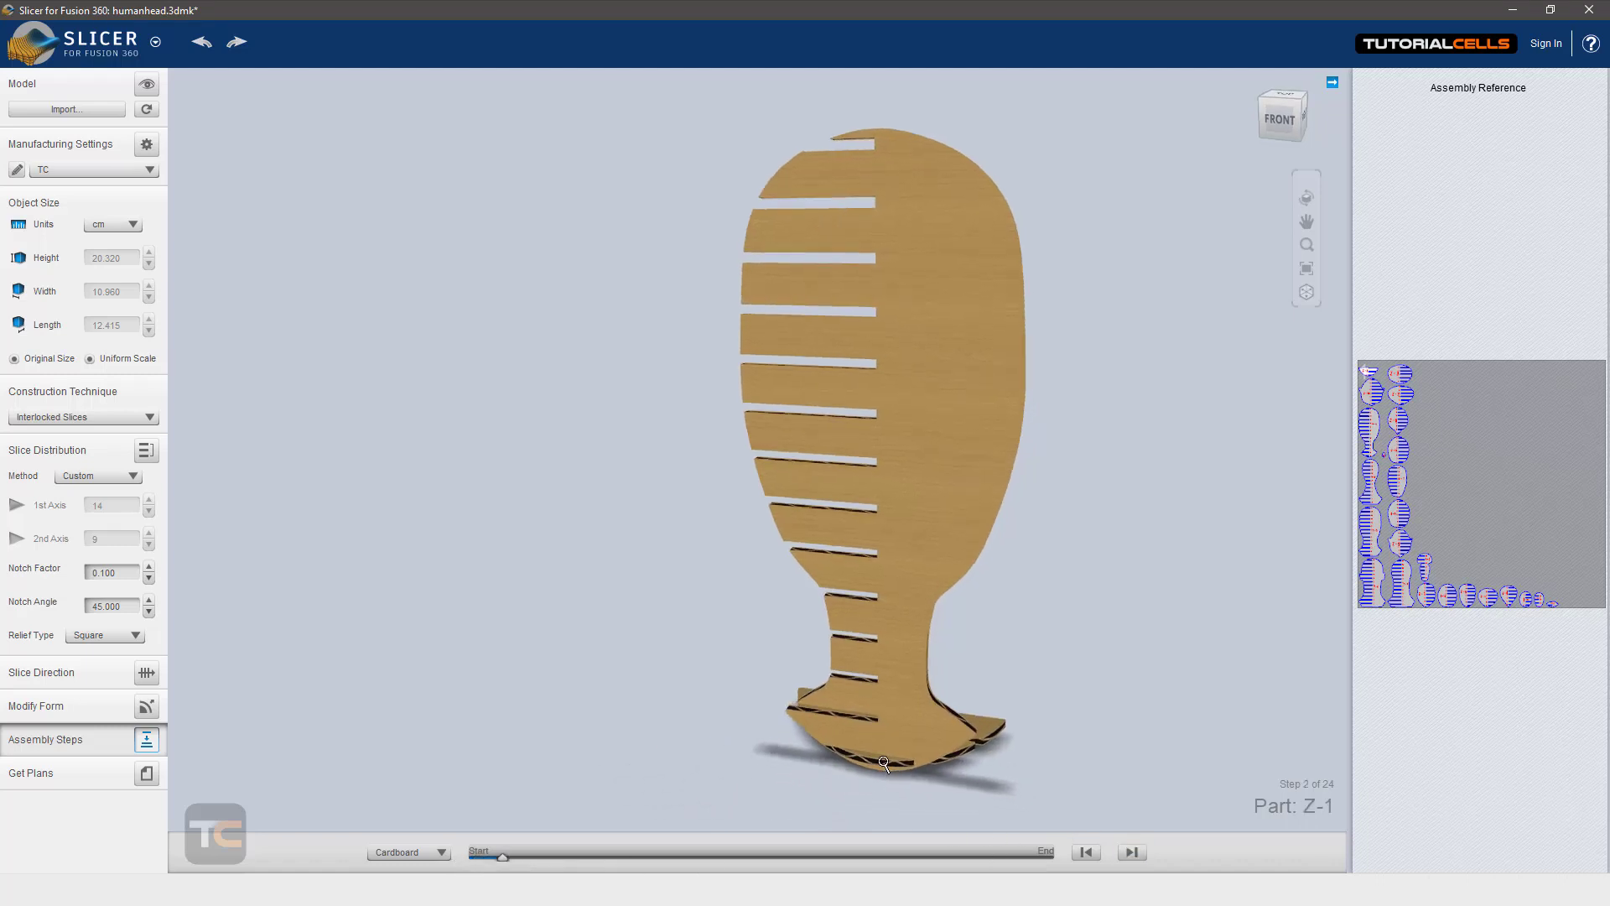
scroll(796, 799, up, 3)
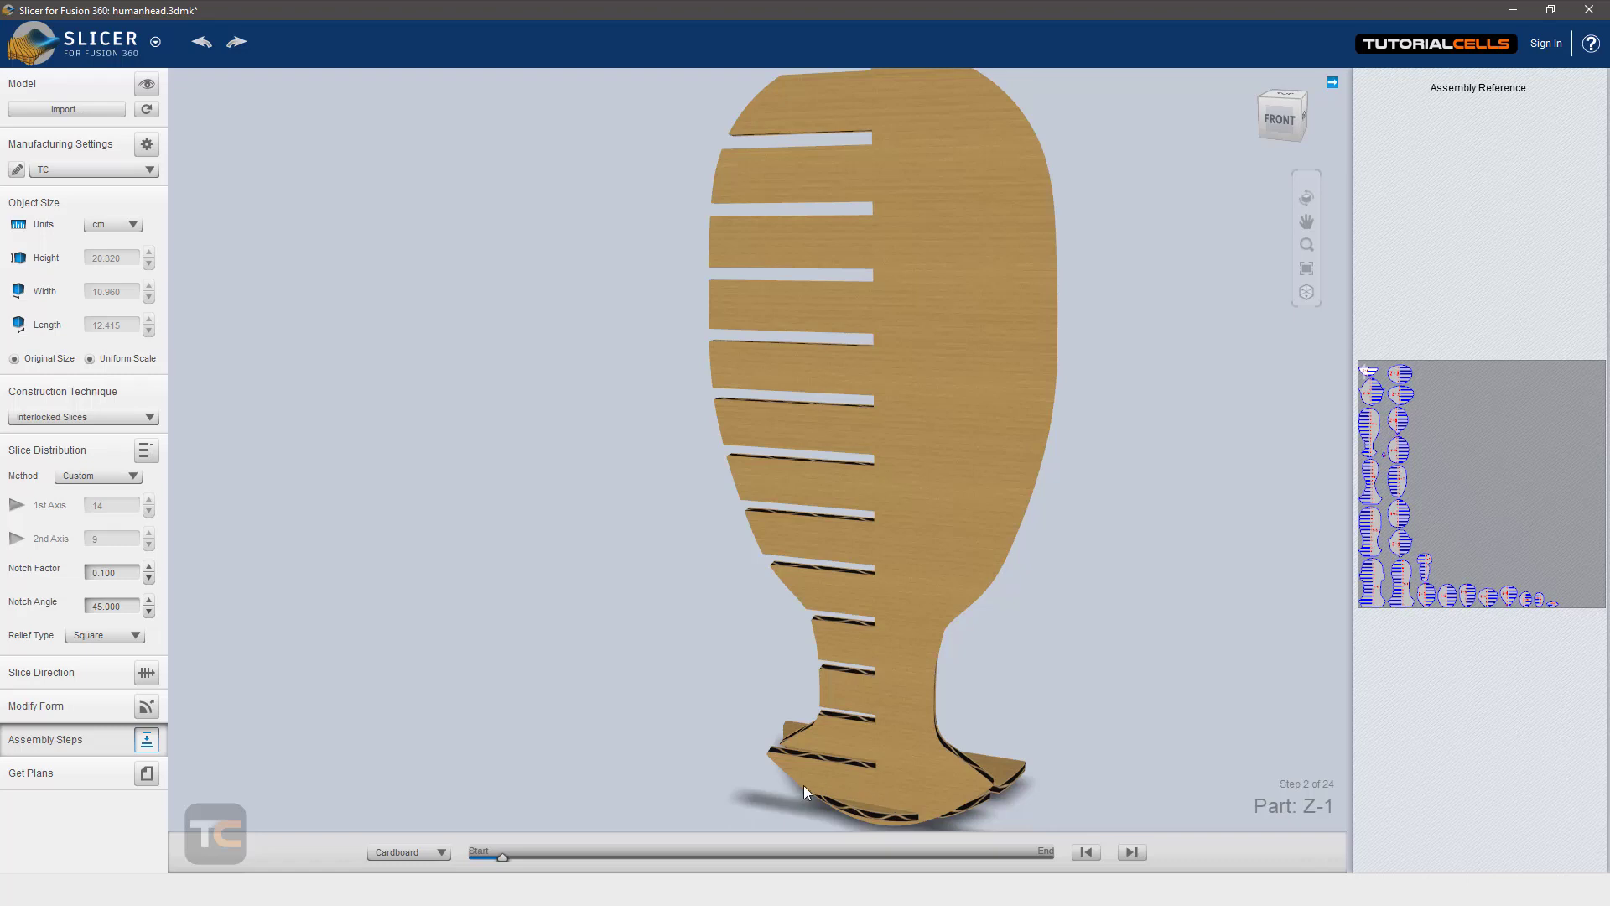
click(1132, 851)
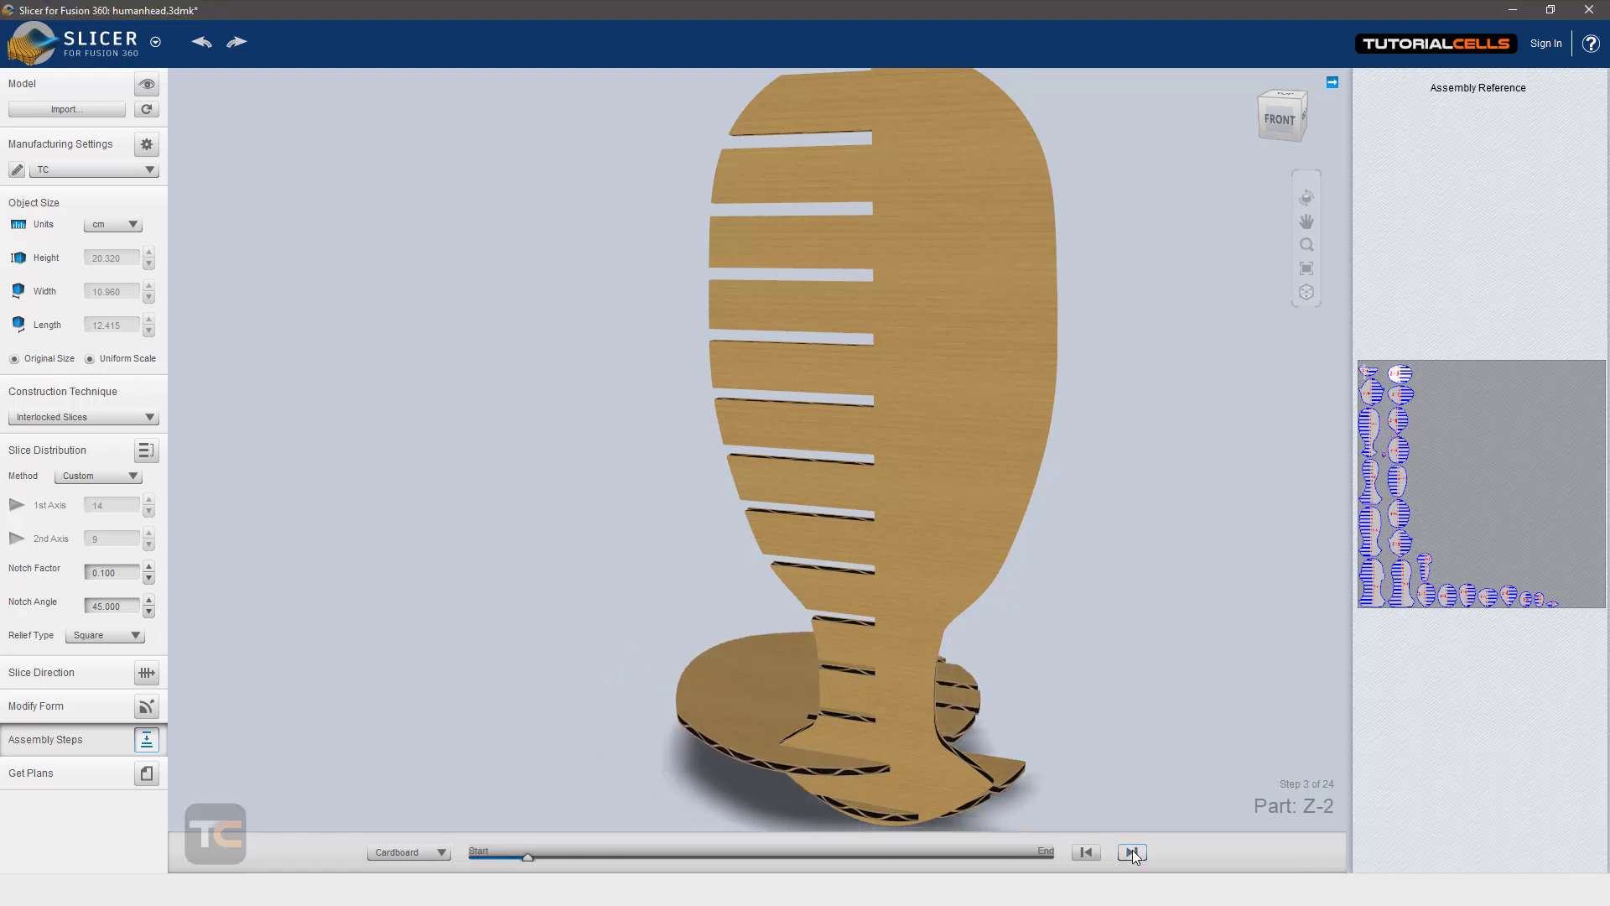
click(1132, 851)
click(1132, 851)
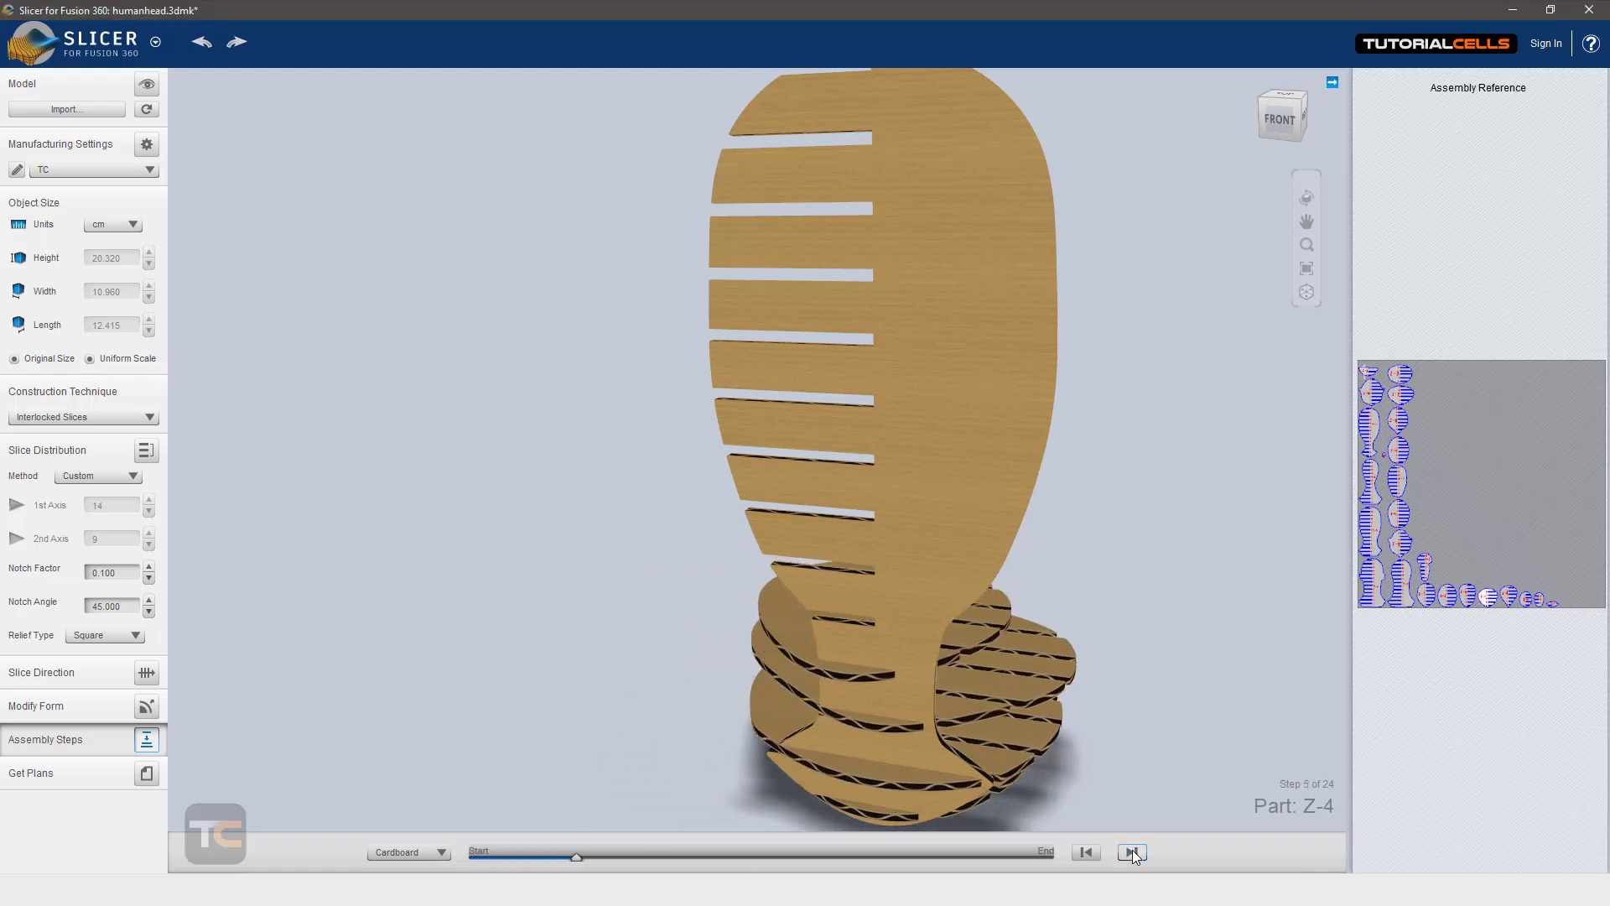
click(1132, 851)
scroll(735, 594, up, 3)
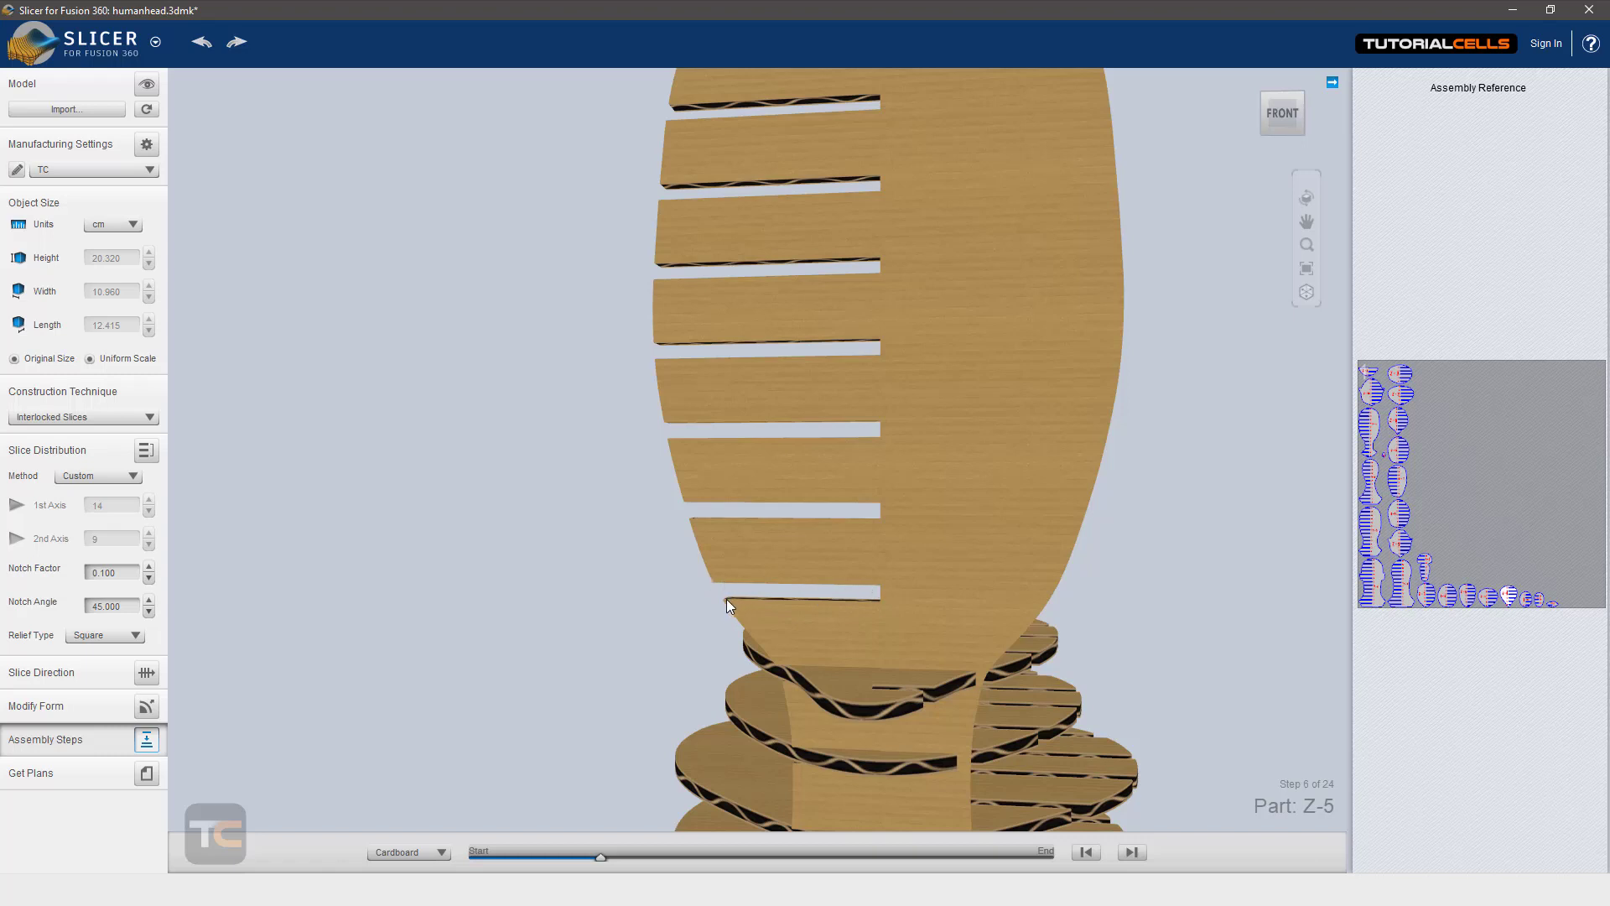
scroll(727, 606, up, 1)
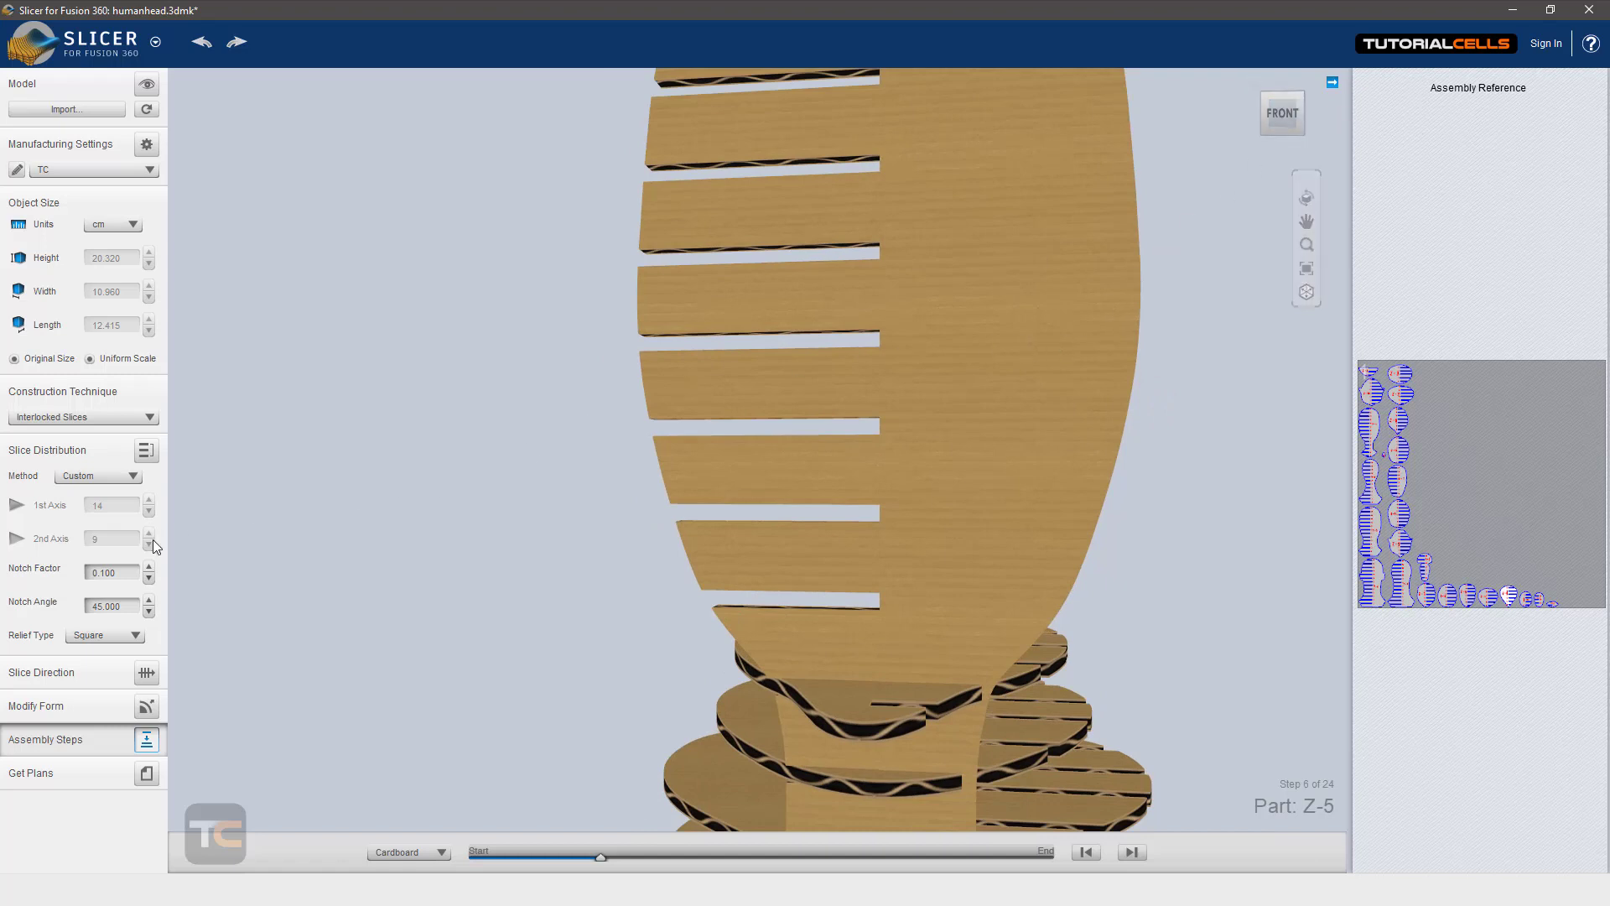
click(146, 452)
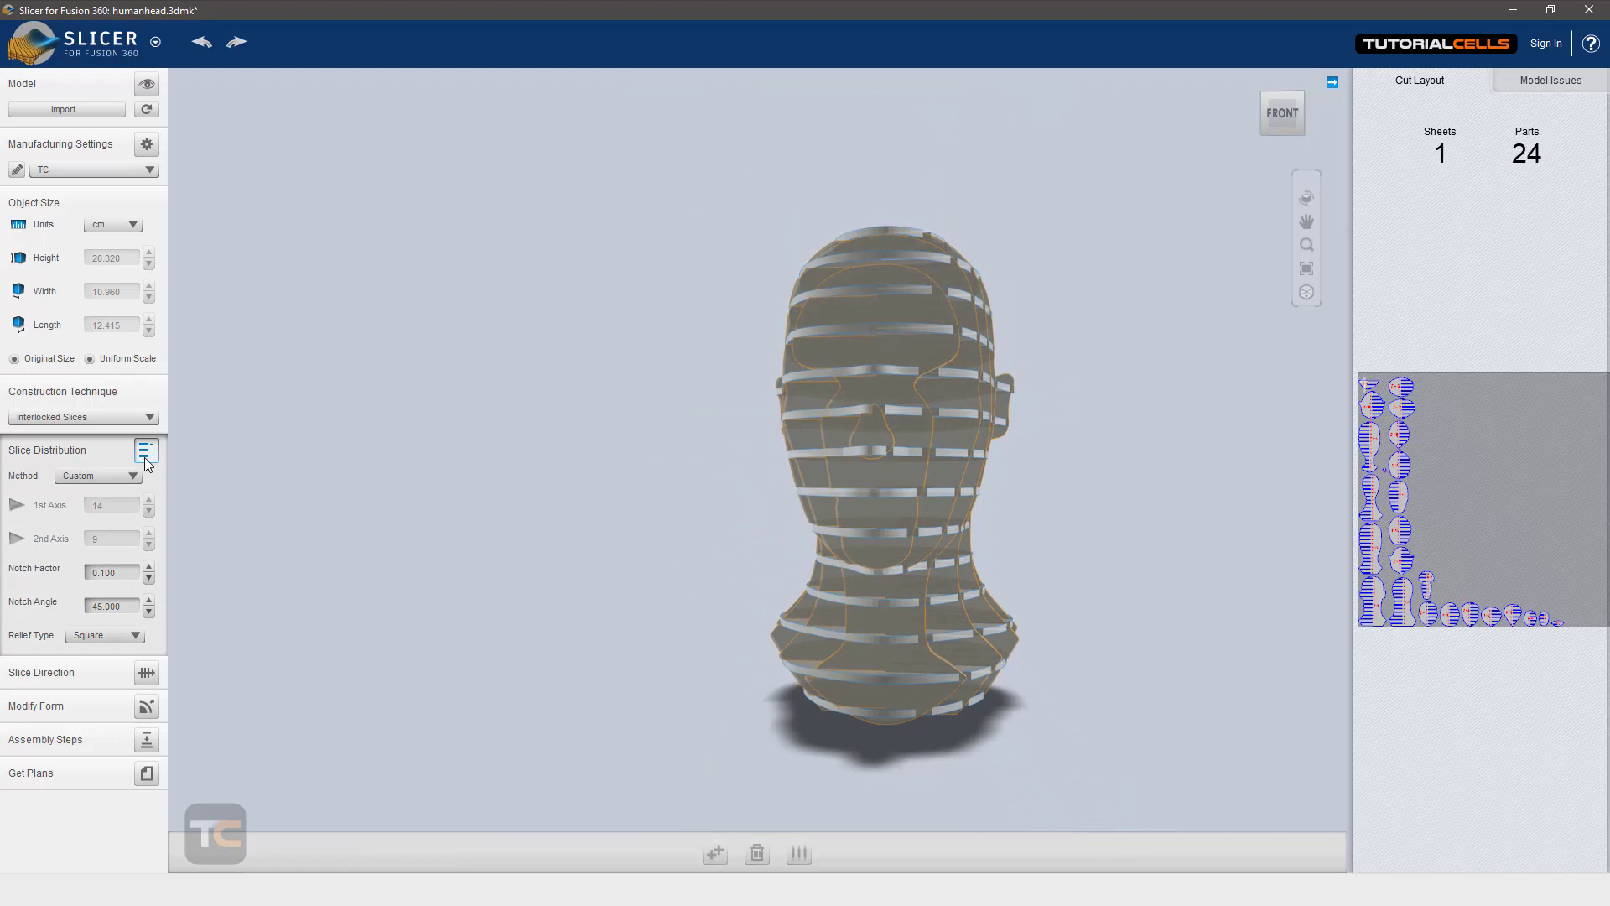
Set the notch factor to 0.500
click(112, 574)
double_click(112, 574)
text(0.5)
key(Return)
Enlarge the cut sheet preview and zoom in on the notch slots numbered 10 and 11
click(1405, 502)
scroll(479, 442, up, 5)
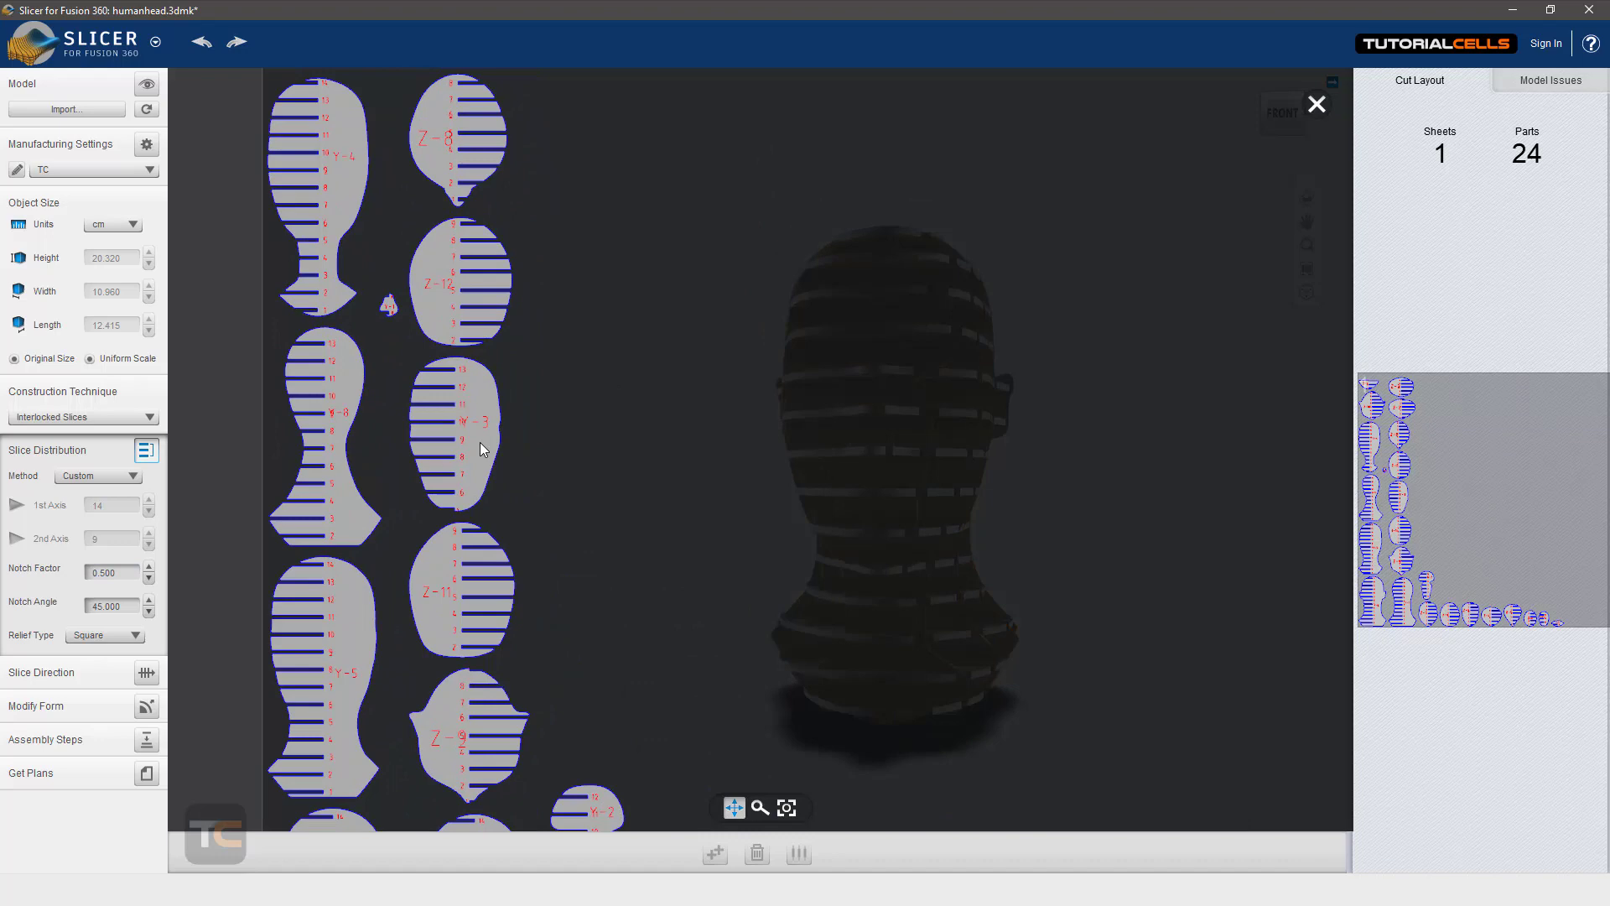
scroll(399, 409, up, 5)
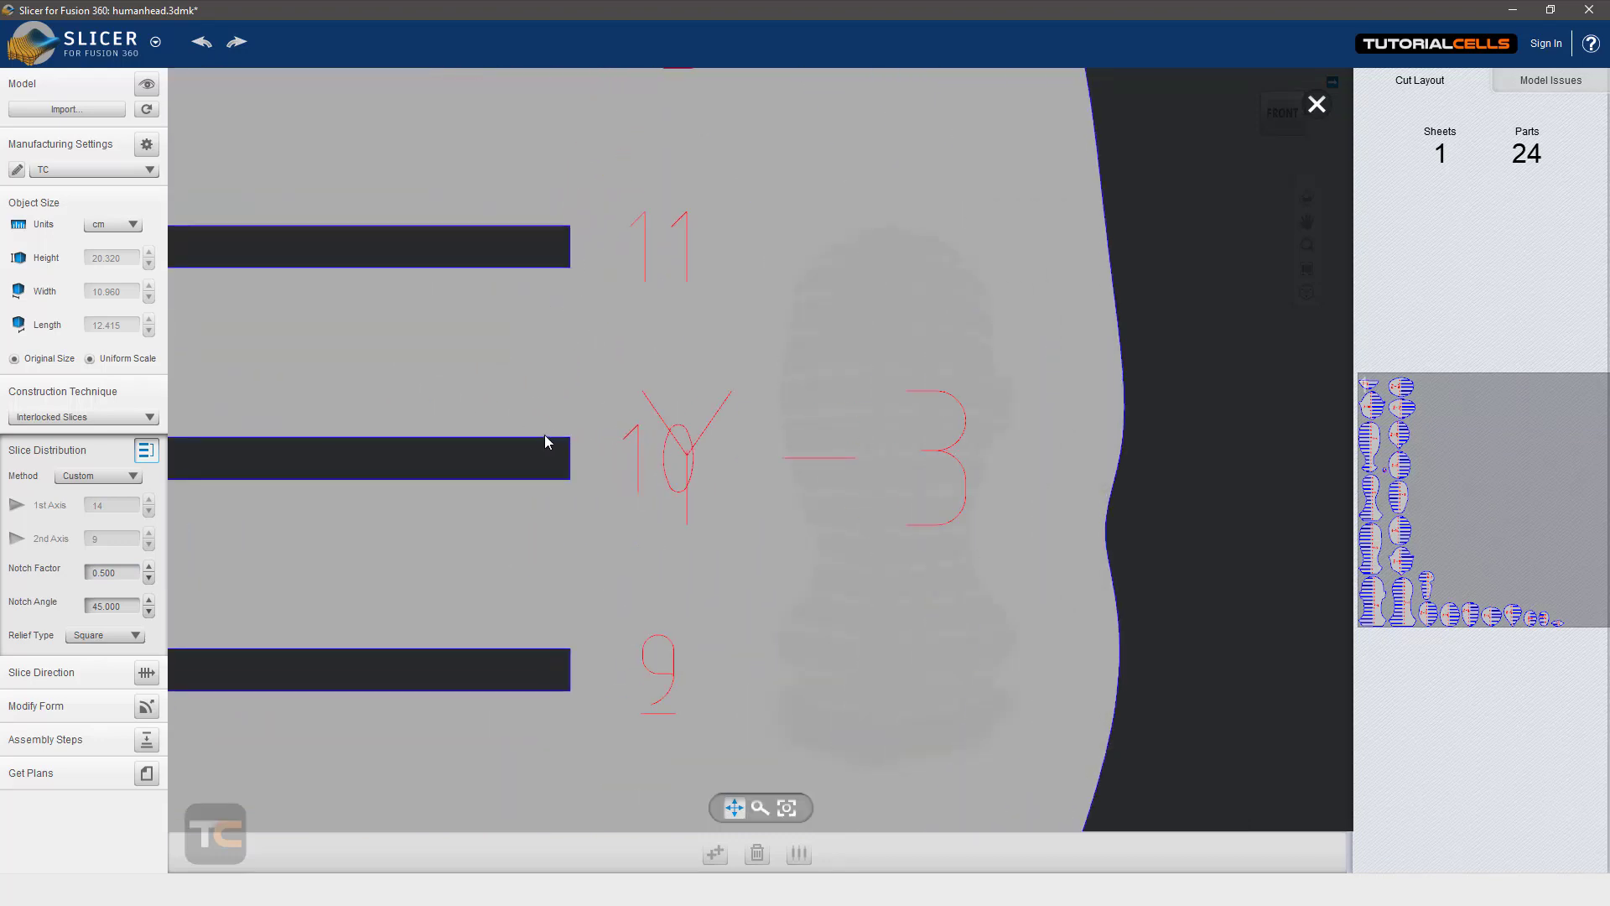
scroll(486, 441, down, 4)
scroll(308, 449, up, 8)
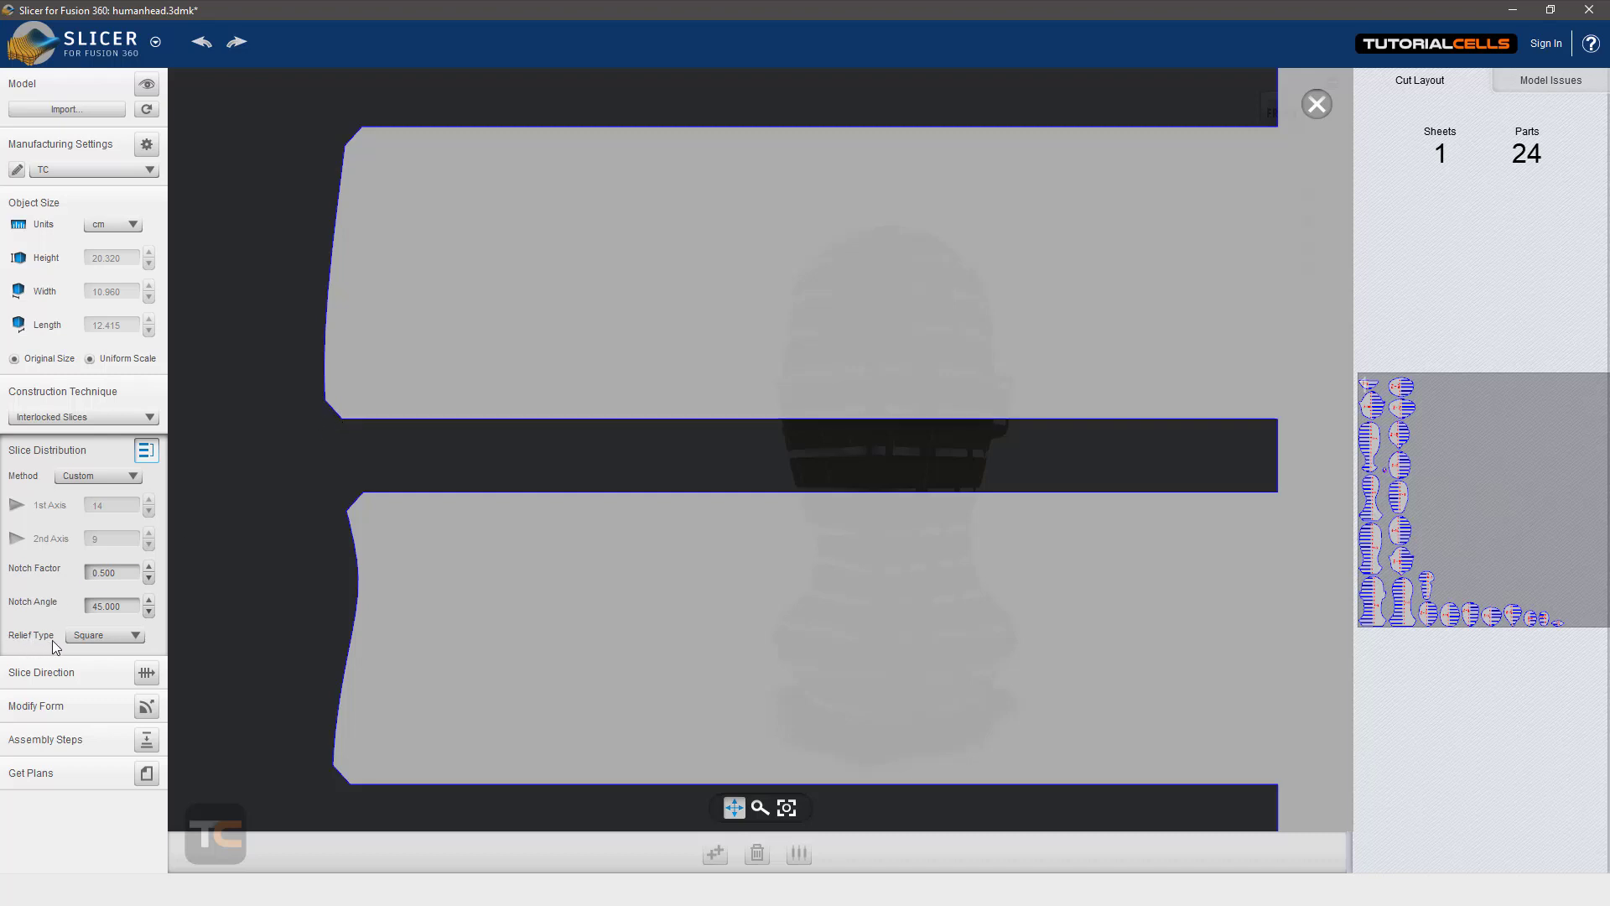
scroll(922, 512, up, 5)
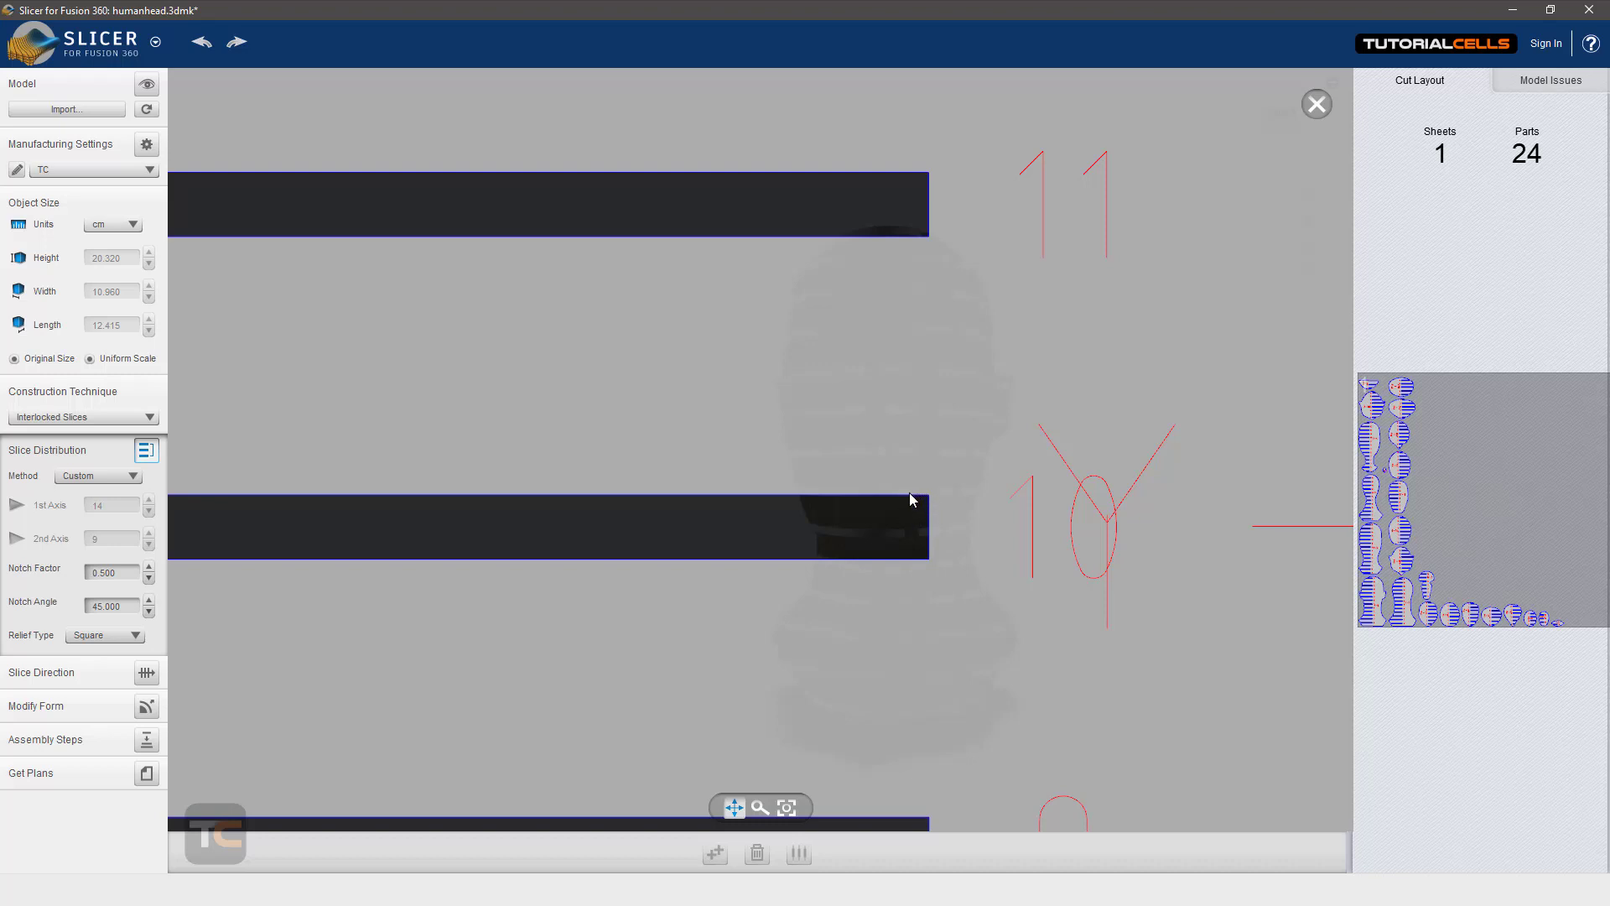
Try Dog Bone and then Square notch relief, previewing the cut sheet for each
click(105, 635)
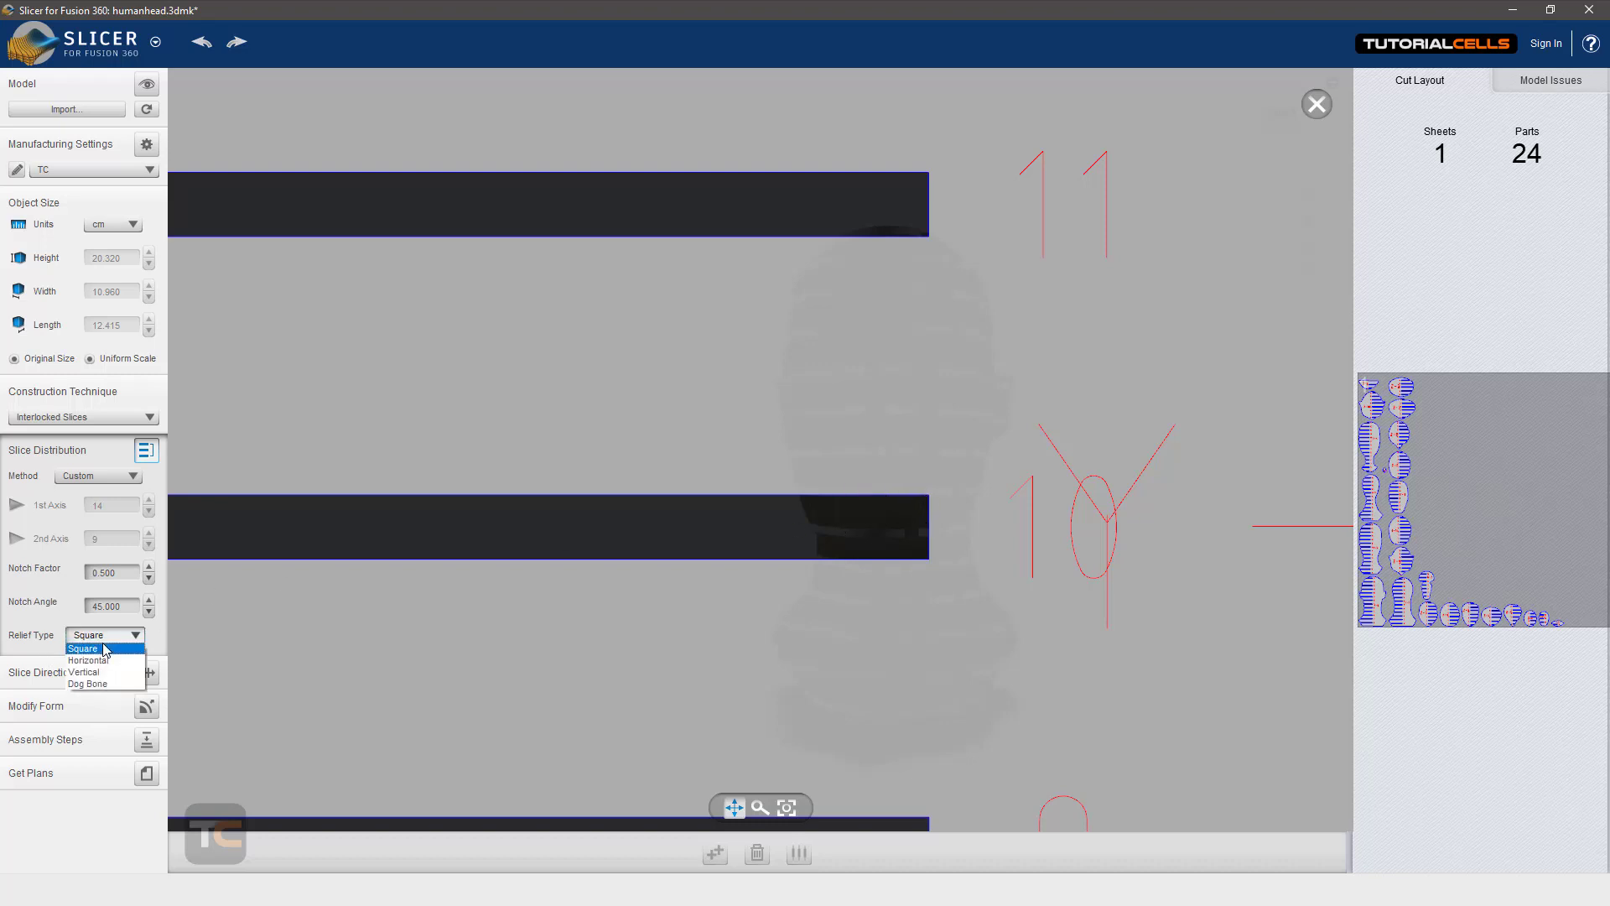
click(88, 642)
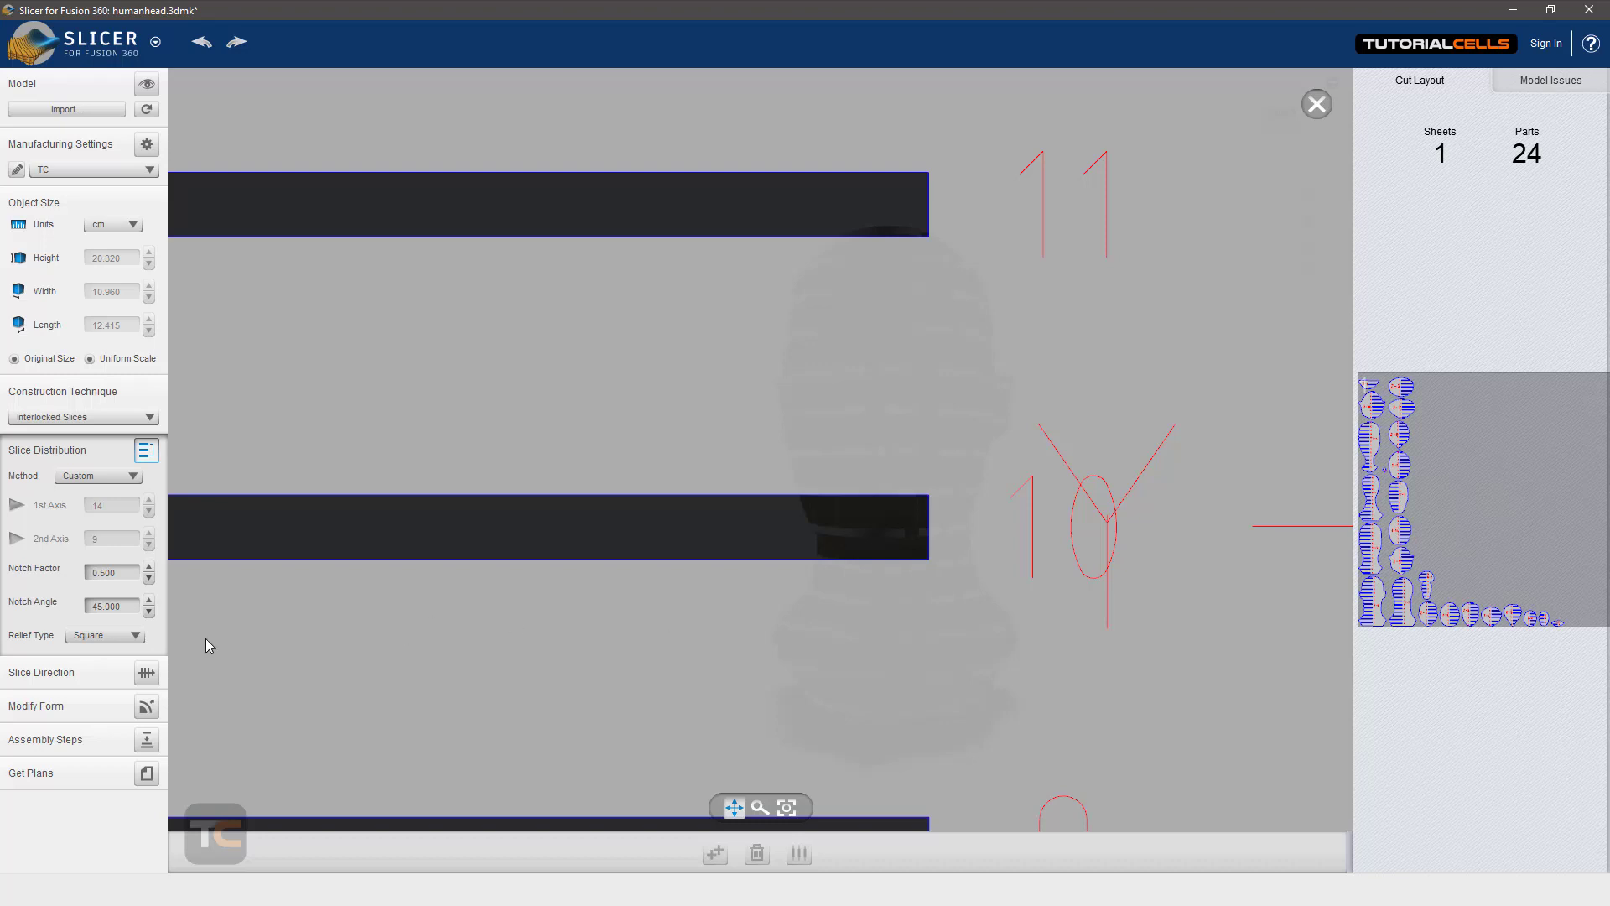
click(109, 636)
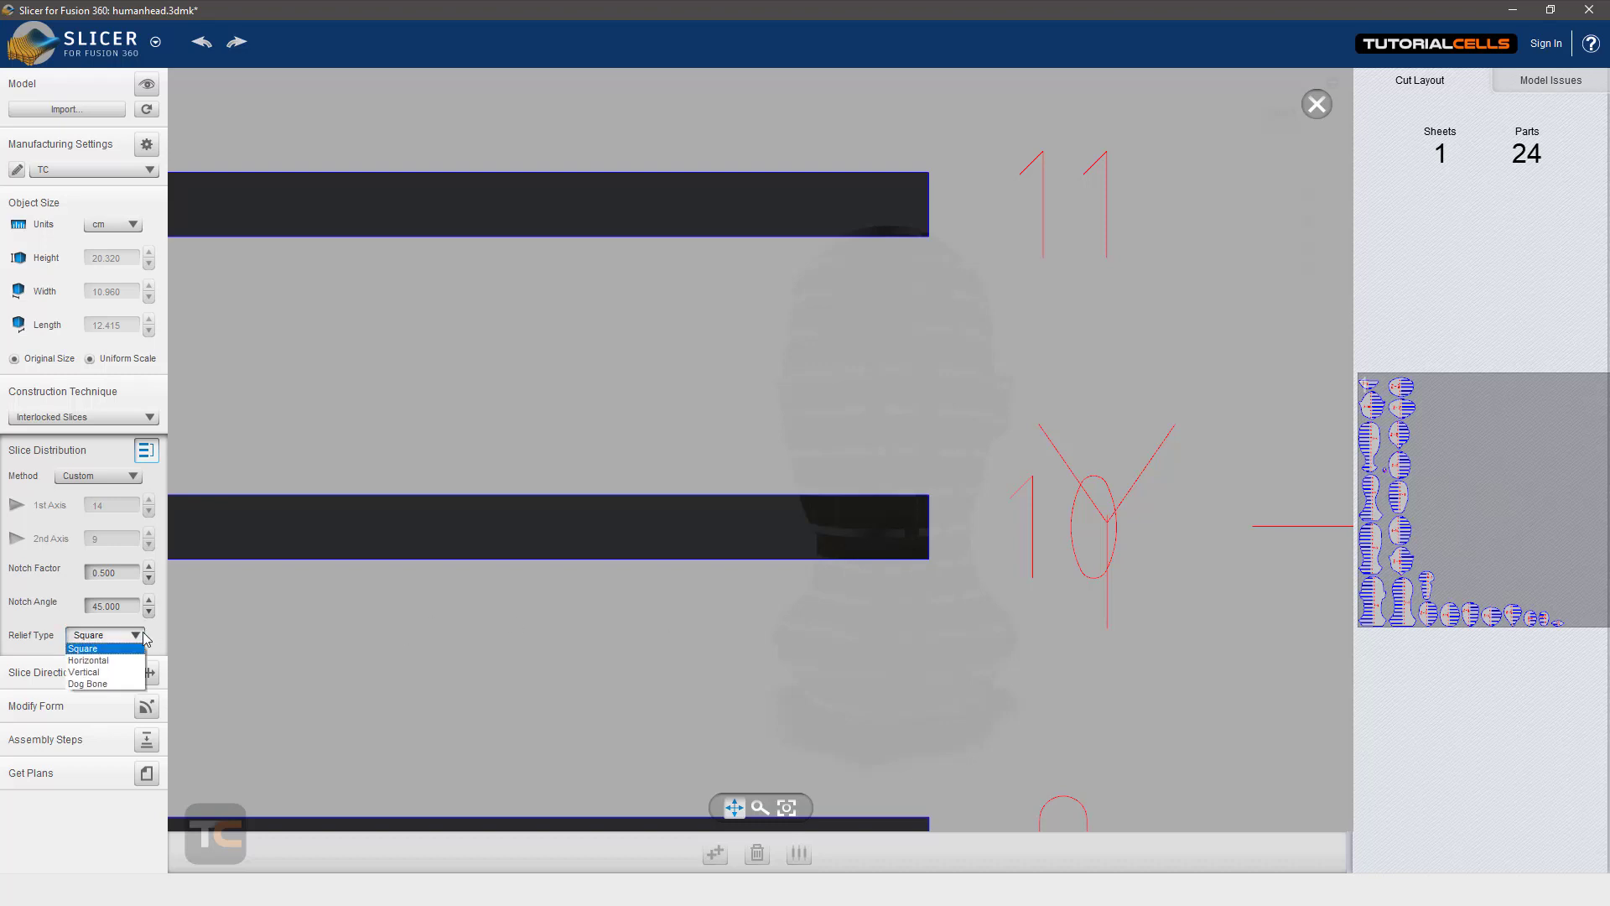
click(92, 683)
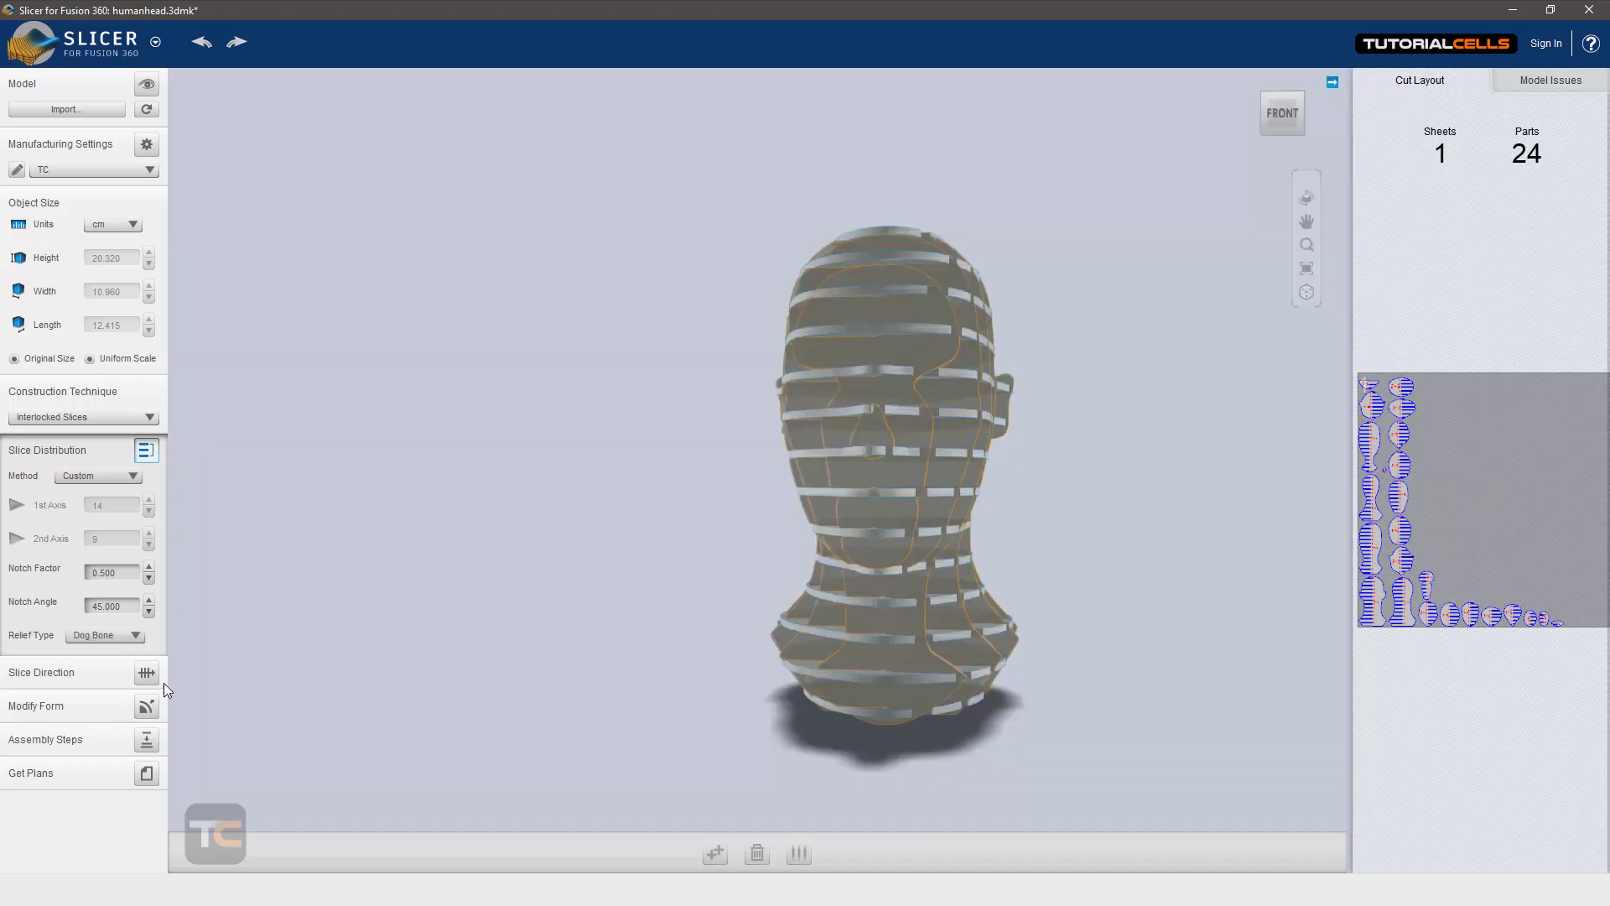
click(1401, 495)
scroll(587, 494, up, 5)
scroll(549, 517, up, 5)
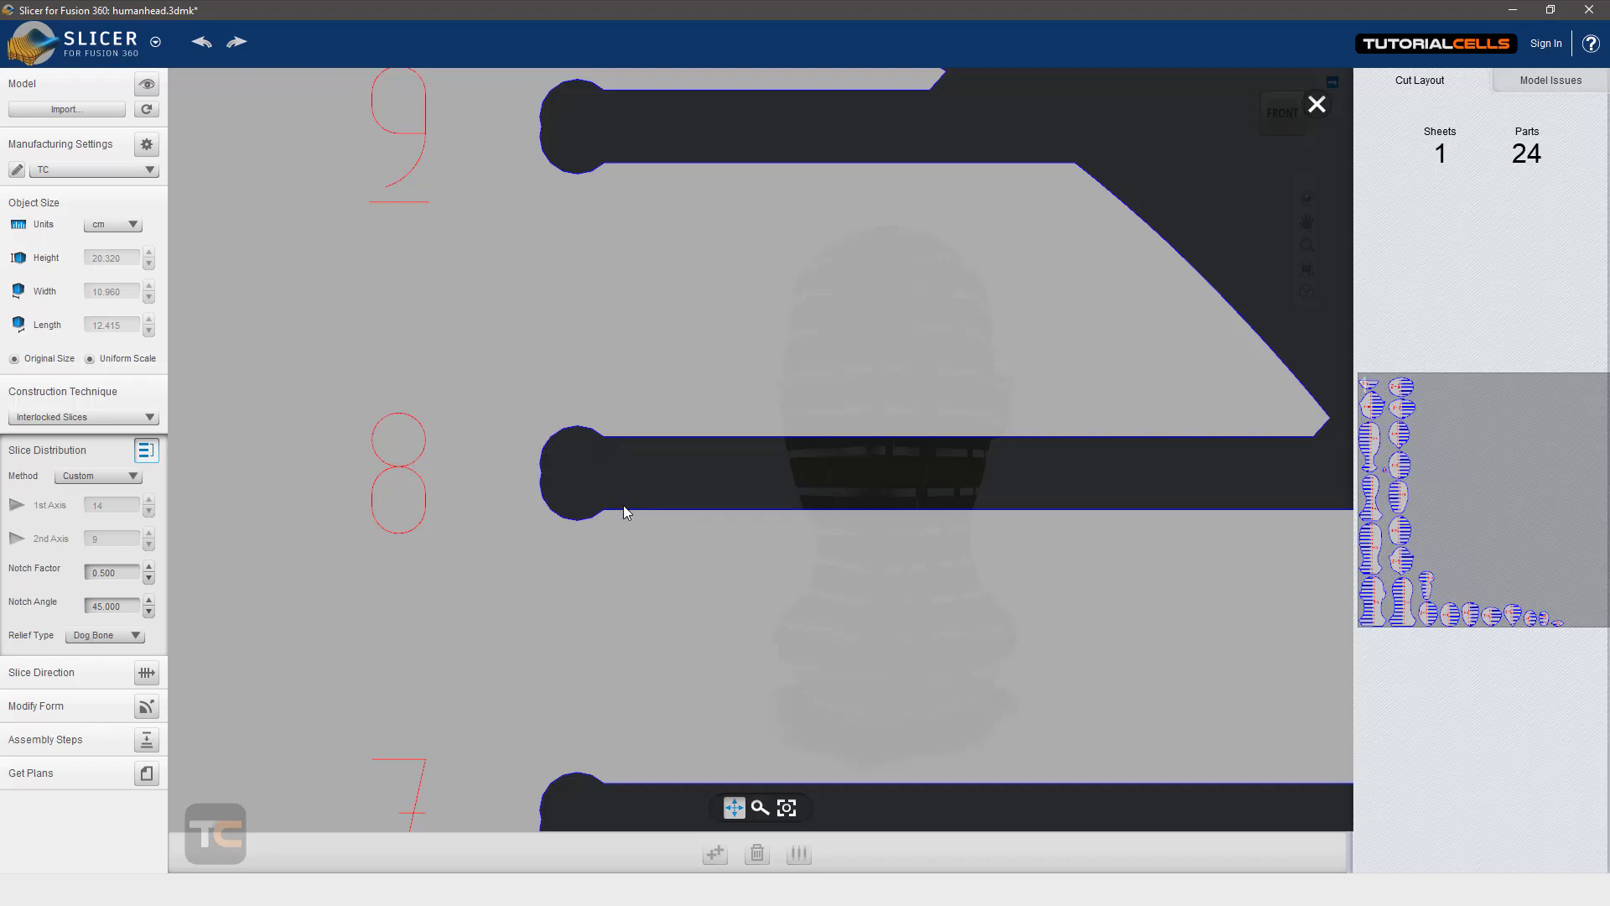
click(111, 636)
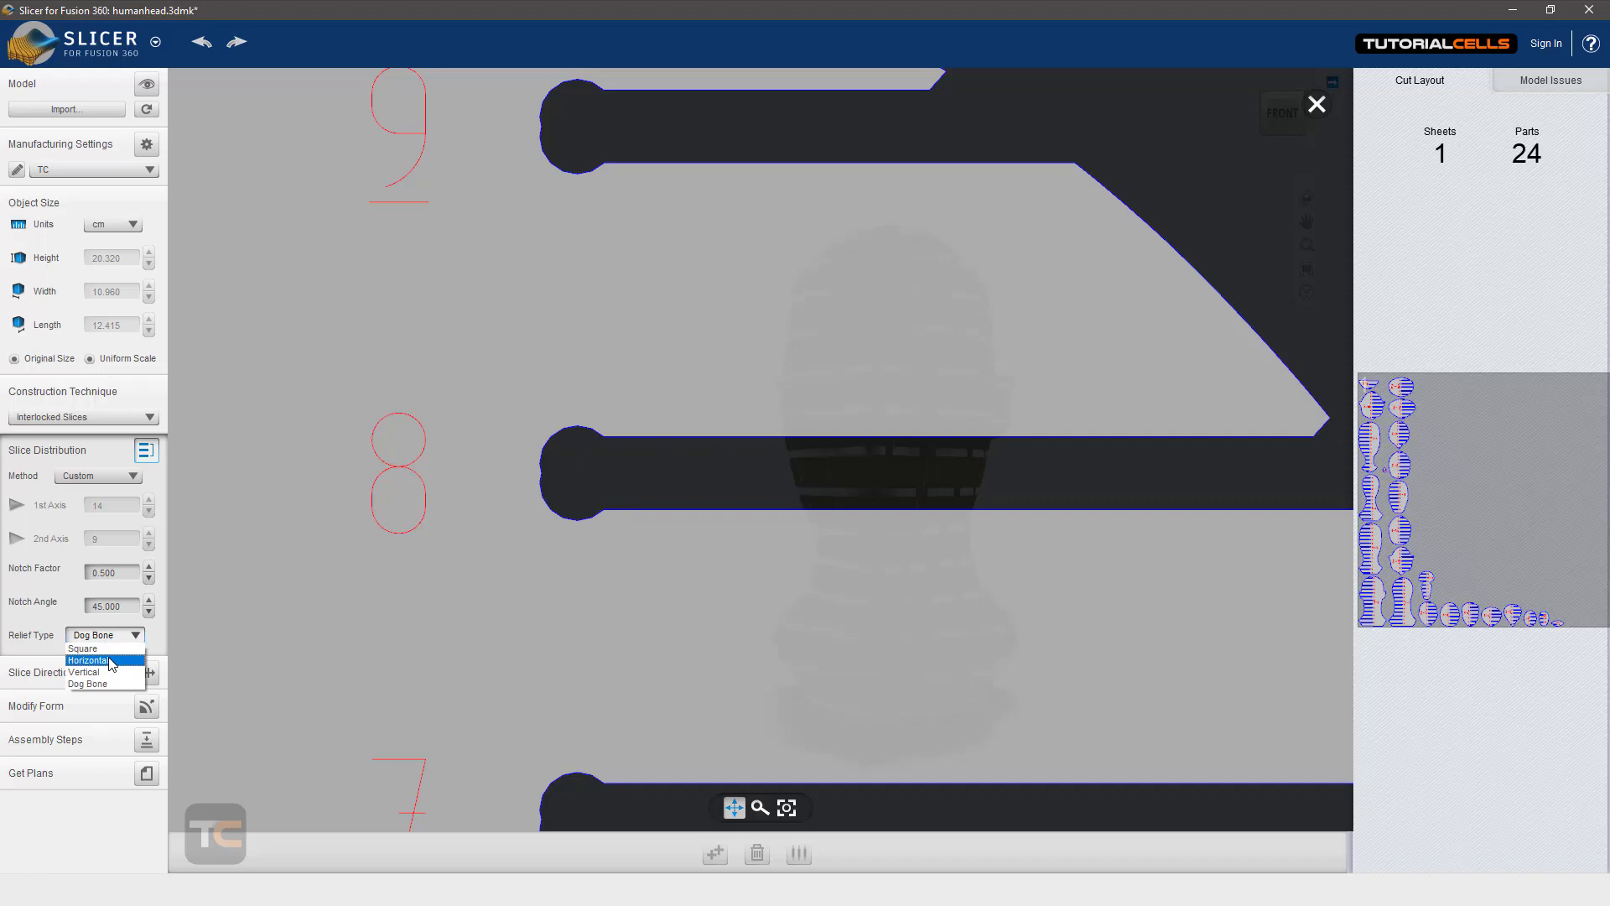
click(82, 648)
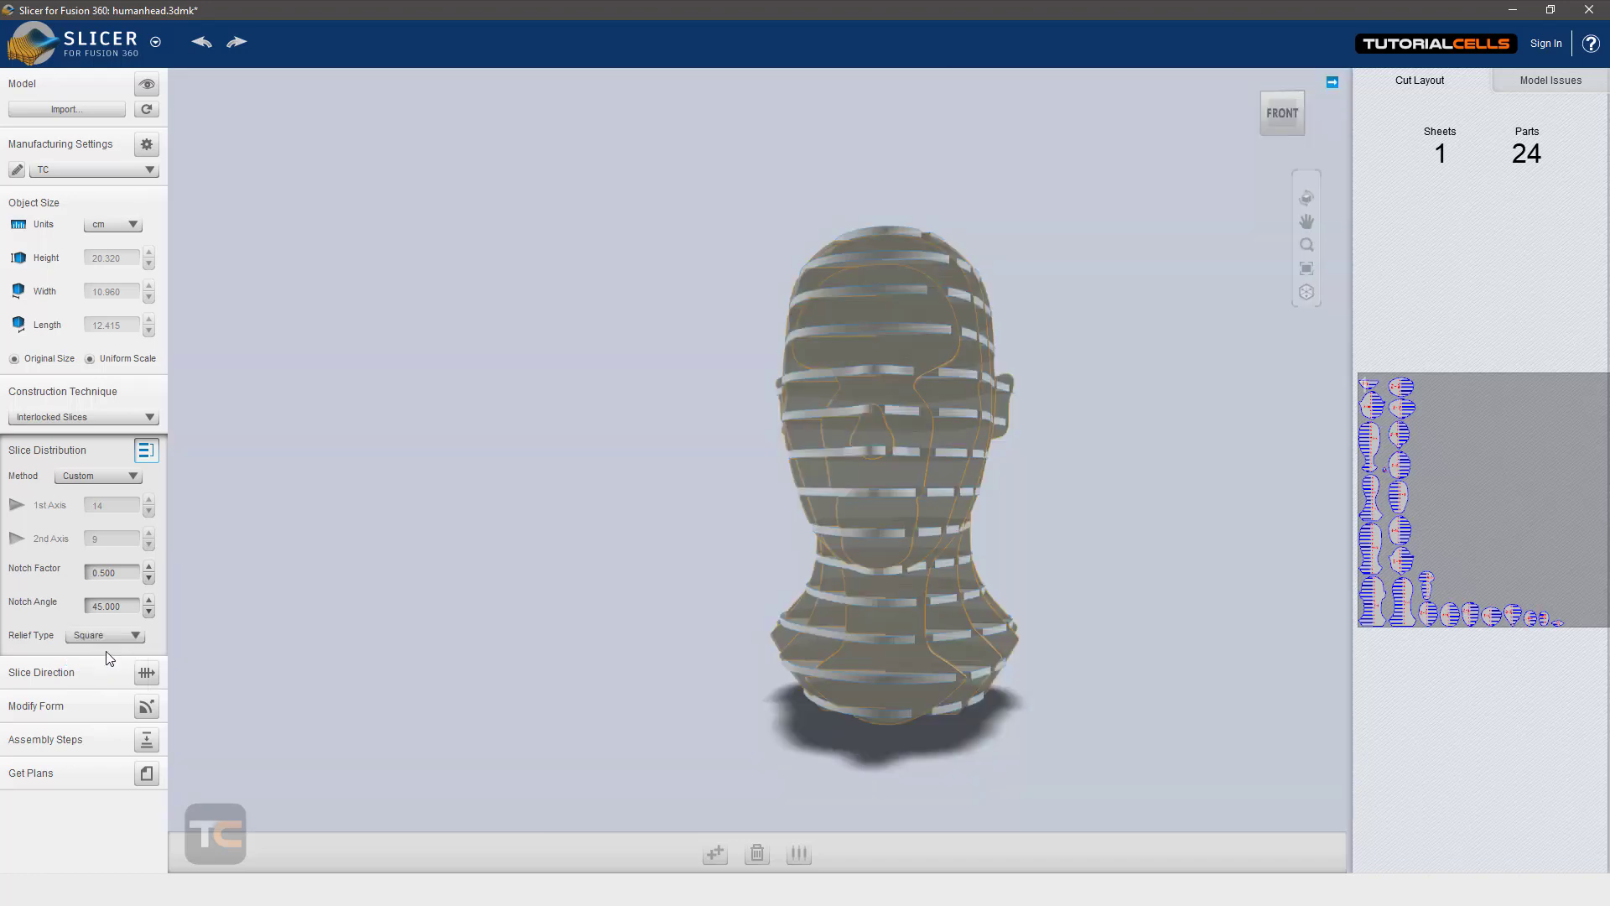
click(1439, 462)
scroll(558, 456, up, 10)
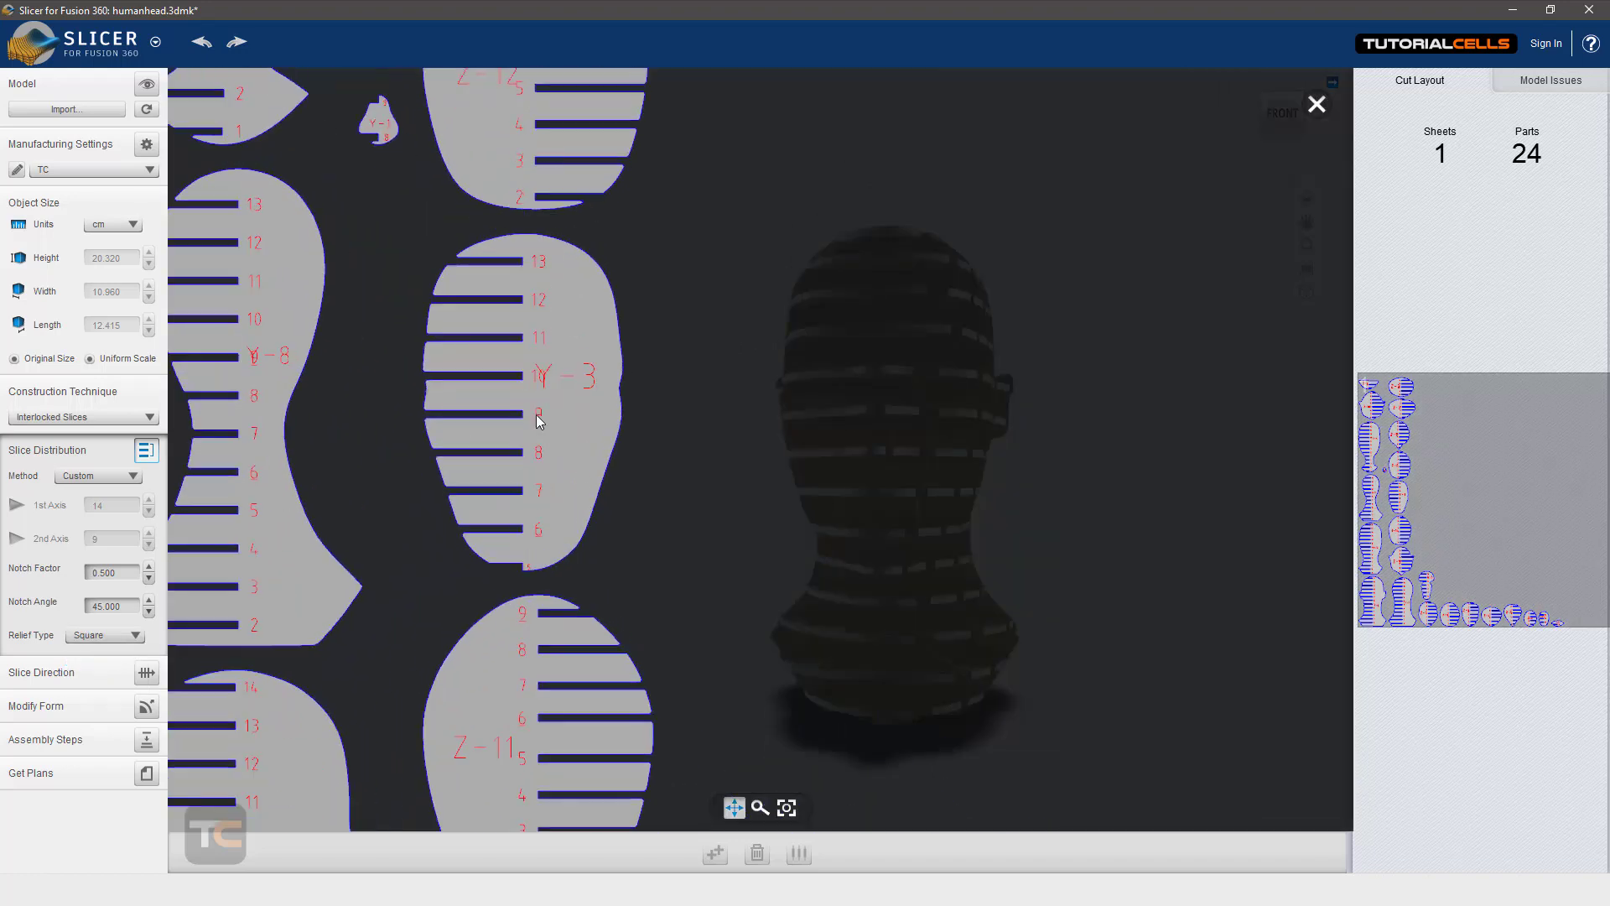
Try Horizontal and then Vertical notch relief, inspecting the cut sheet, and close the preview
click(105, 636)
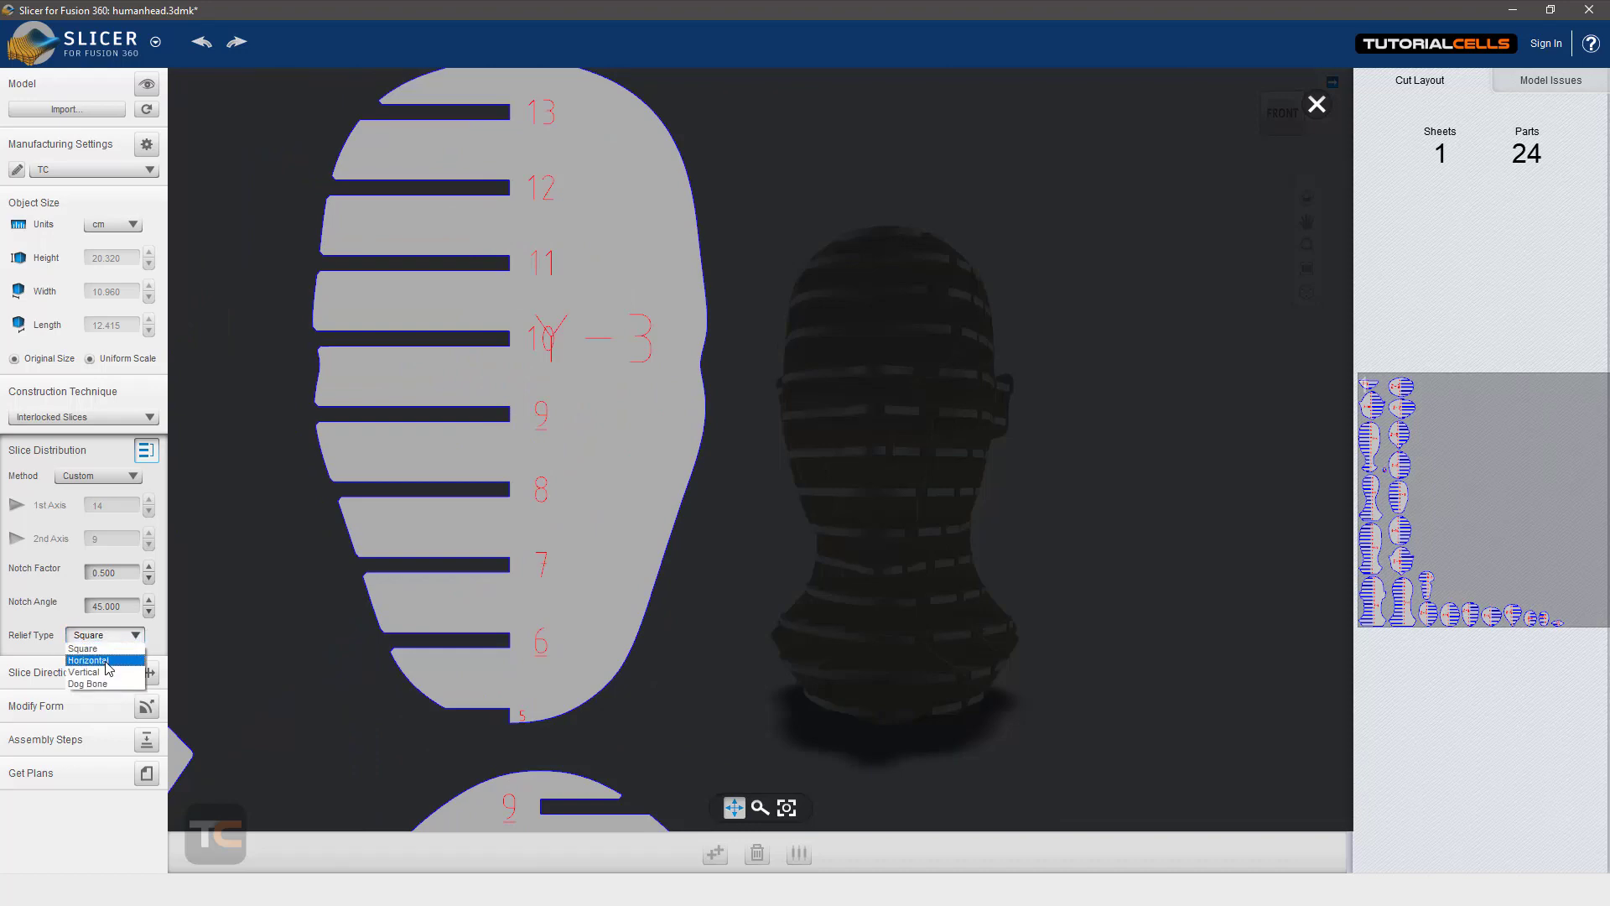
click(83, 661)
click(1370, 421)
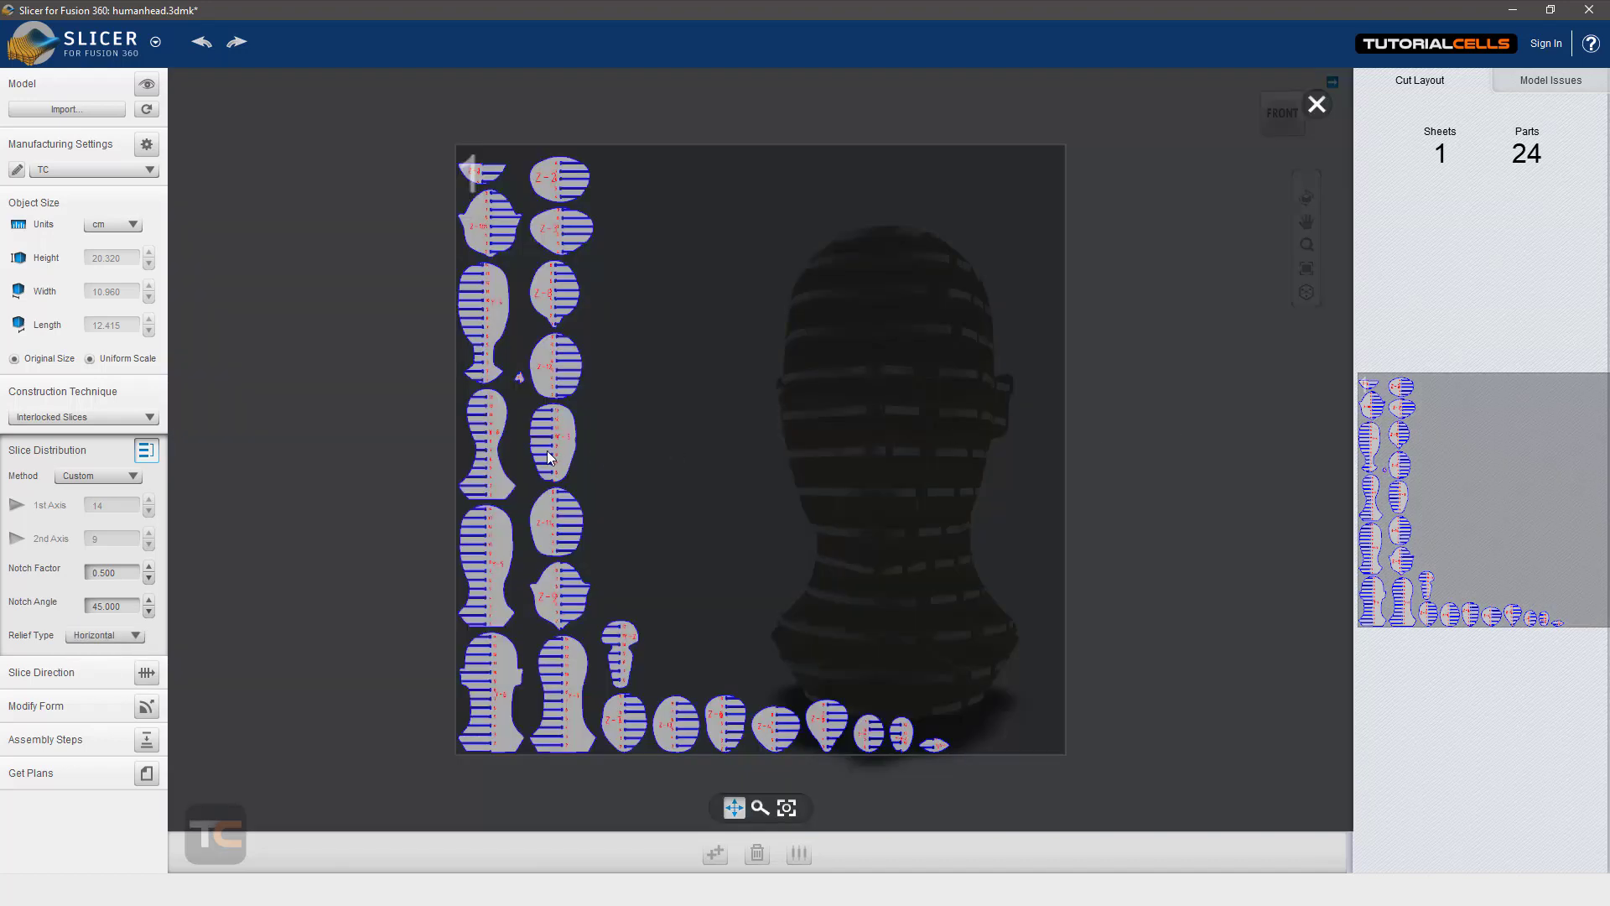
scroll(549, 457, up, 10)
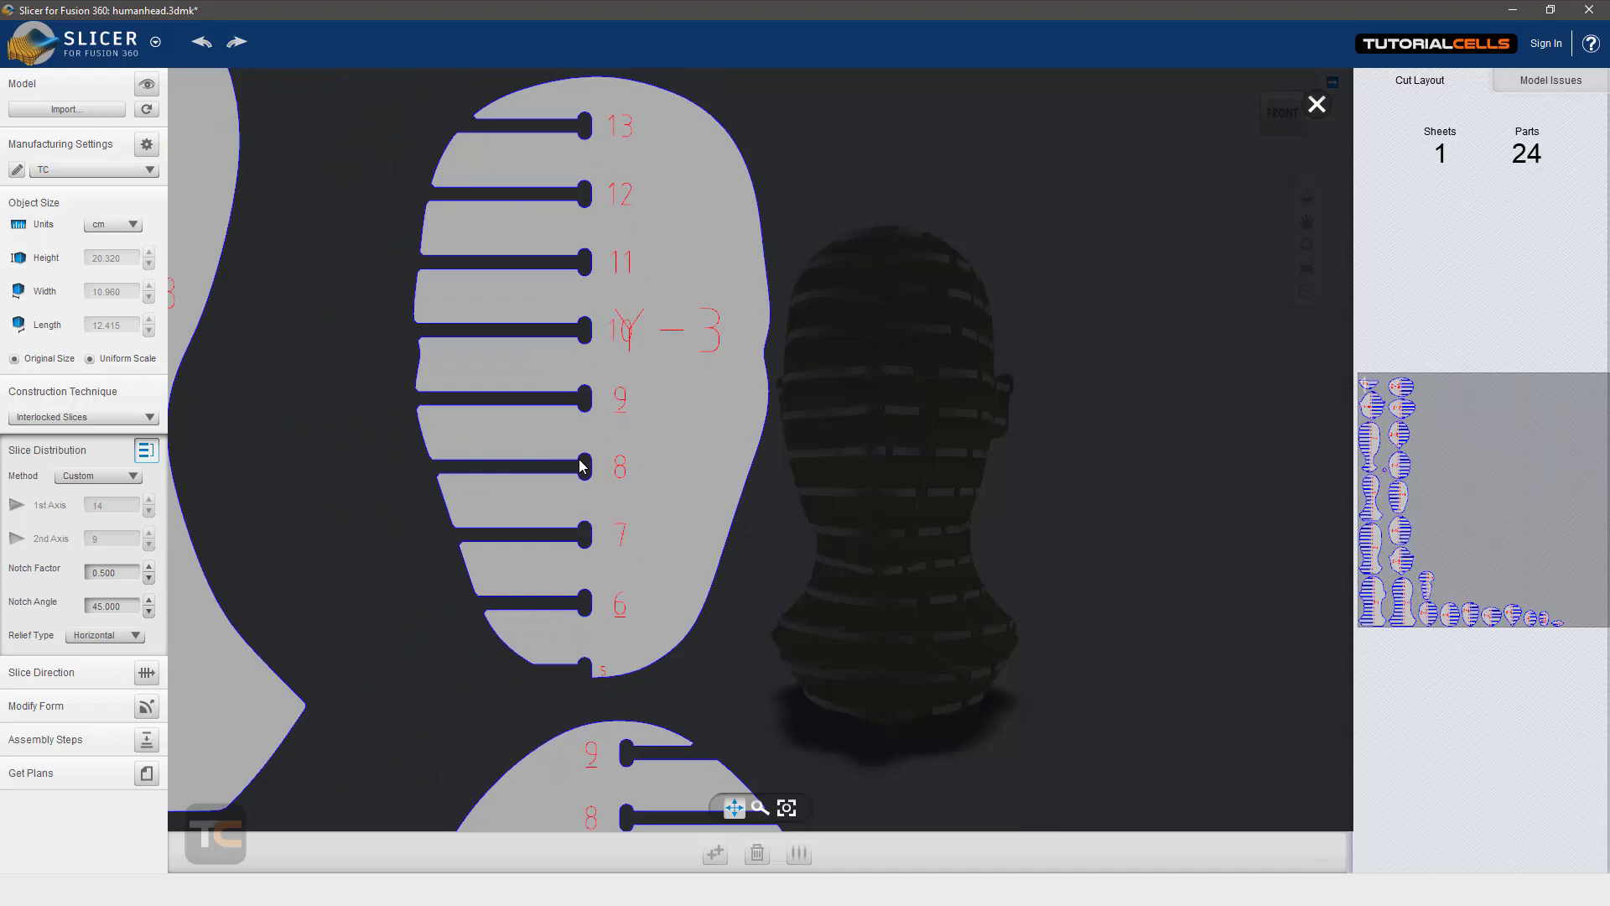
scroll(587, 466, up, 3)
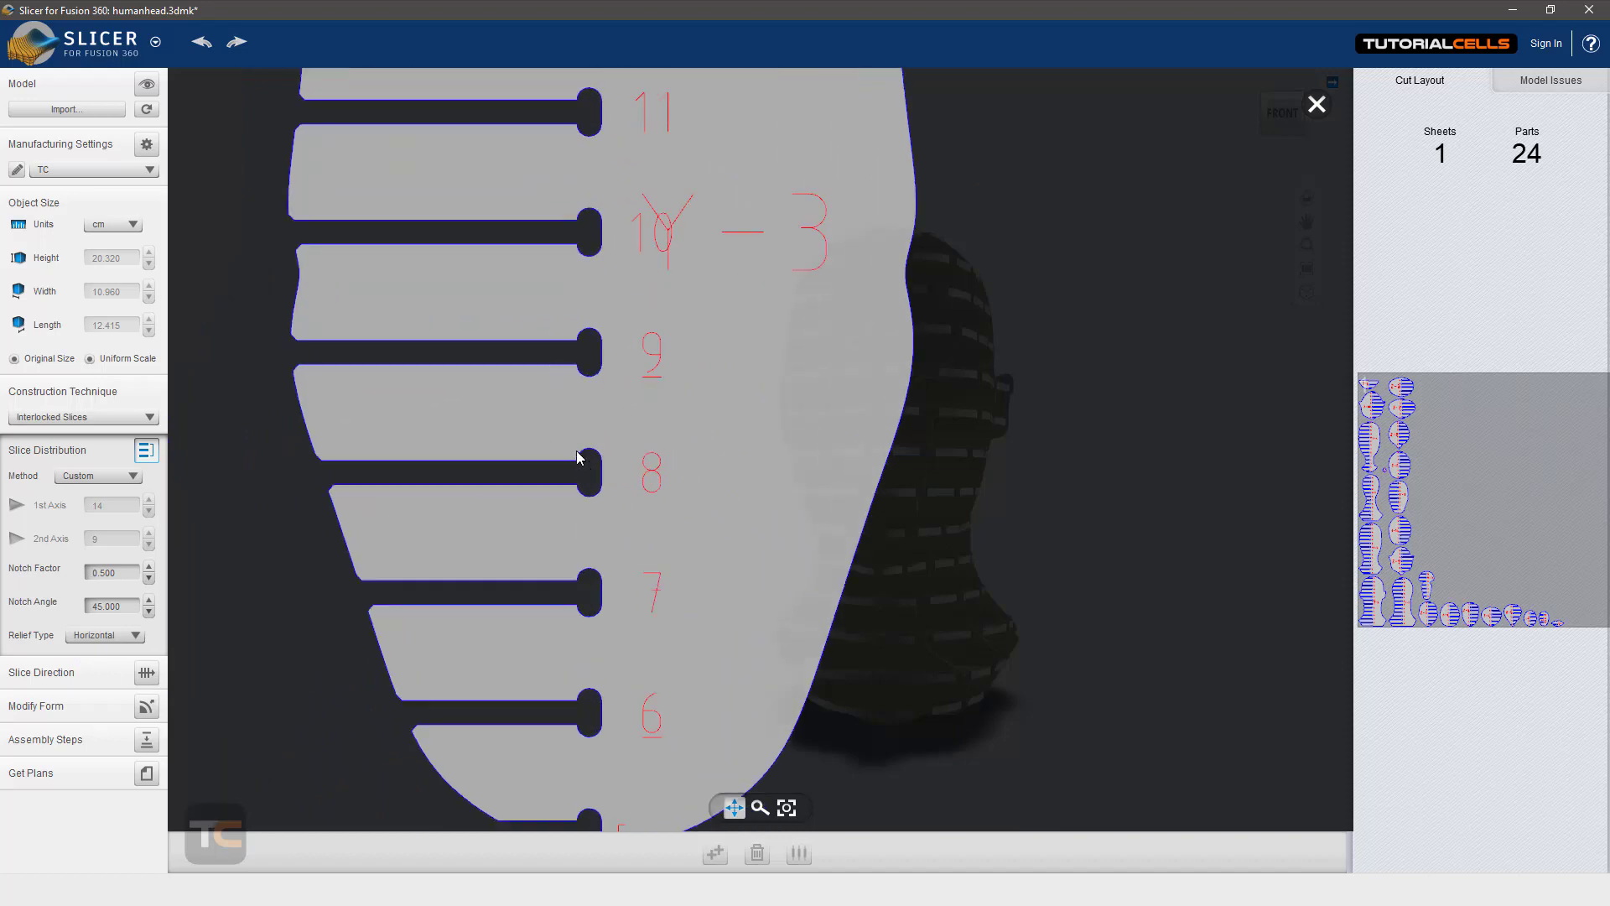
click(105, 636)
click(88, 675)
click(1426, 468)
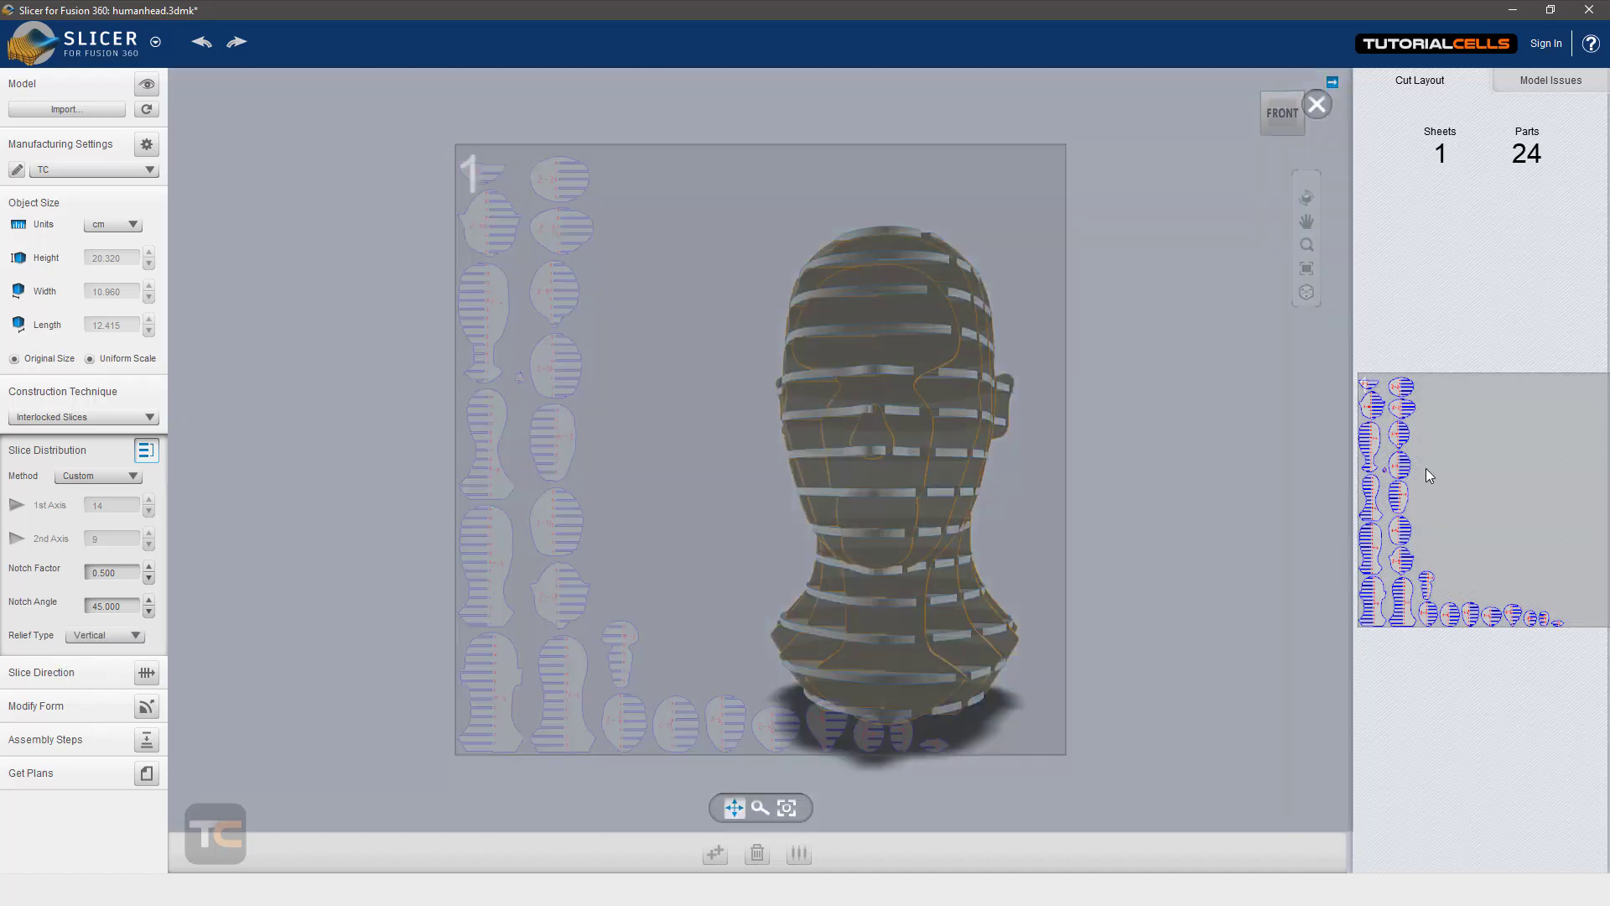
scroll(597, 466, up, 10)
scroll(457, 411, up, 4)
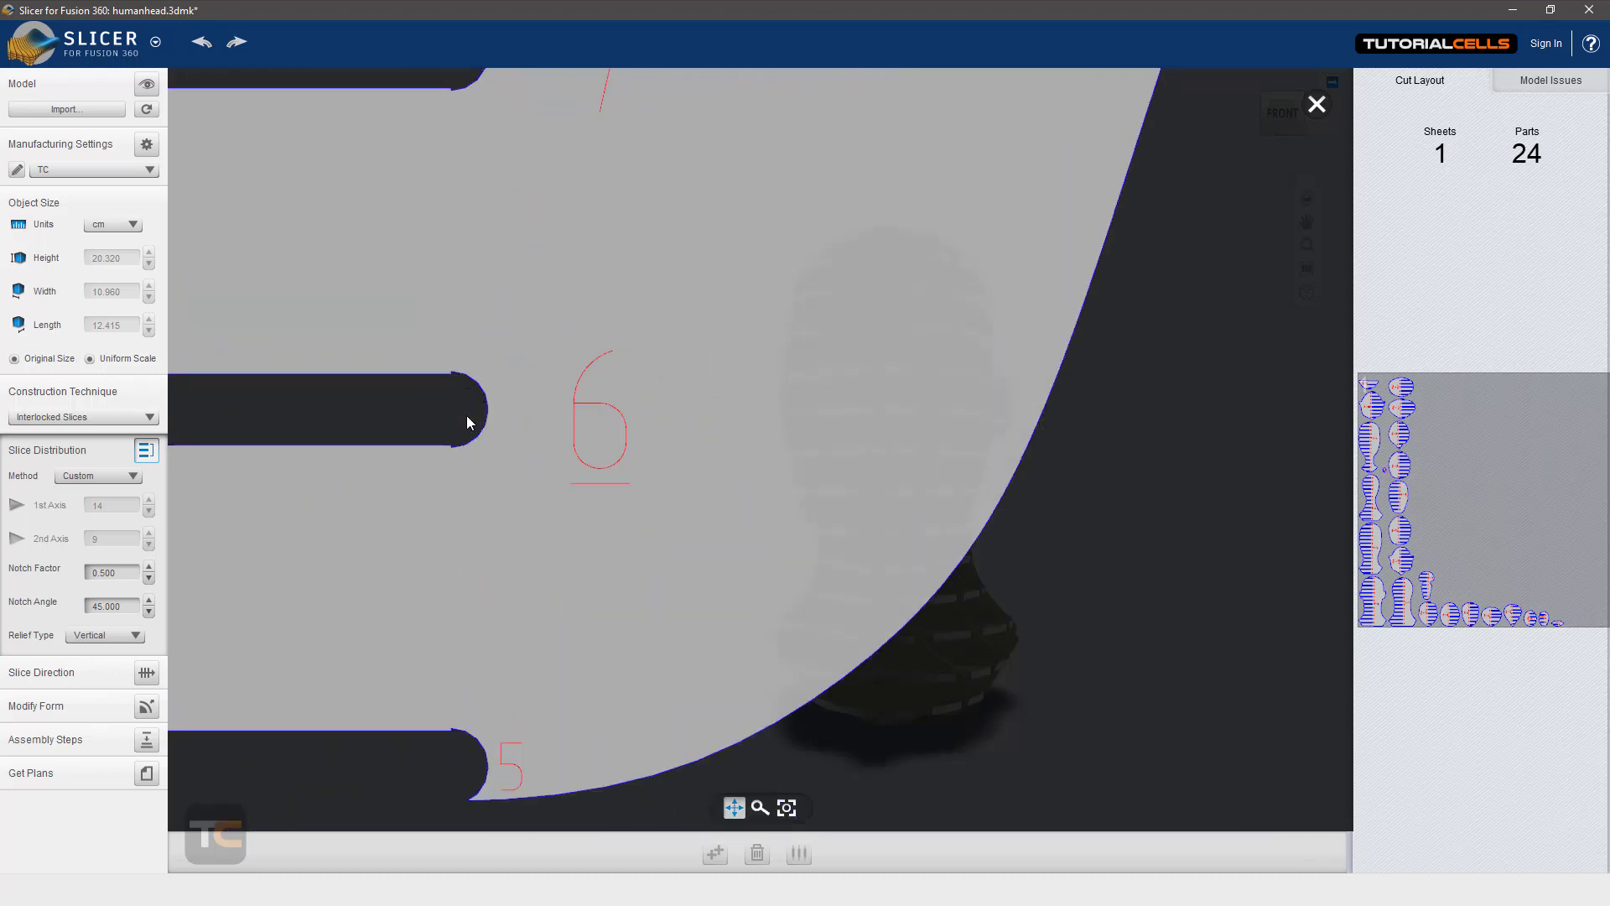
scroll(422, 443, down, 10)
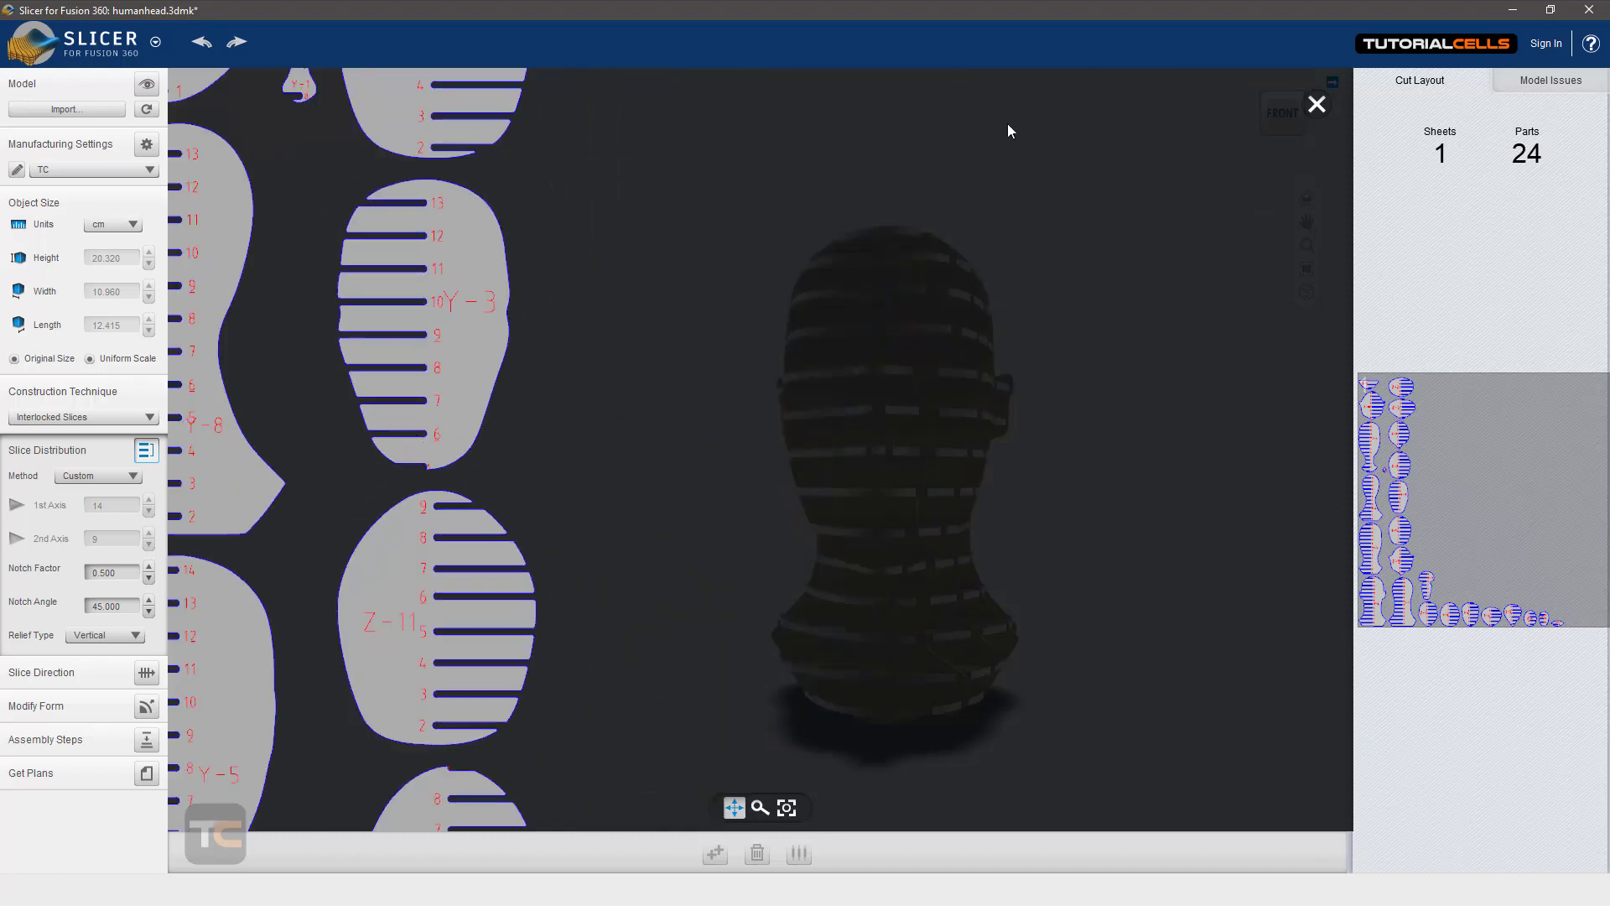
click(1316, 105)
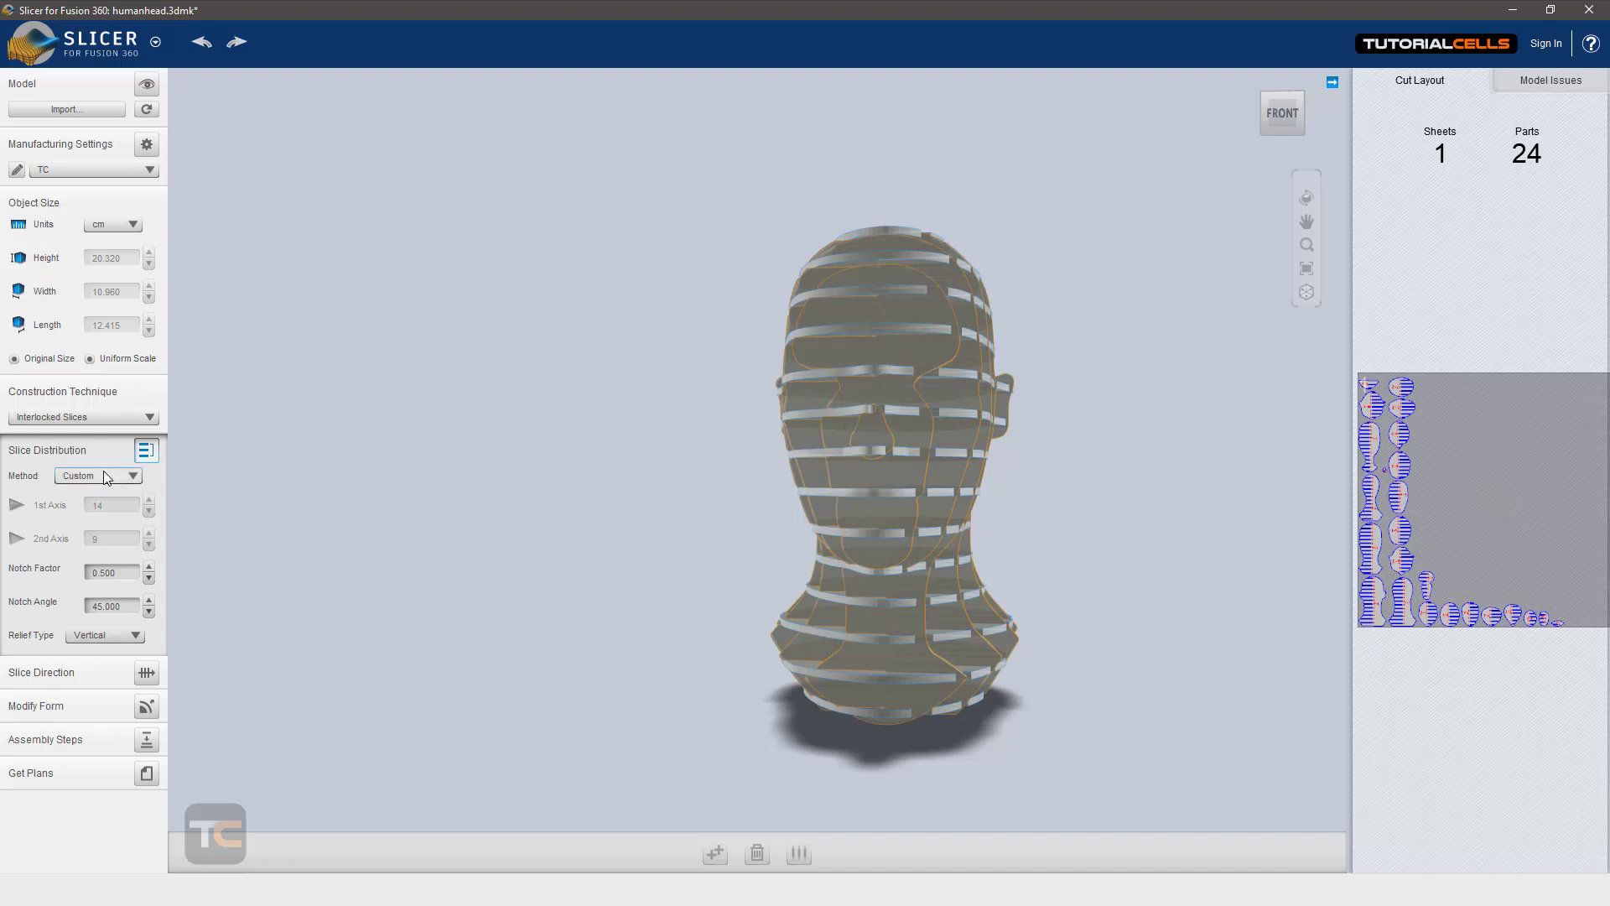
Try the slice direction rotation ring without changing it, then return to Slice Distribution editing
click(144, 675)
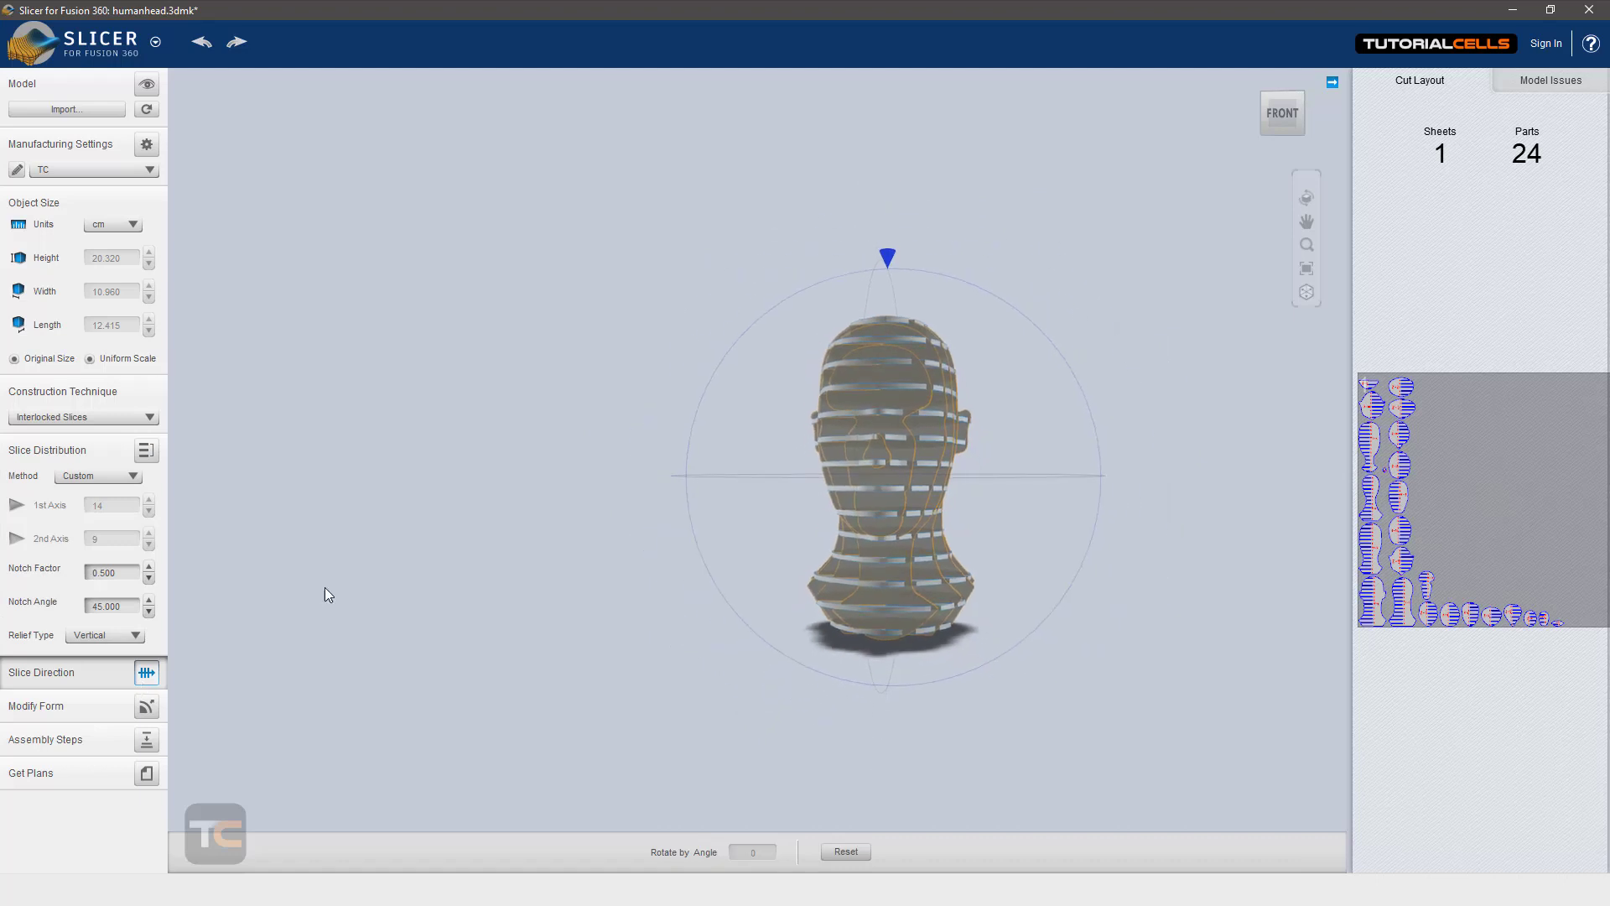
drag(657, 414, 489, 460)
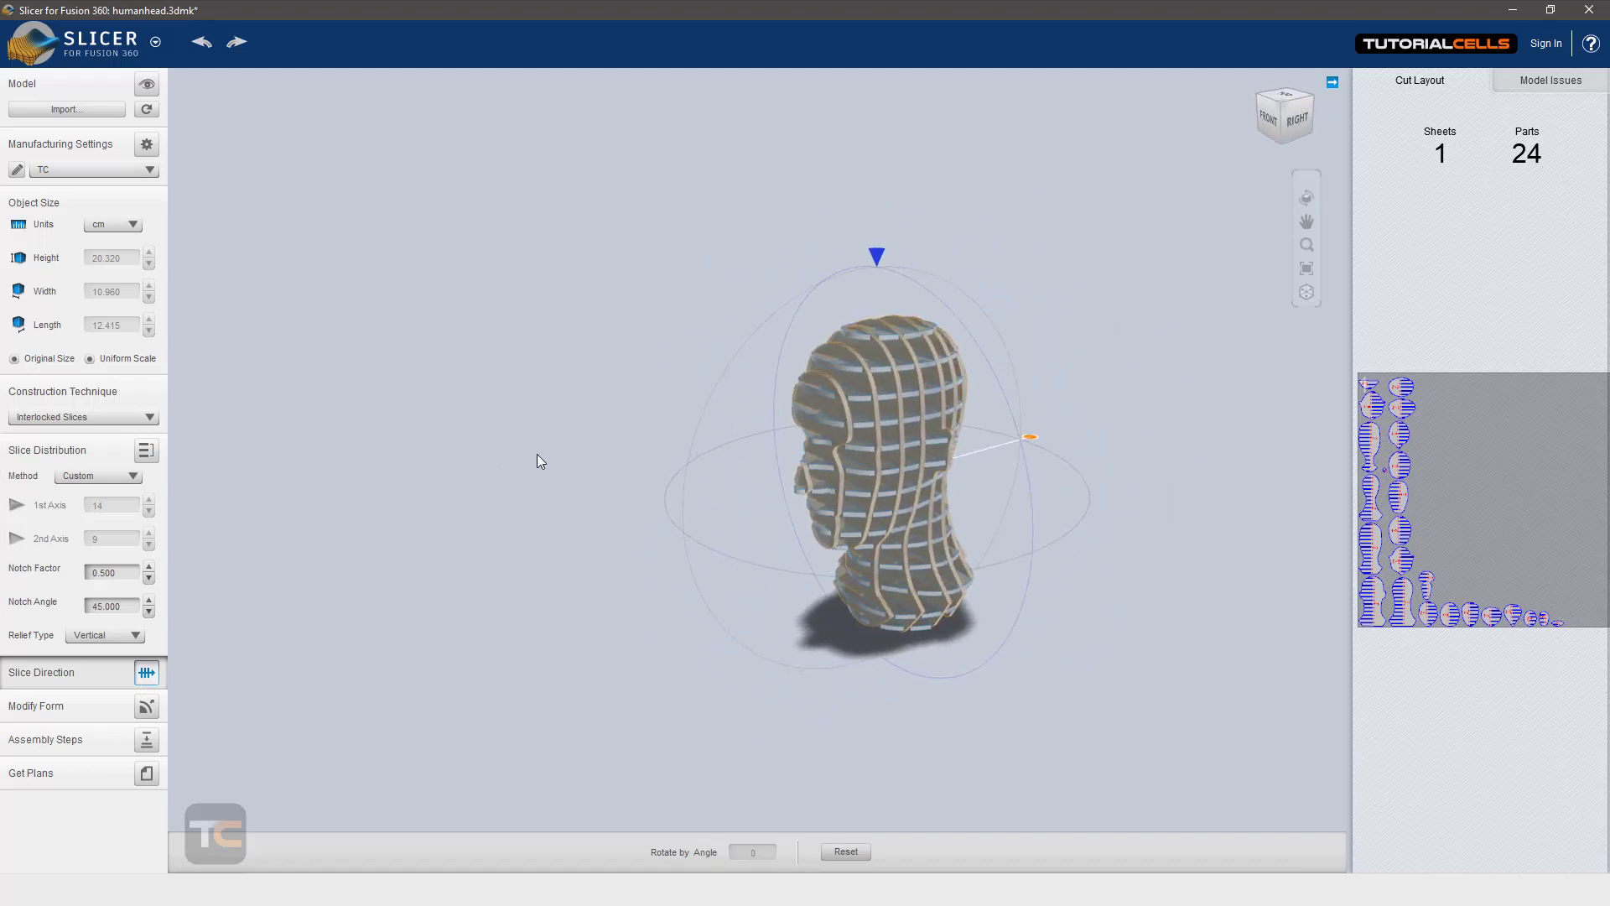
drag(852, 344, 870, 389)
drag(844, 306, 843, 308)
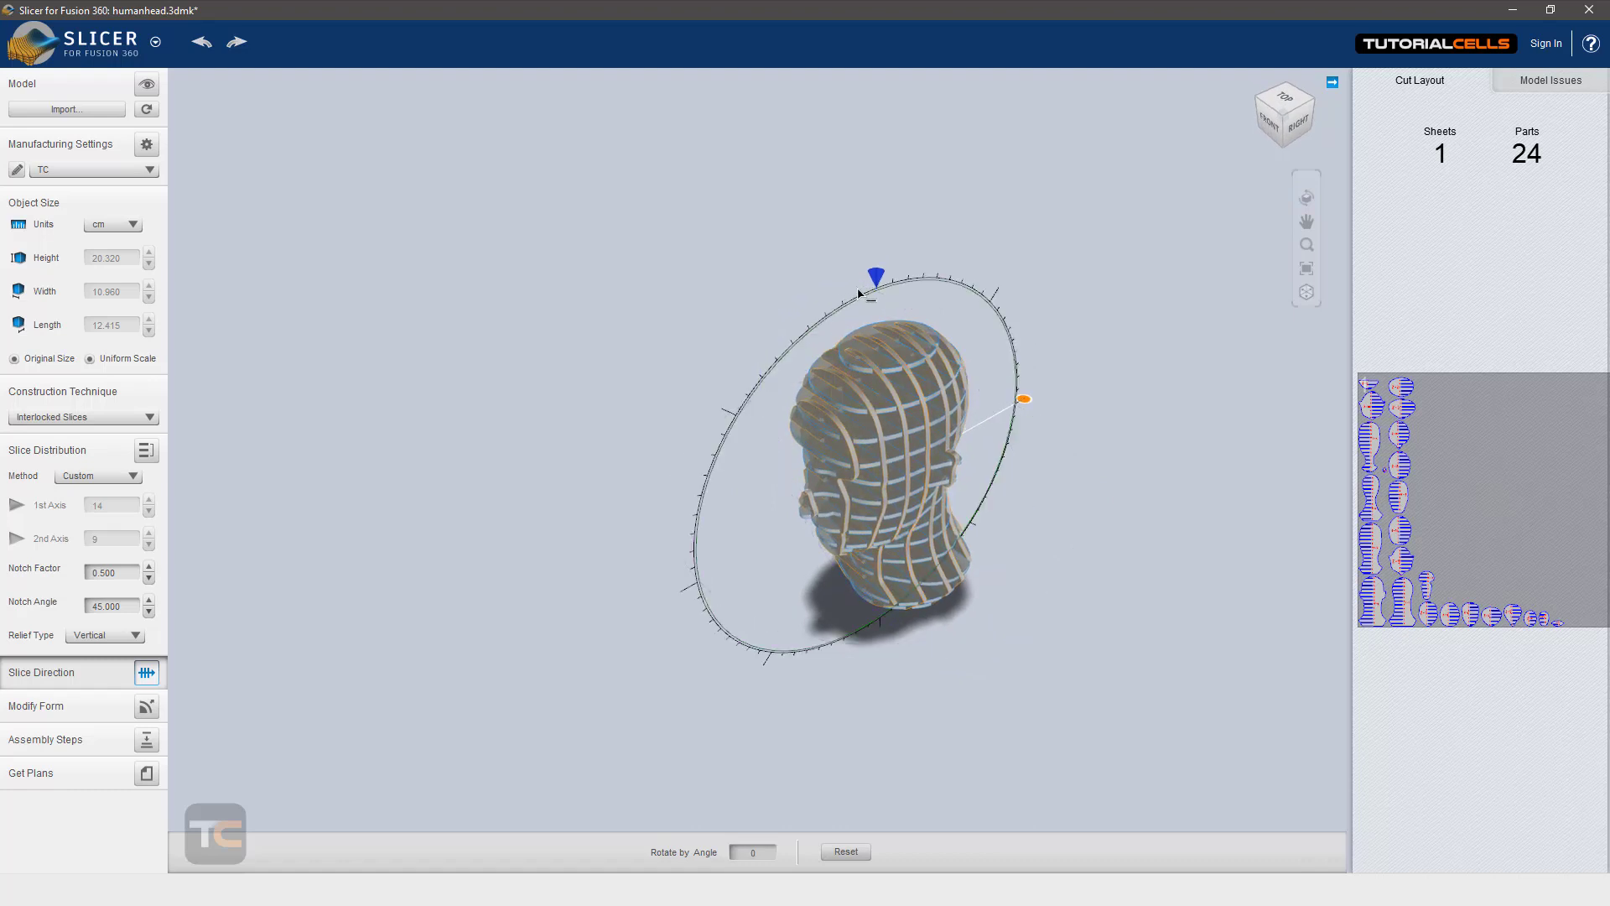
click(901, 410)
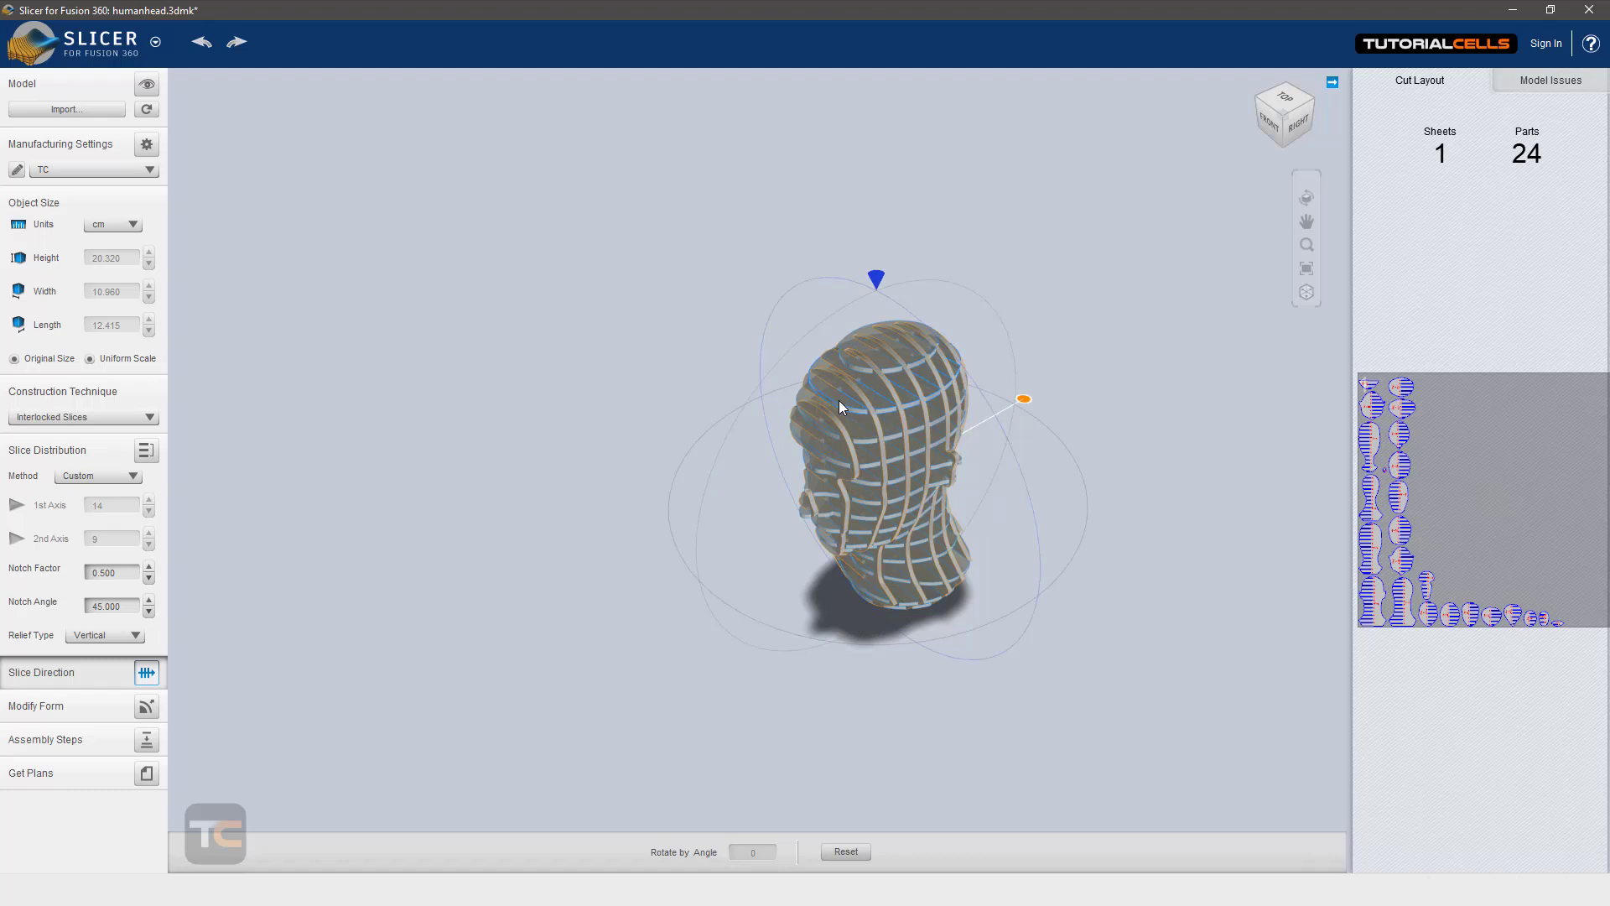
click(142, 453)
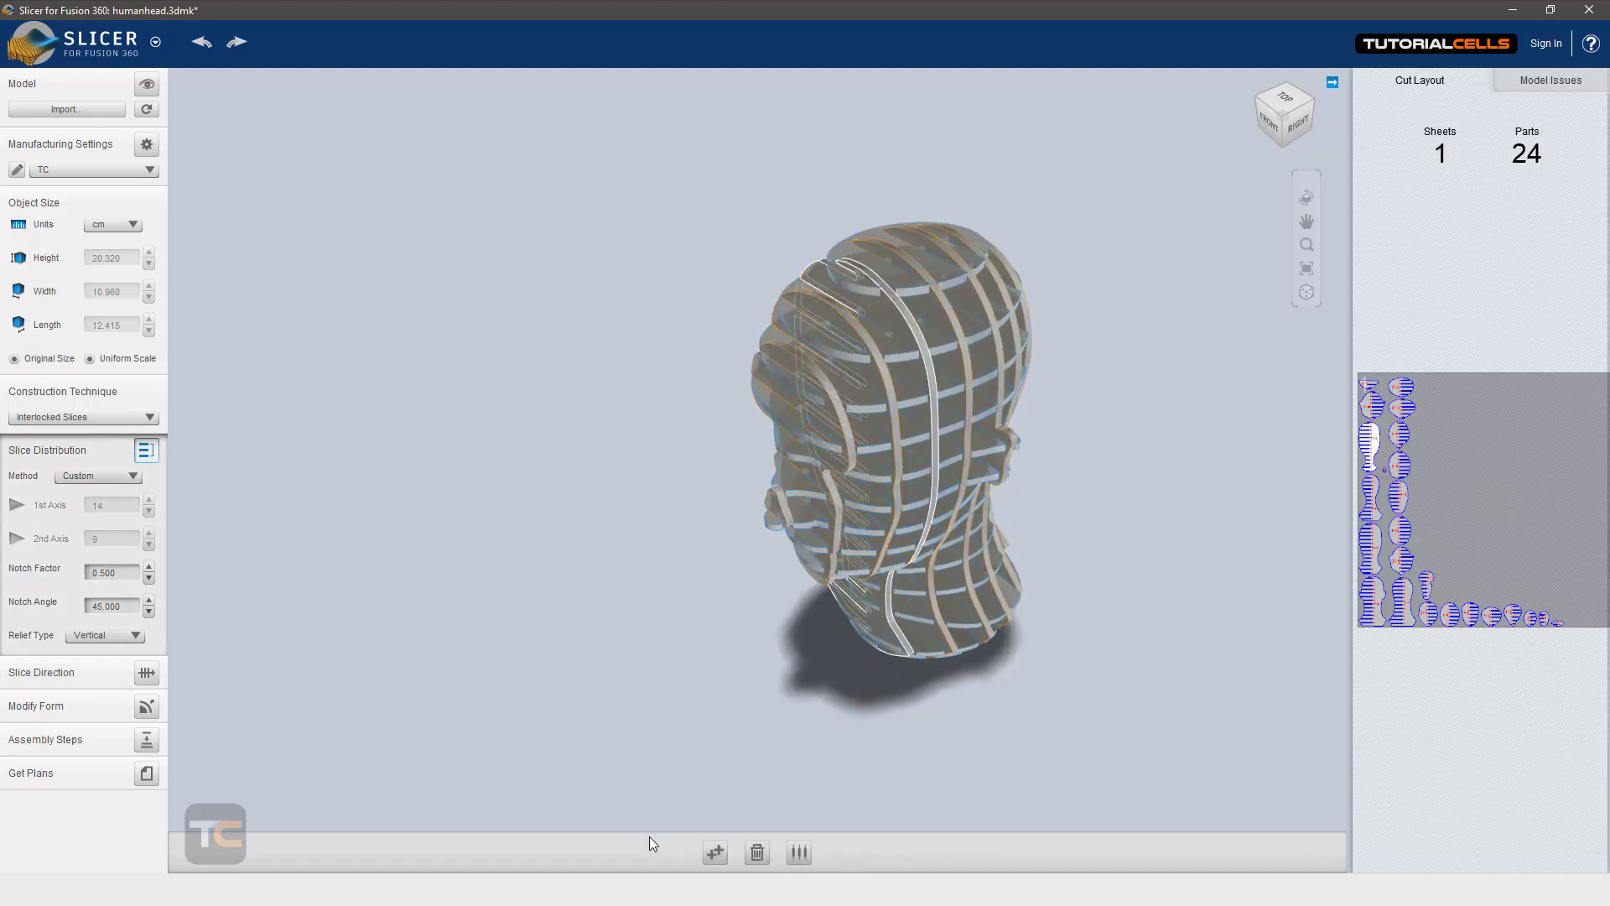
Add a tenth slice on the second axis and redistribute evenly, giving 26 parts
click(715, 852)
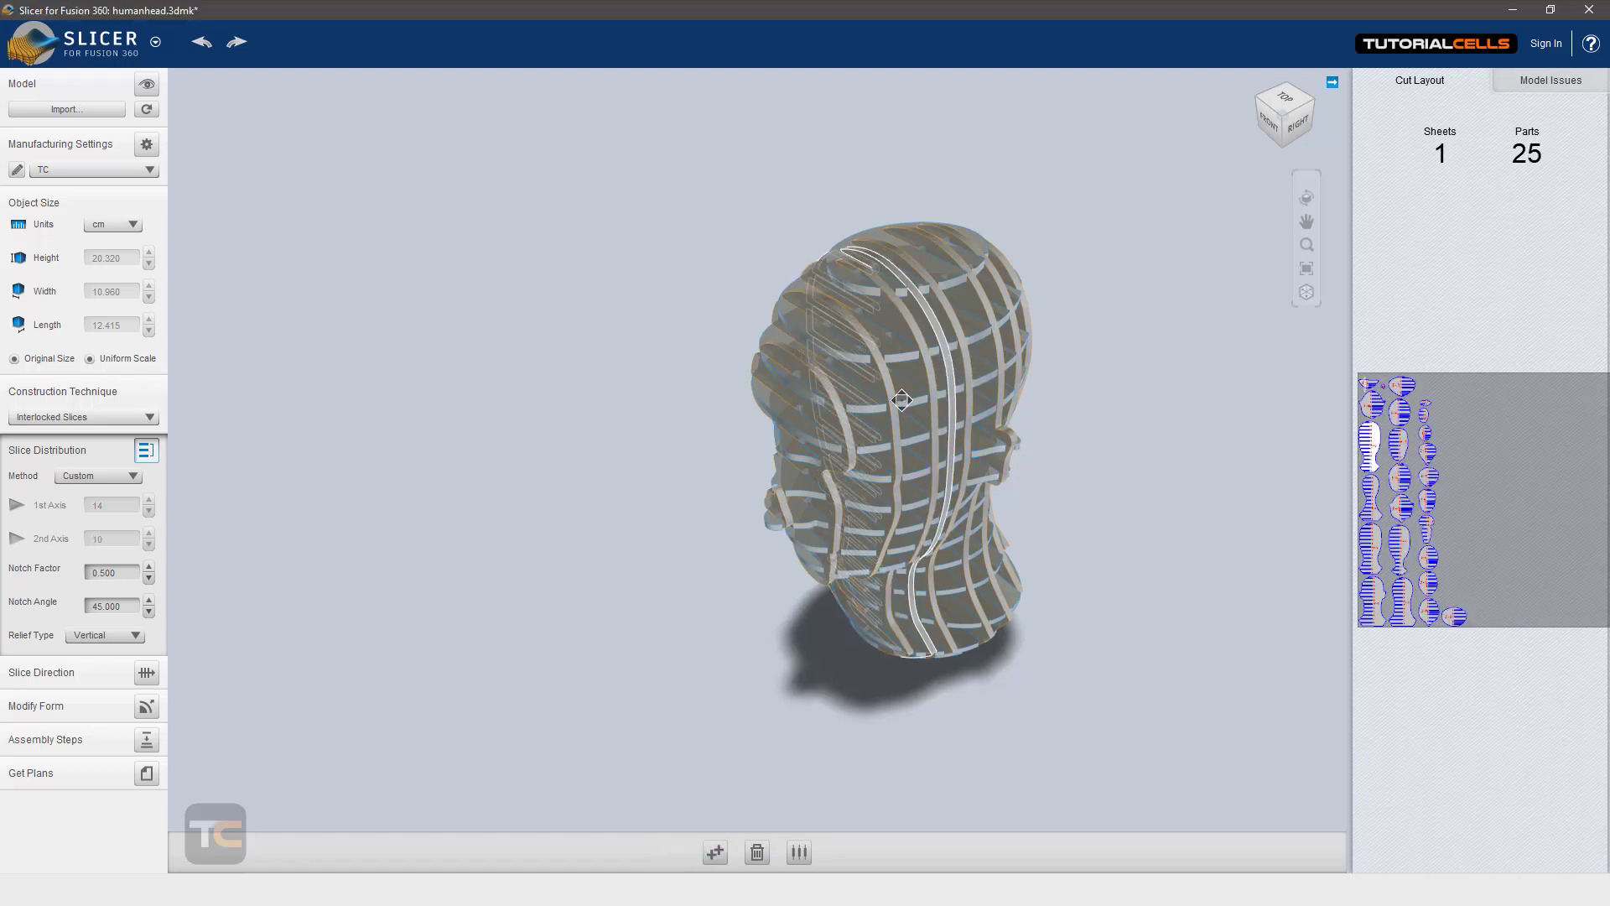
click(759, 852)
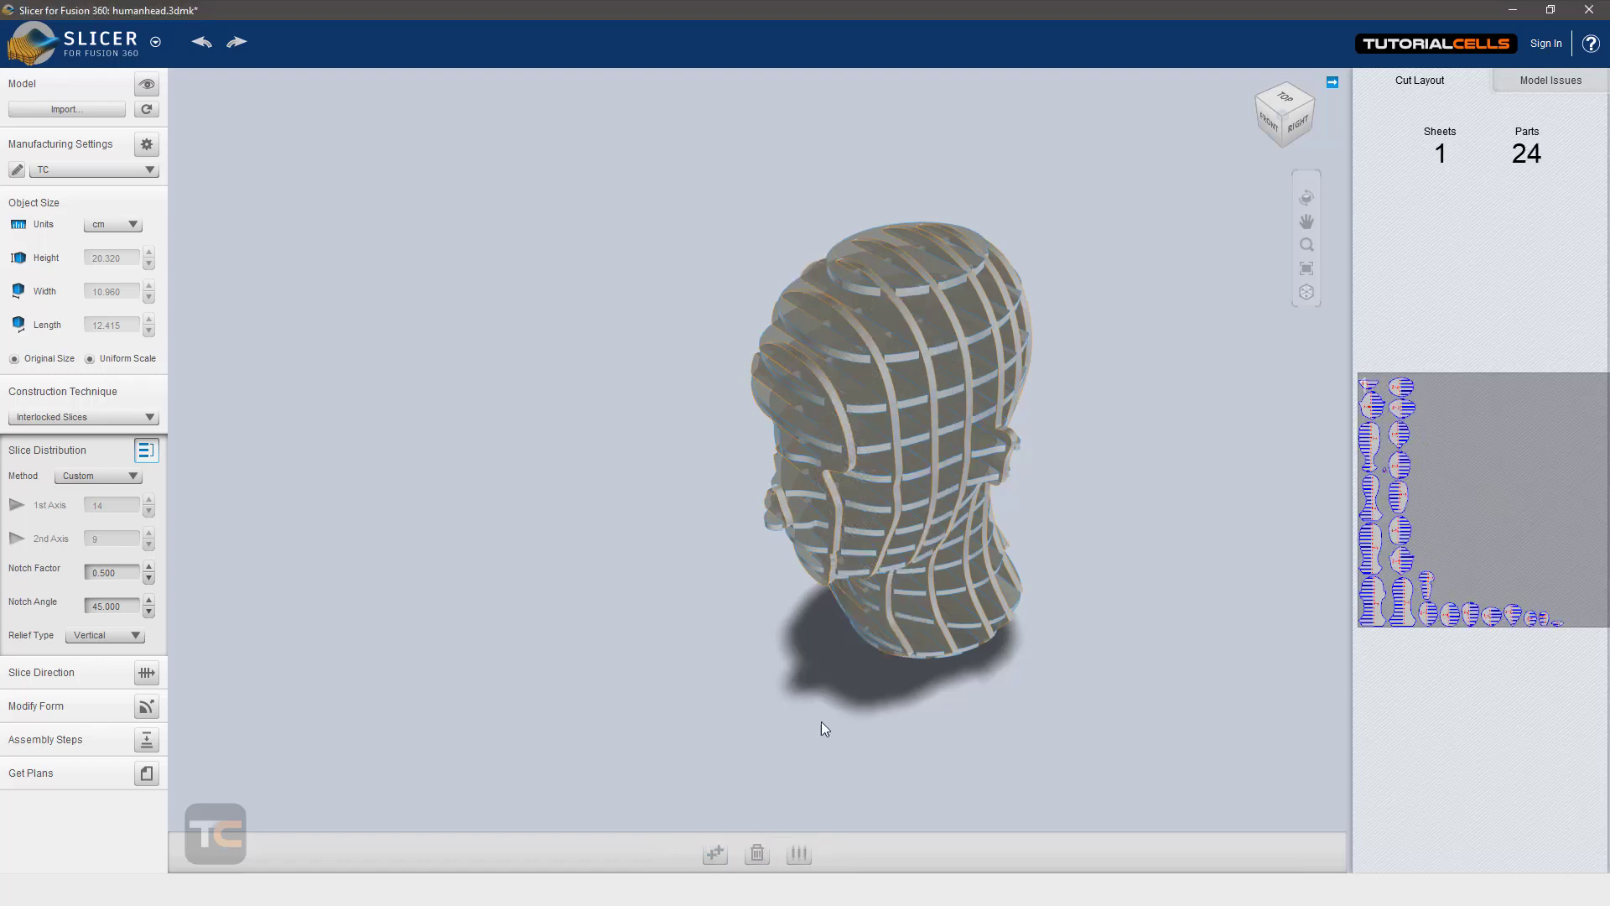
click(894, 429)
click(715, 852)
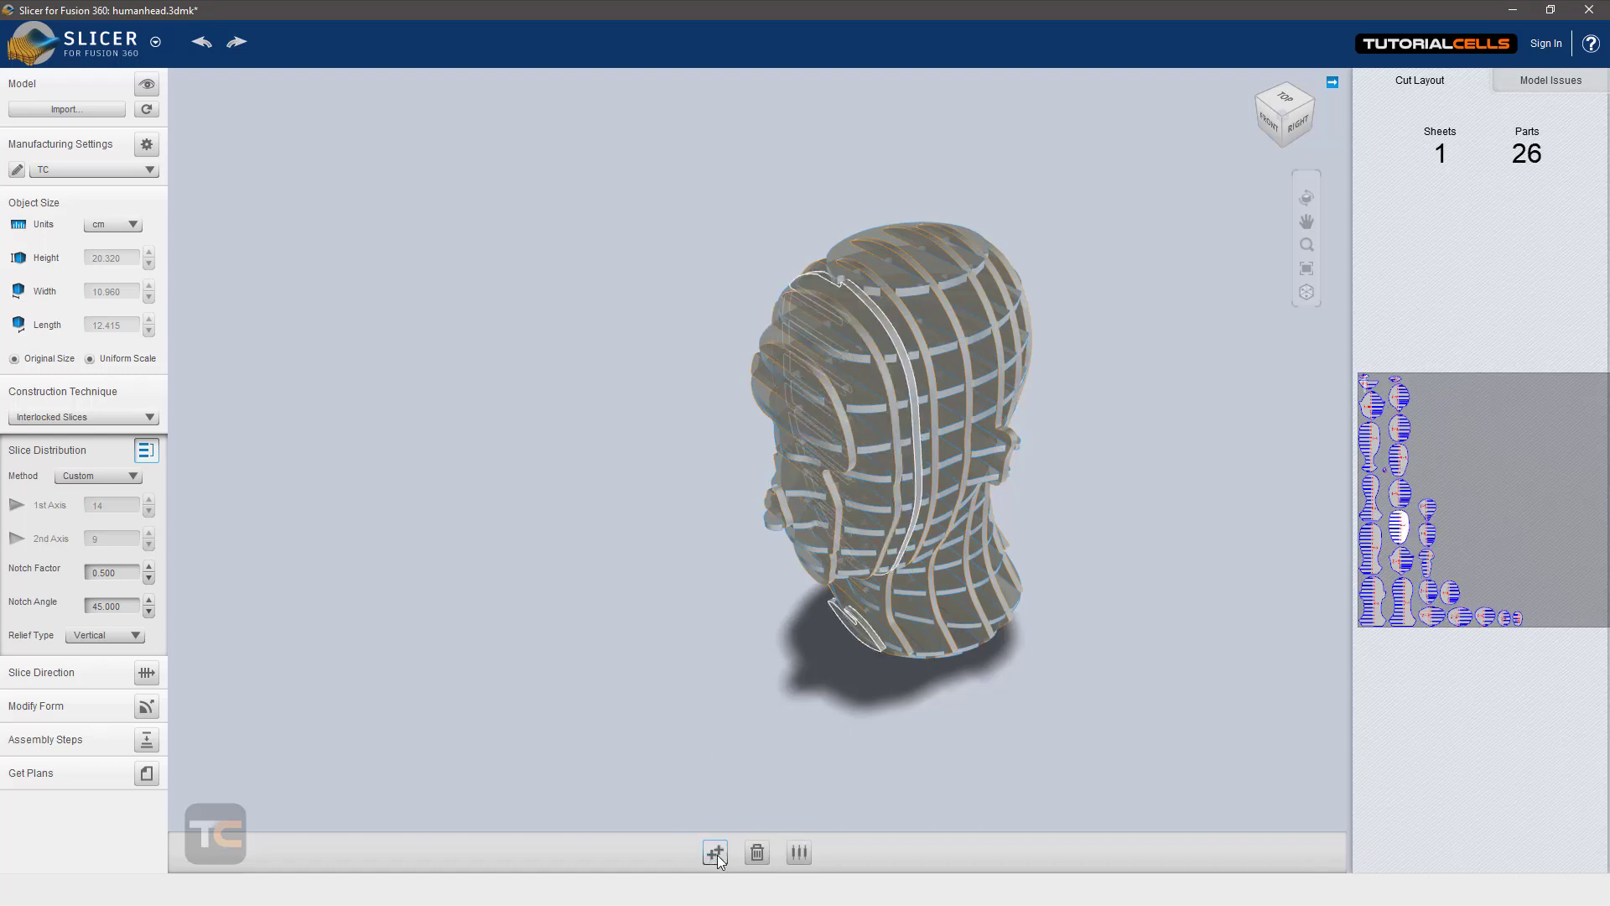
click(798, 853)
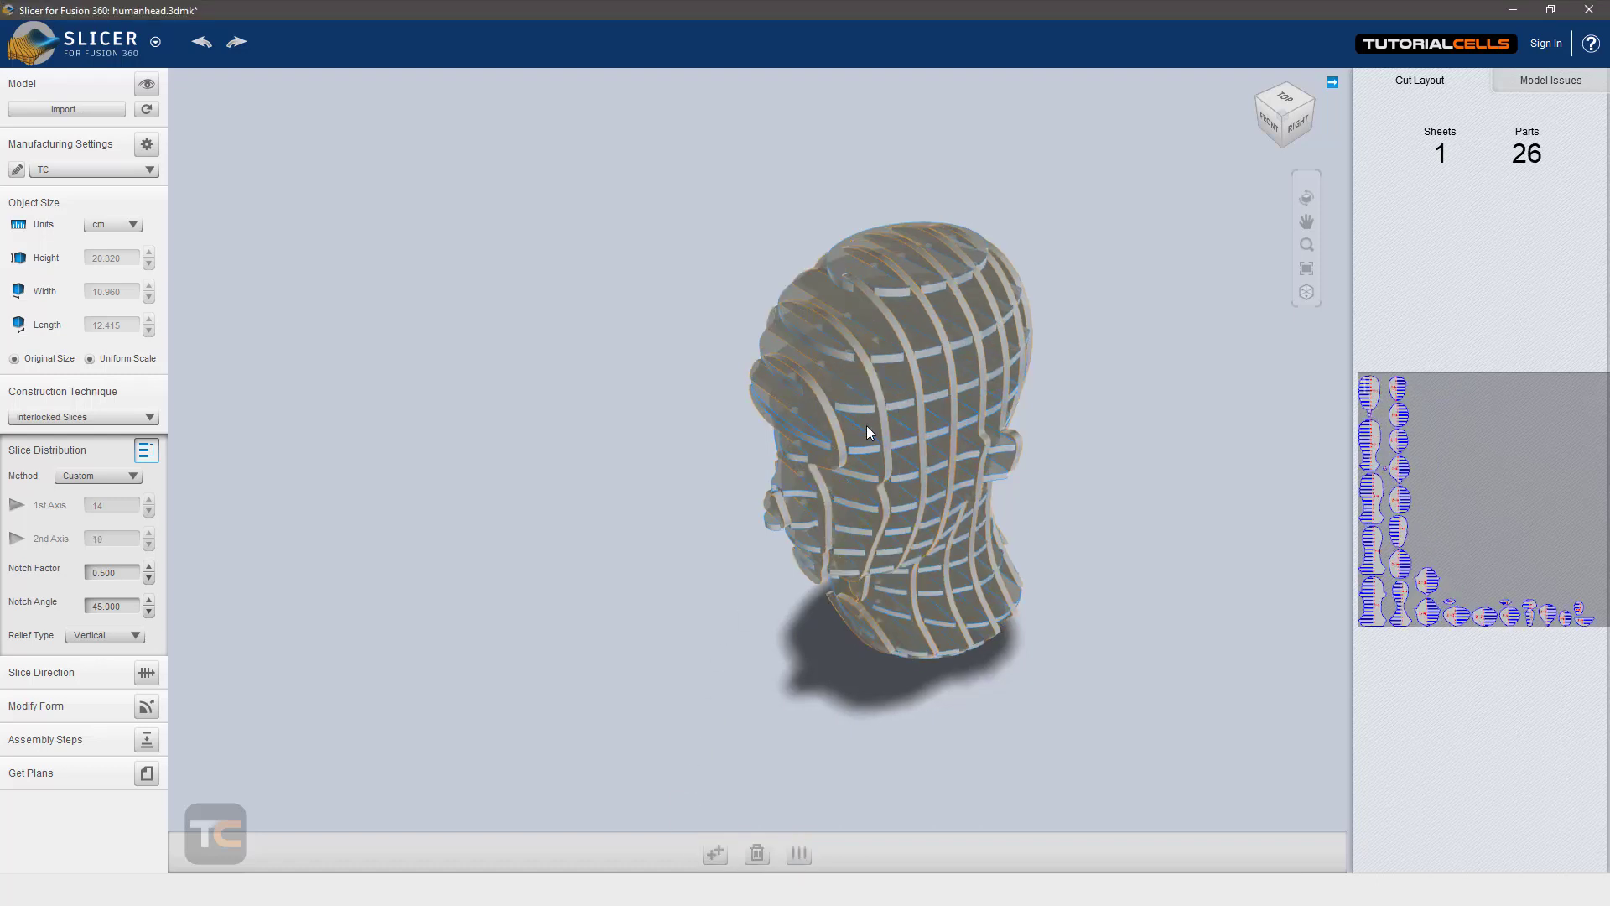
drag(1029, 337, 767, 324)
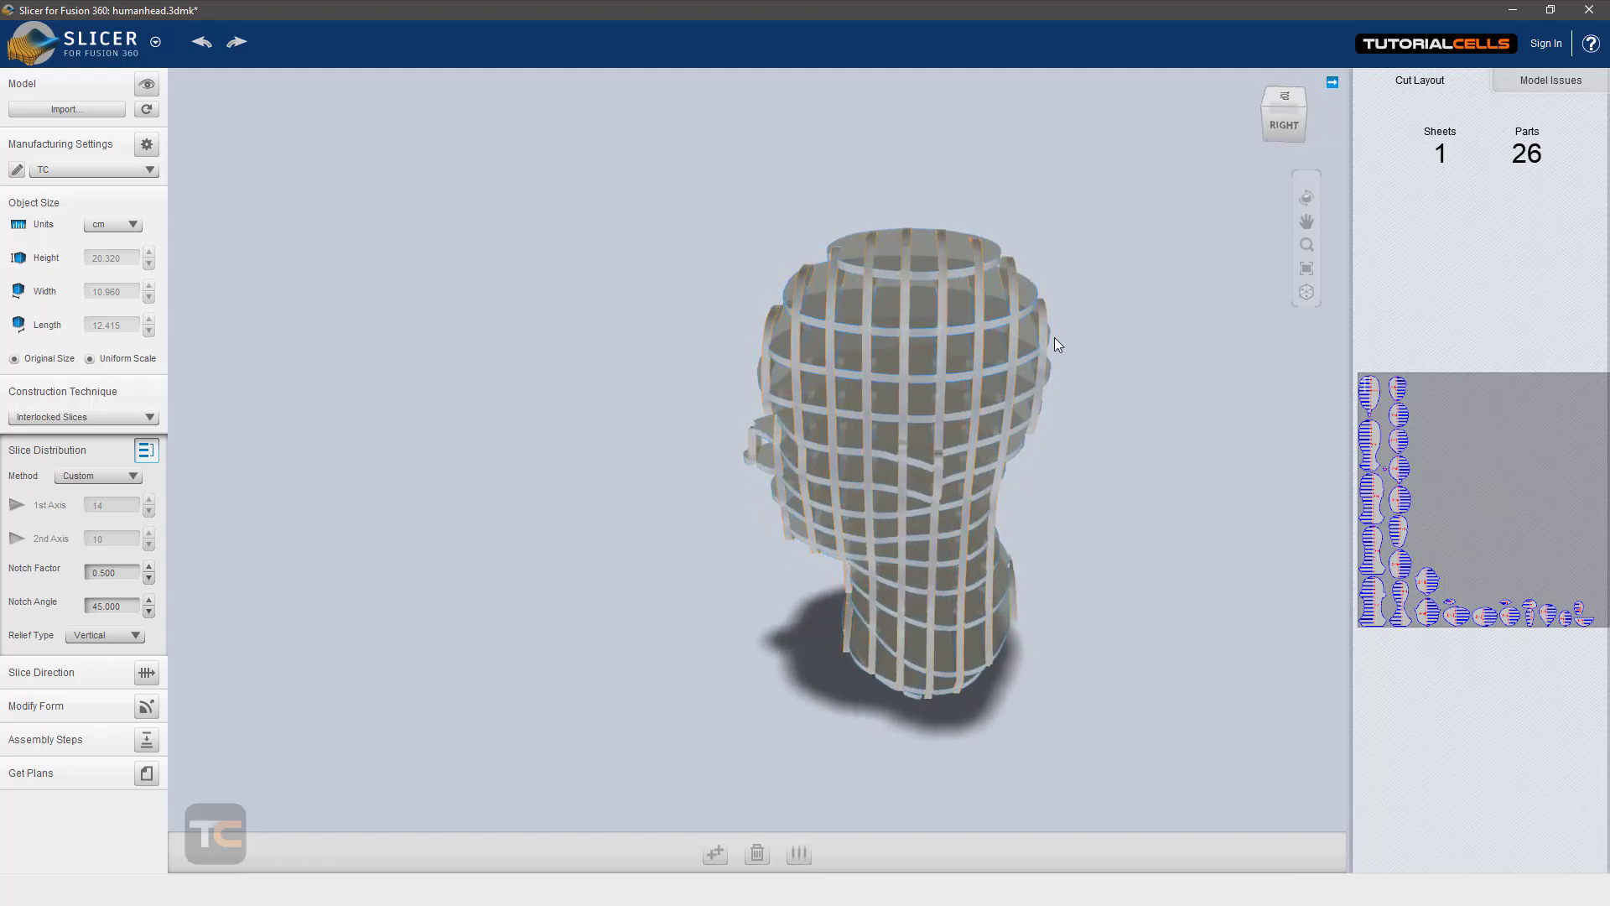
drag(834, 409, 974, 404)
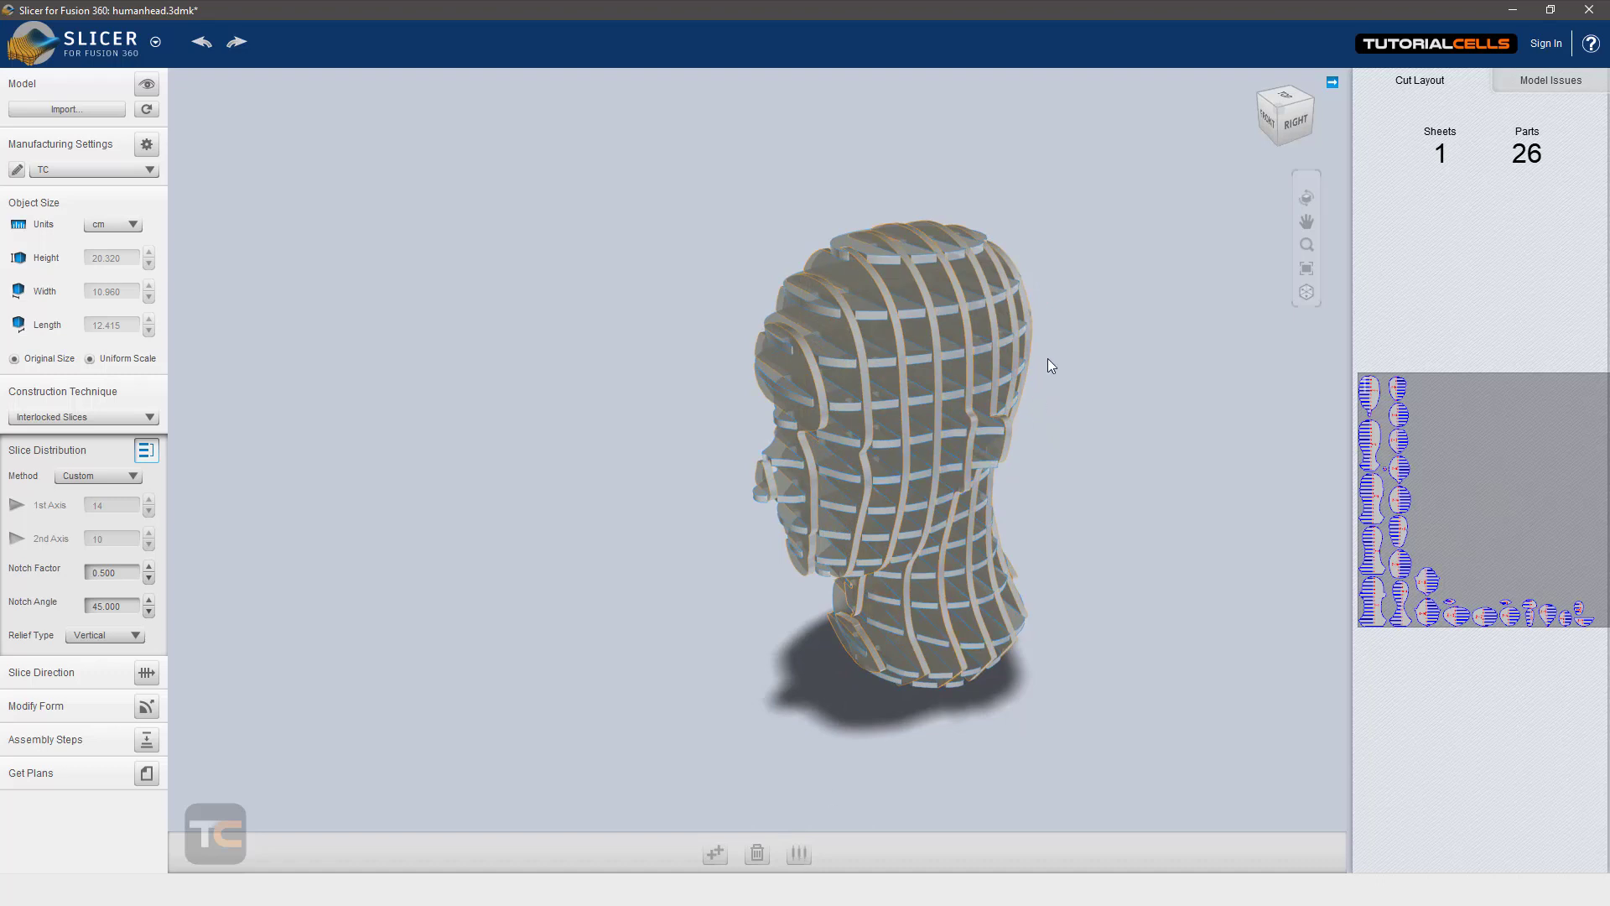
Experiment with tilting the slice direction by 10°, -10° and 5° using the rotation rings
click(88, 677)
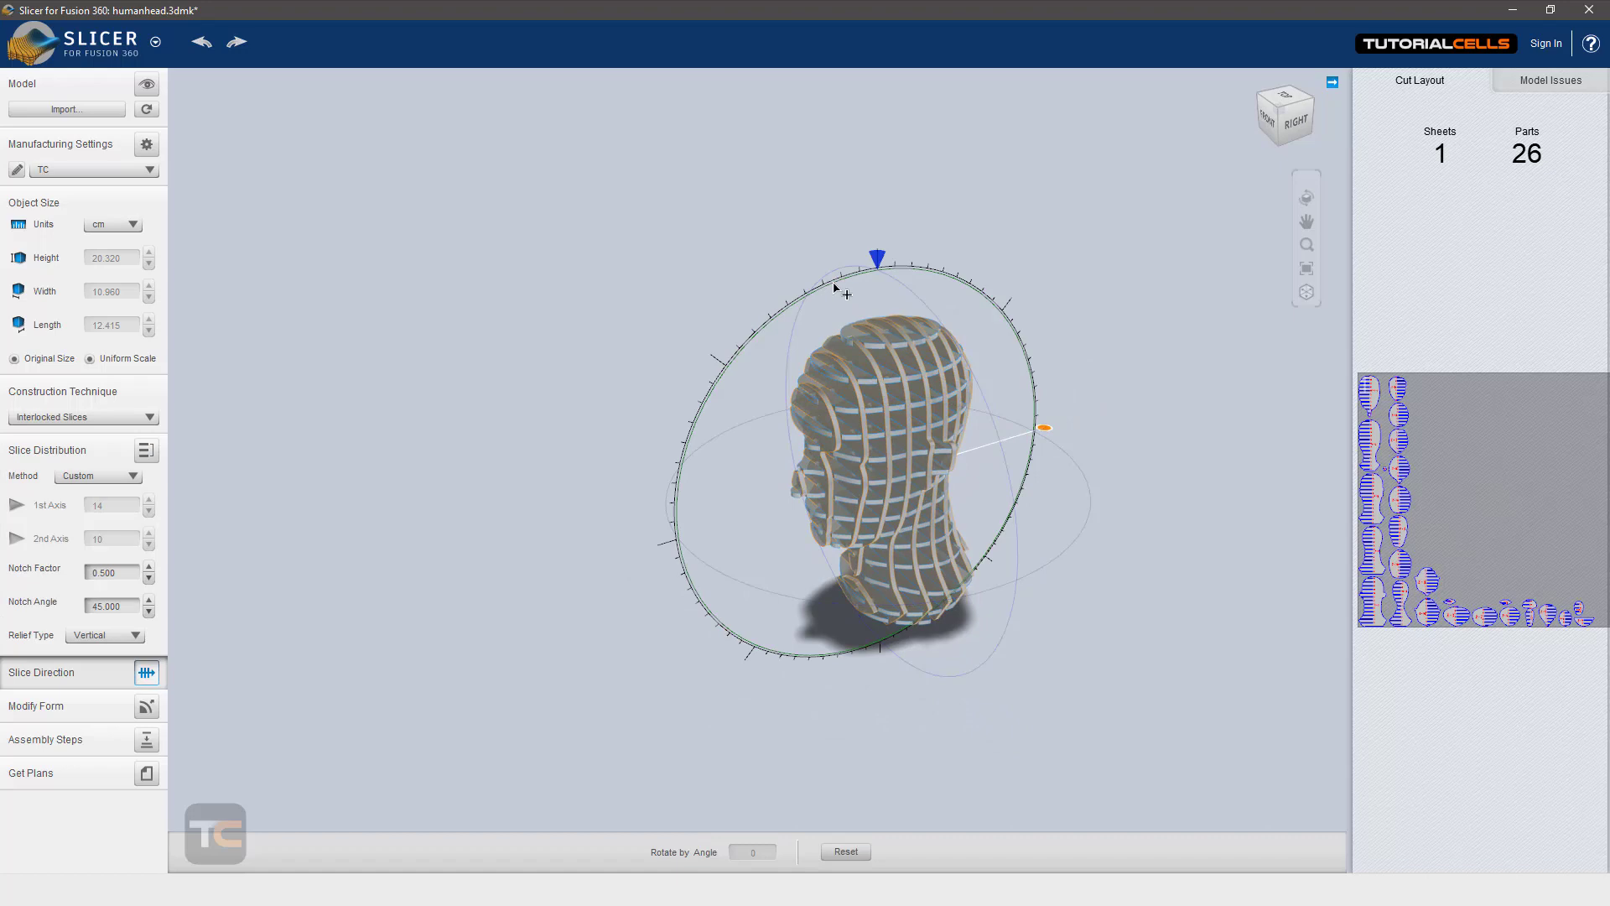
drag(877, 261, 713, 373)
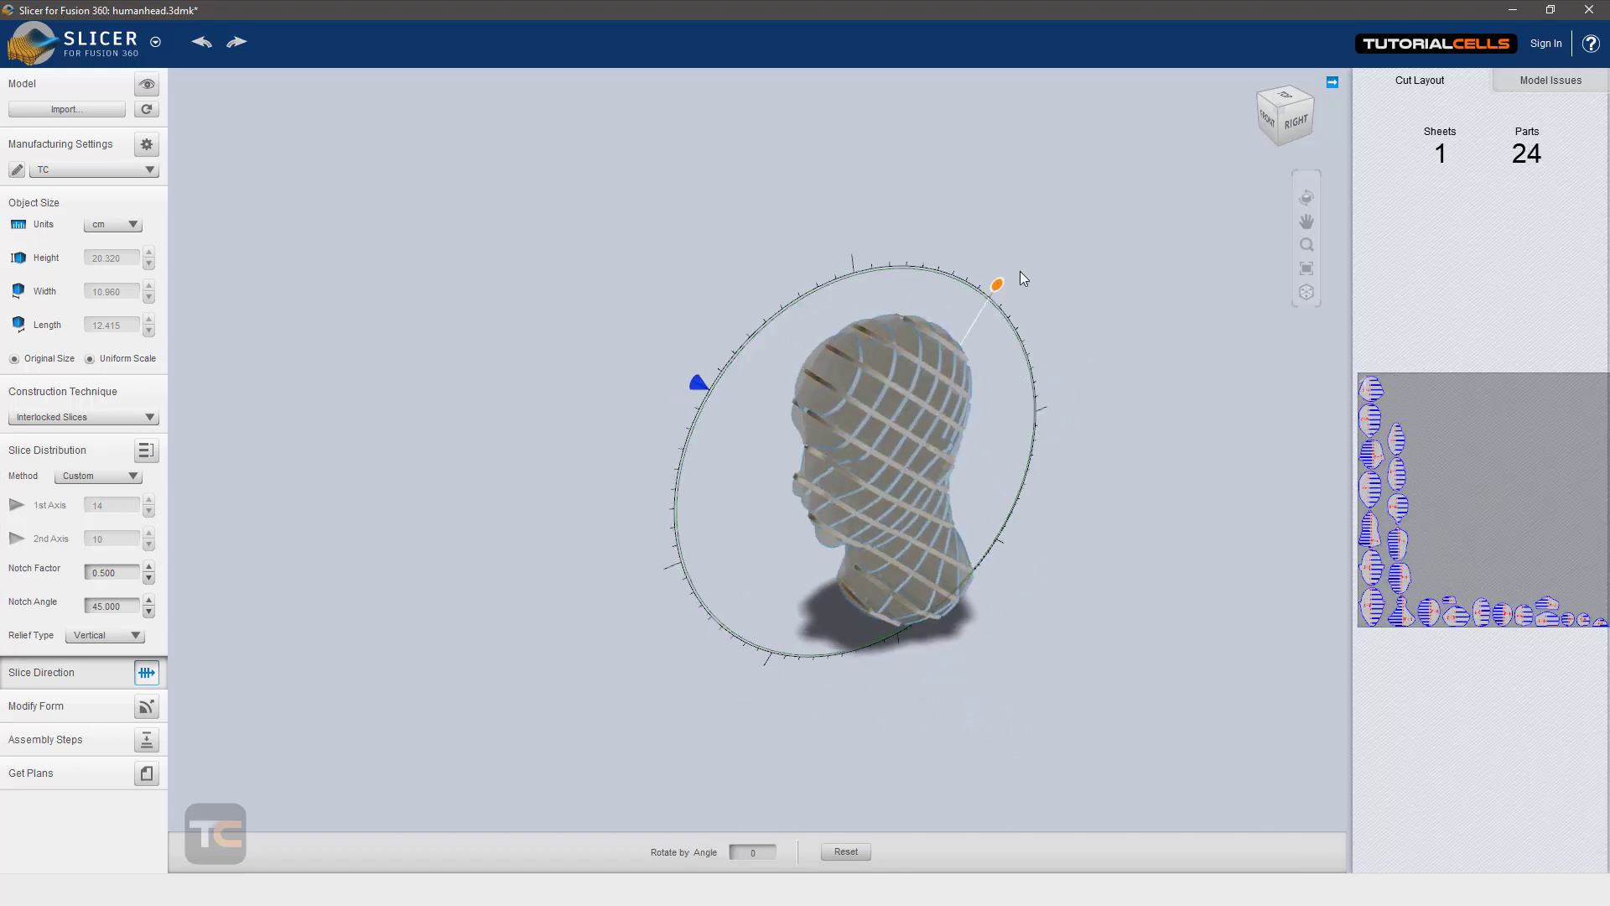
click(1002, 287)
drag(1002, 286, 1045, 418)
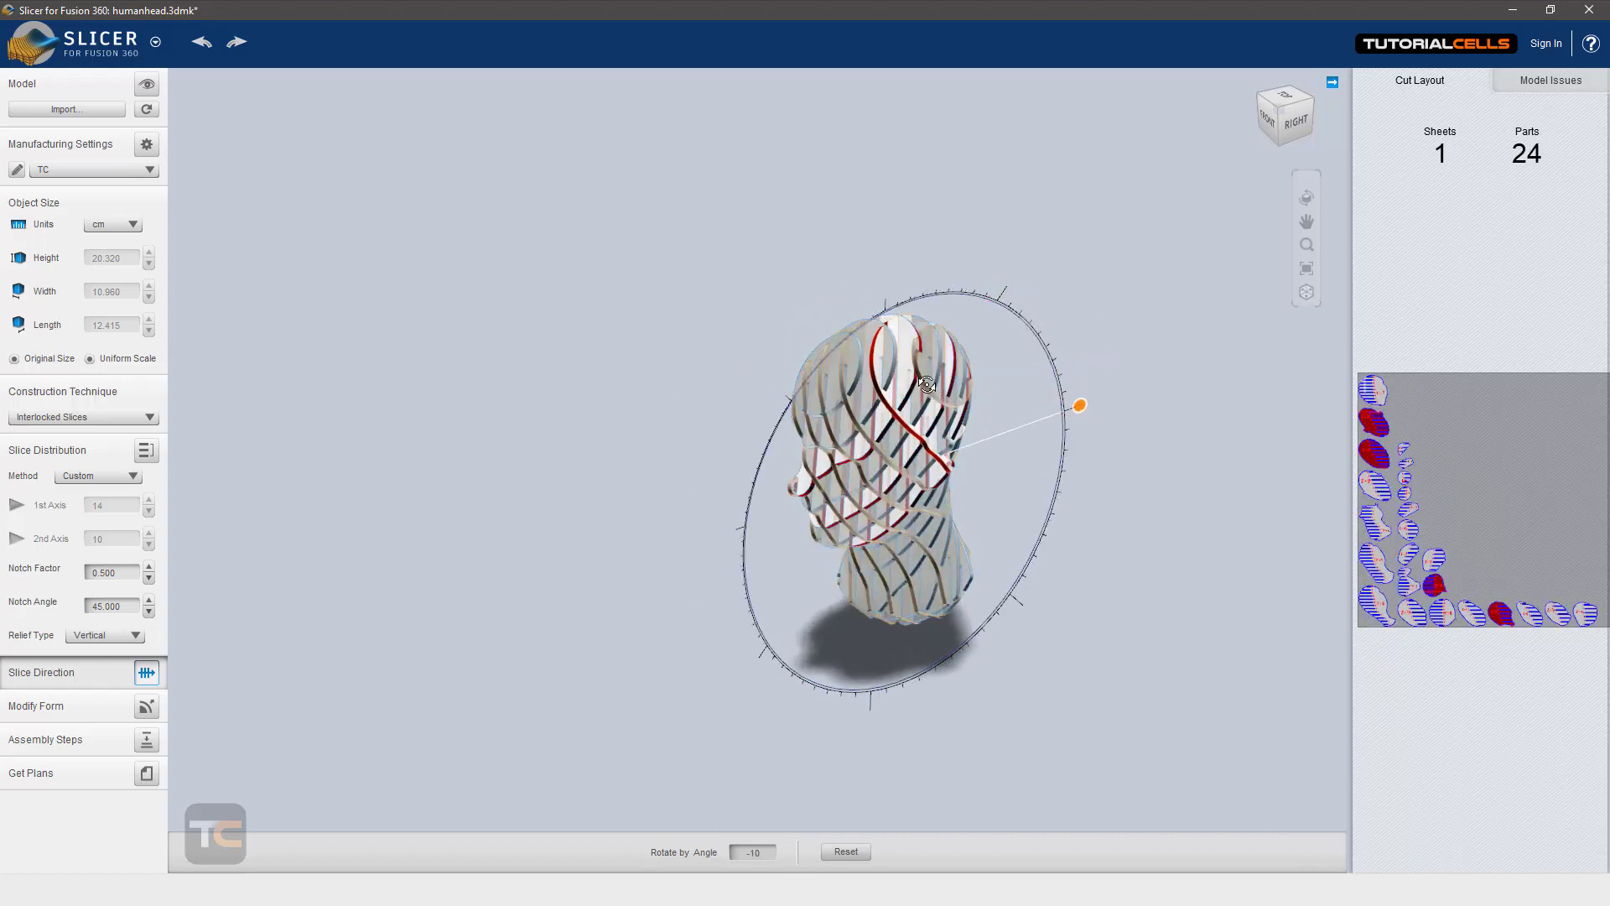
right_drag(1044, 418, 1087, 389)
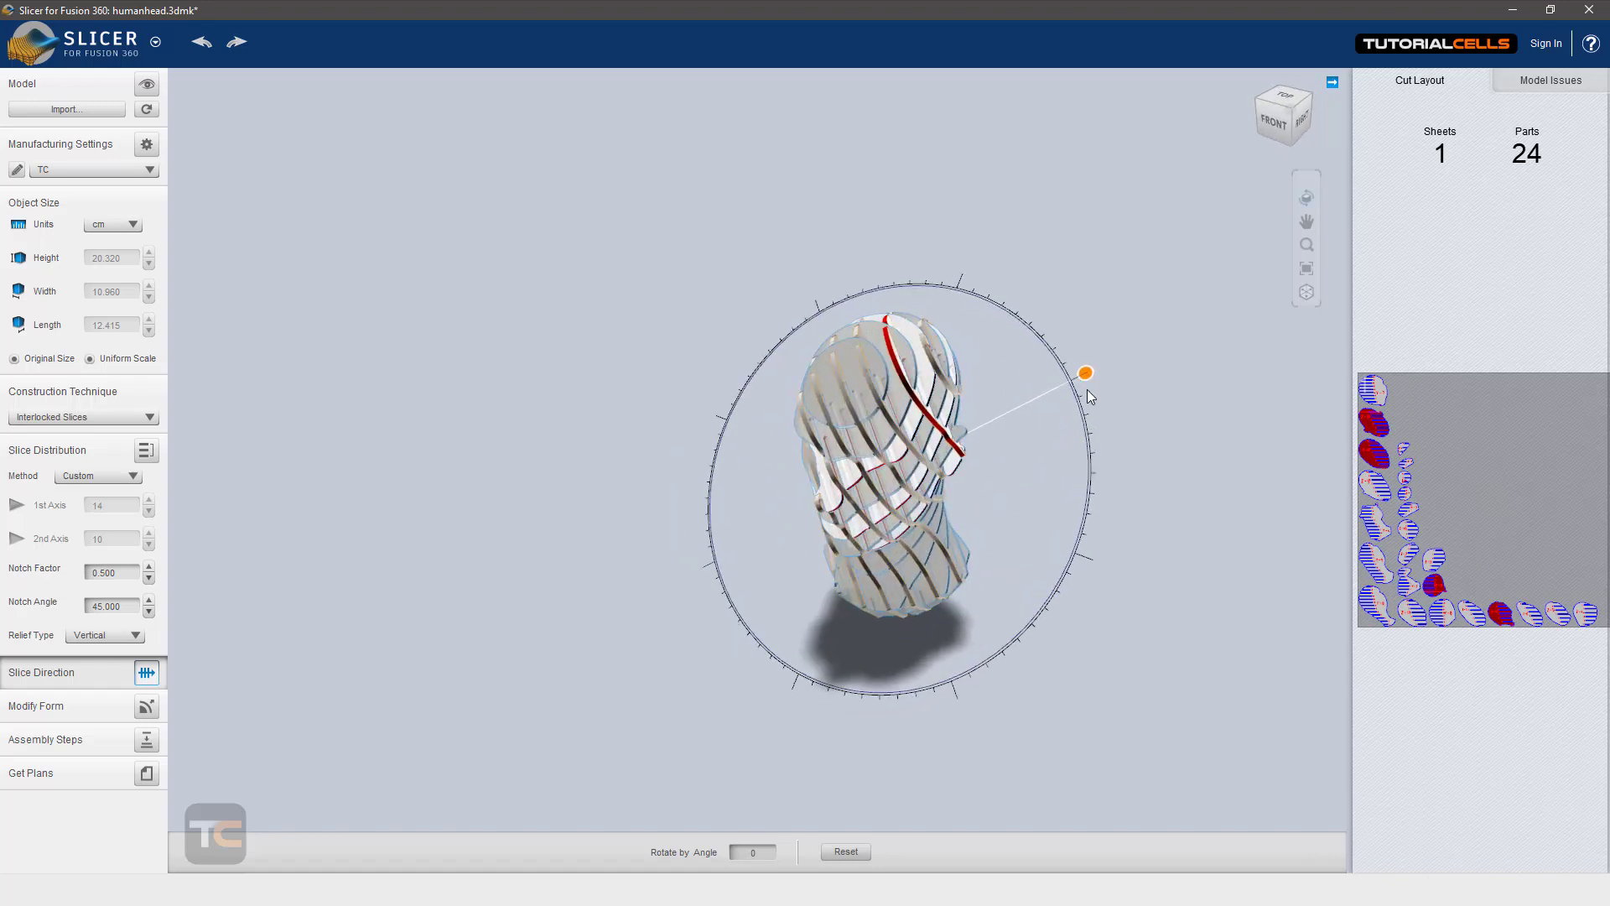
drag(1085, 372, 975, 278)
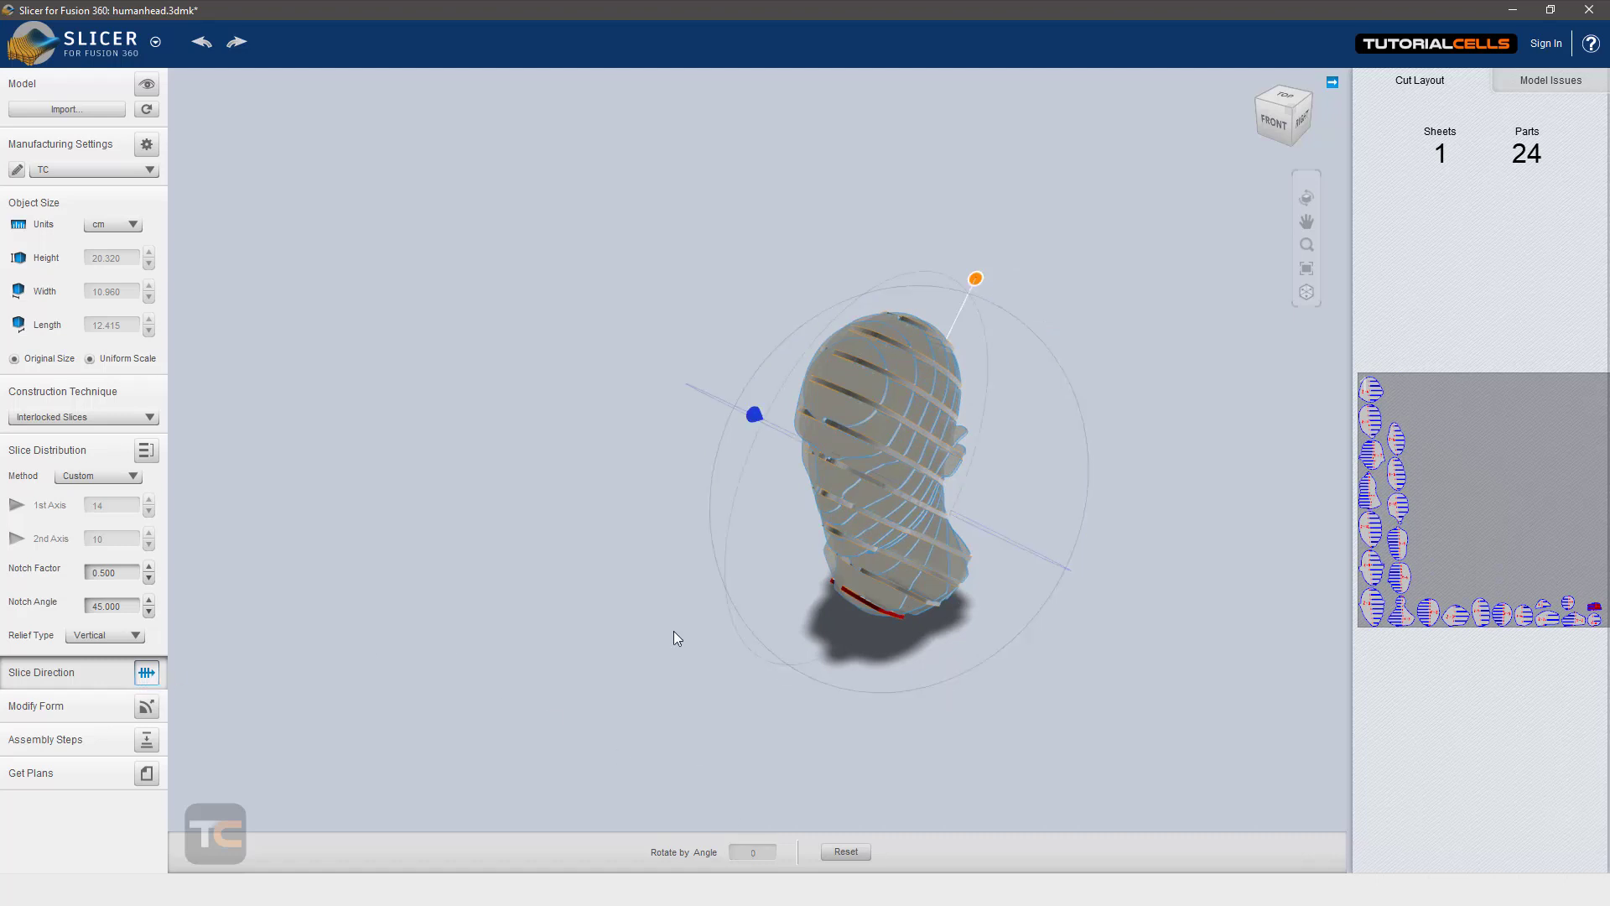
right_drag(693, 514, 693, 424)
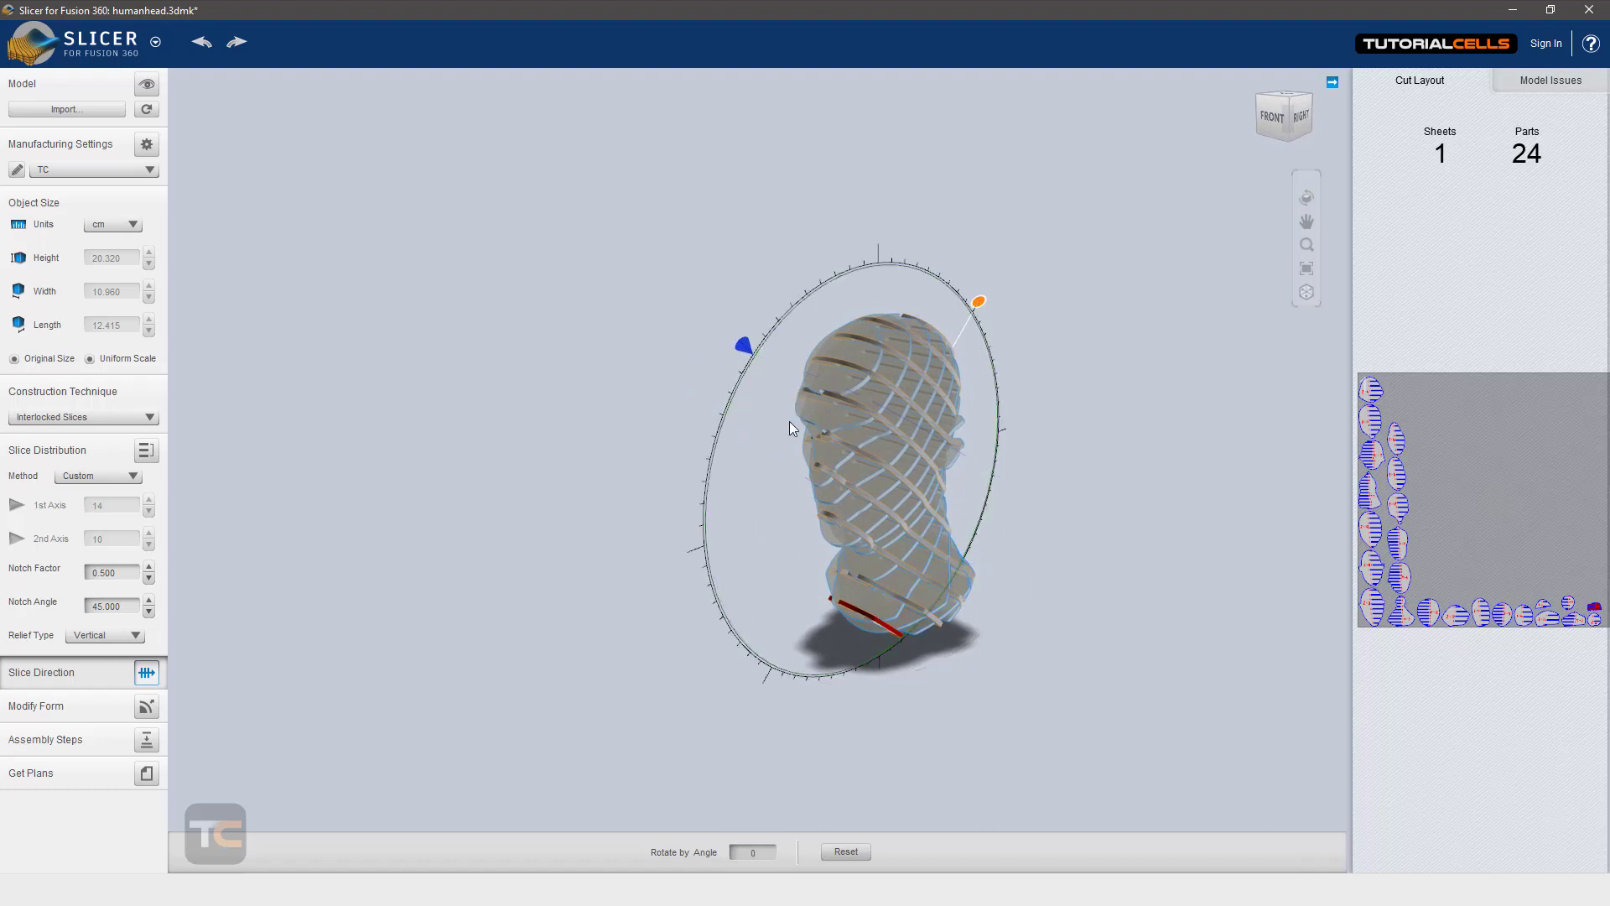
right_drag(790, 428, 894, 453)
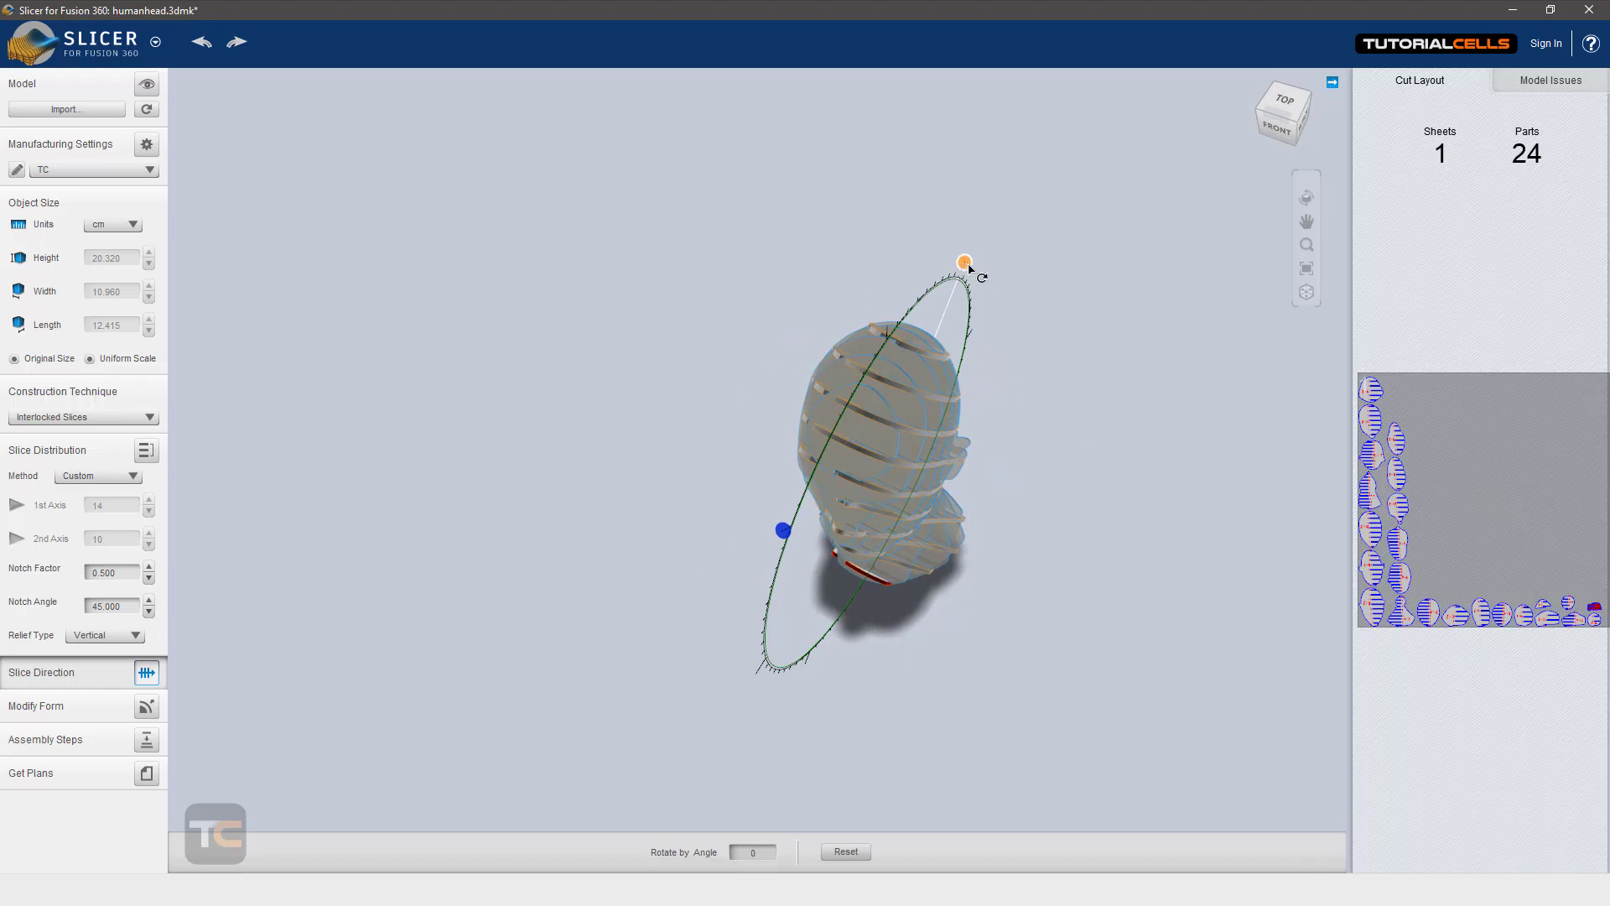
drag(967, 265, 1065, 367)
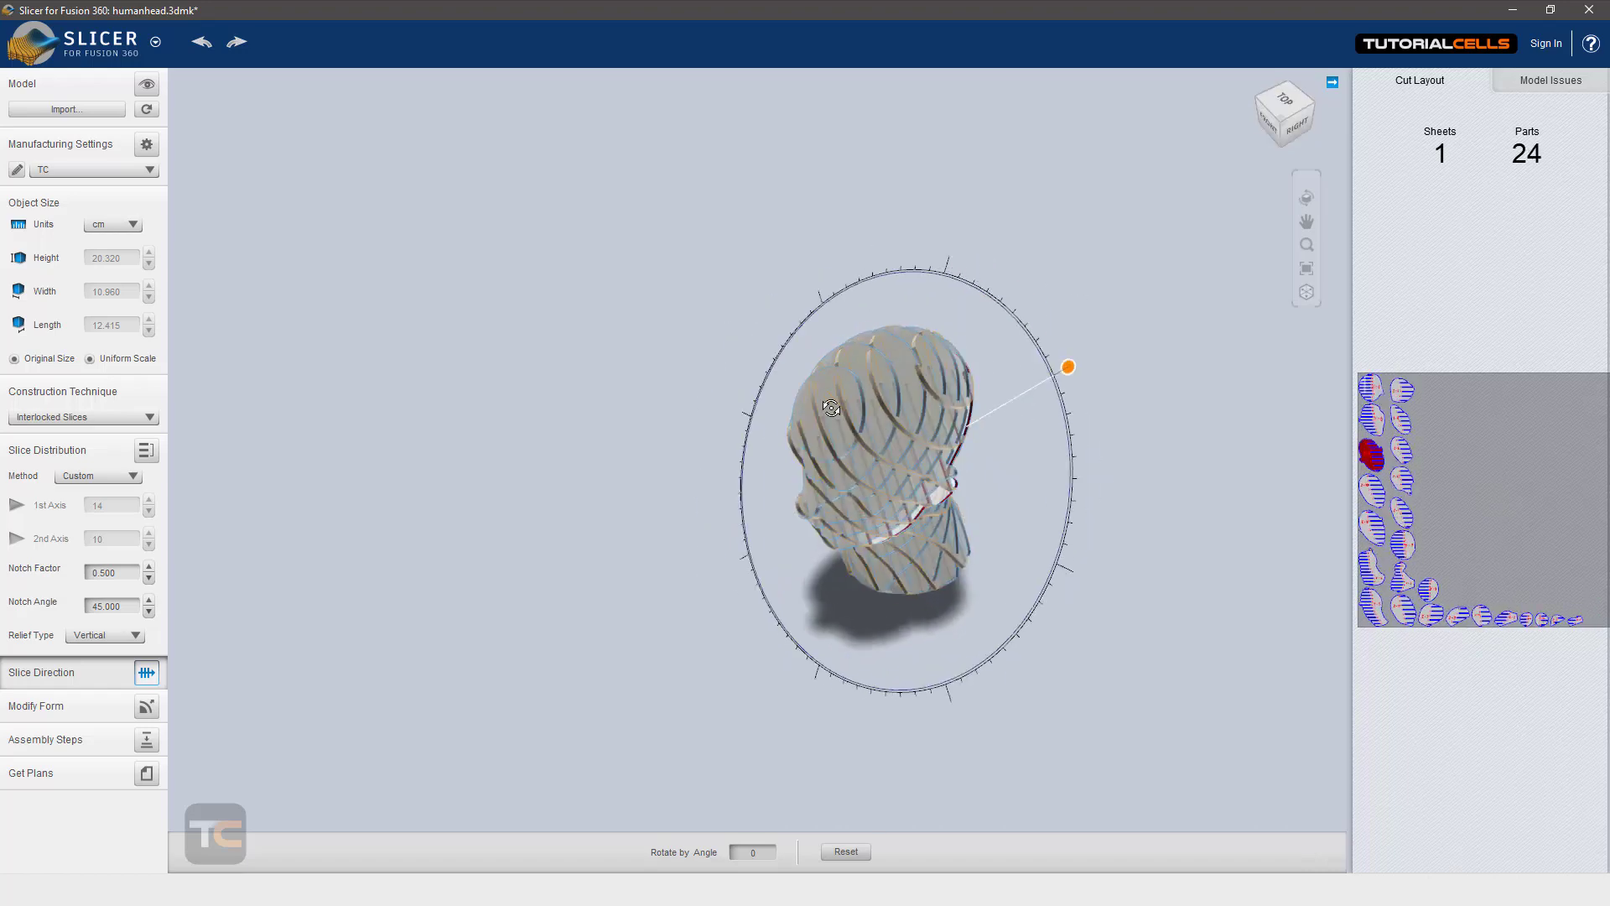
right_drag(831, 408, 970, 388)
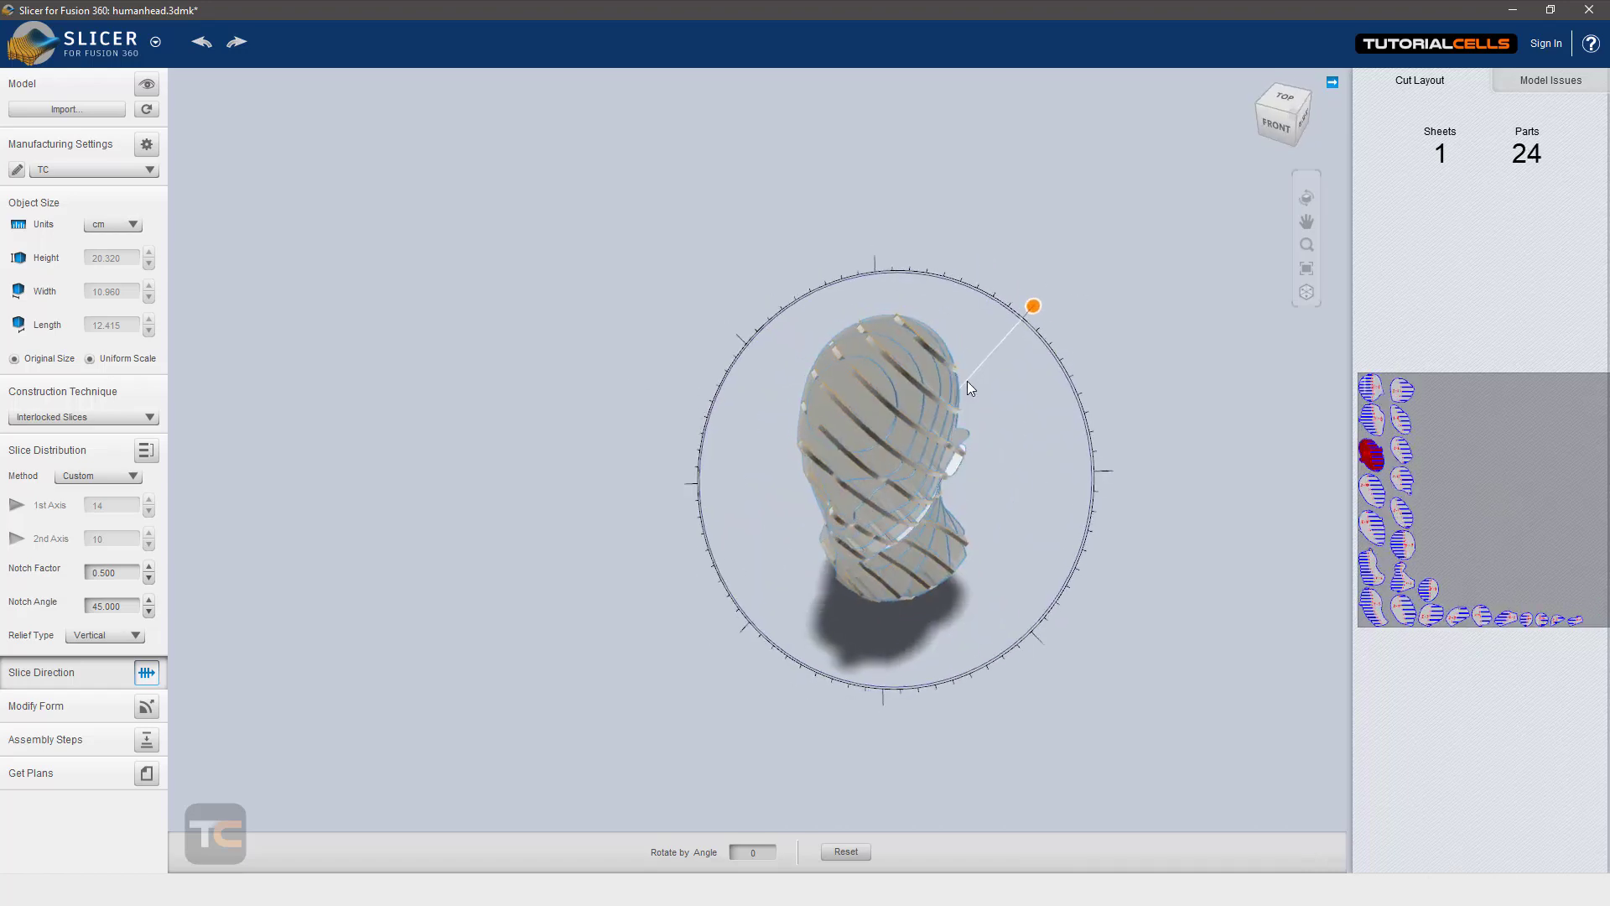
Reset the slice direction to its default
click(844, 845)
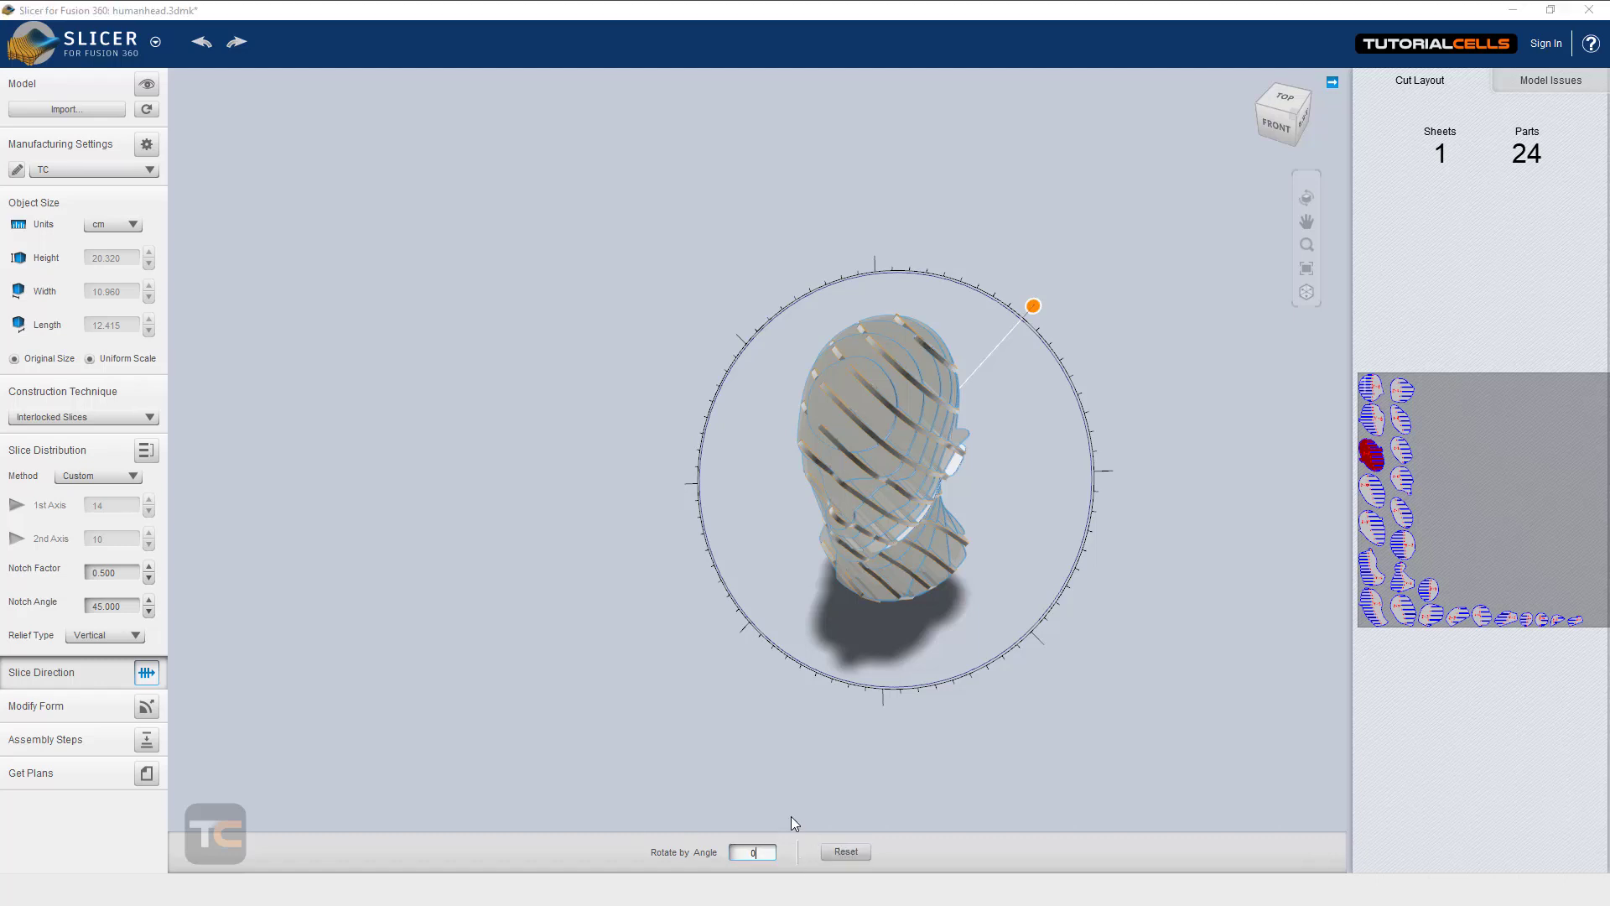
click(842, 852)
shift+middle_drag(894, 477, 842, 351)
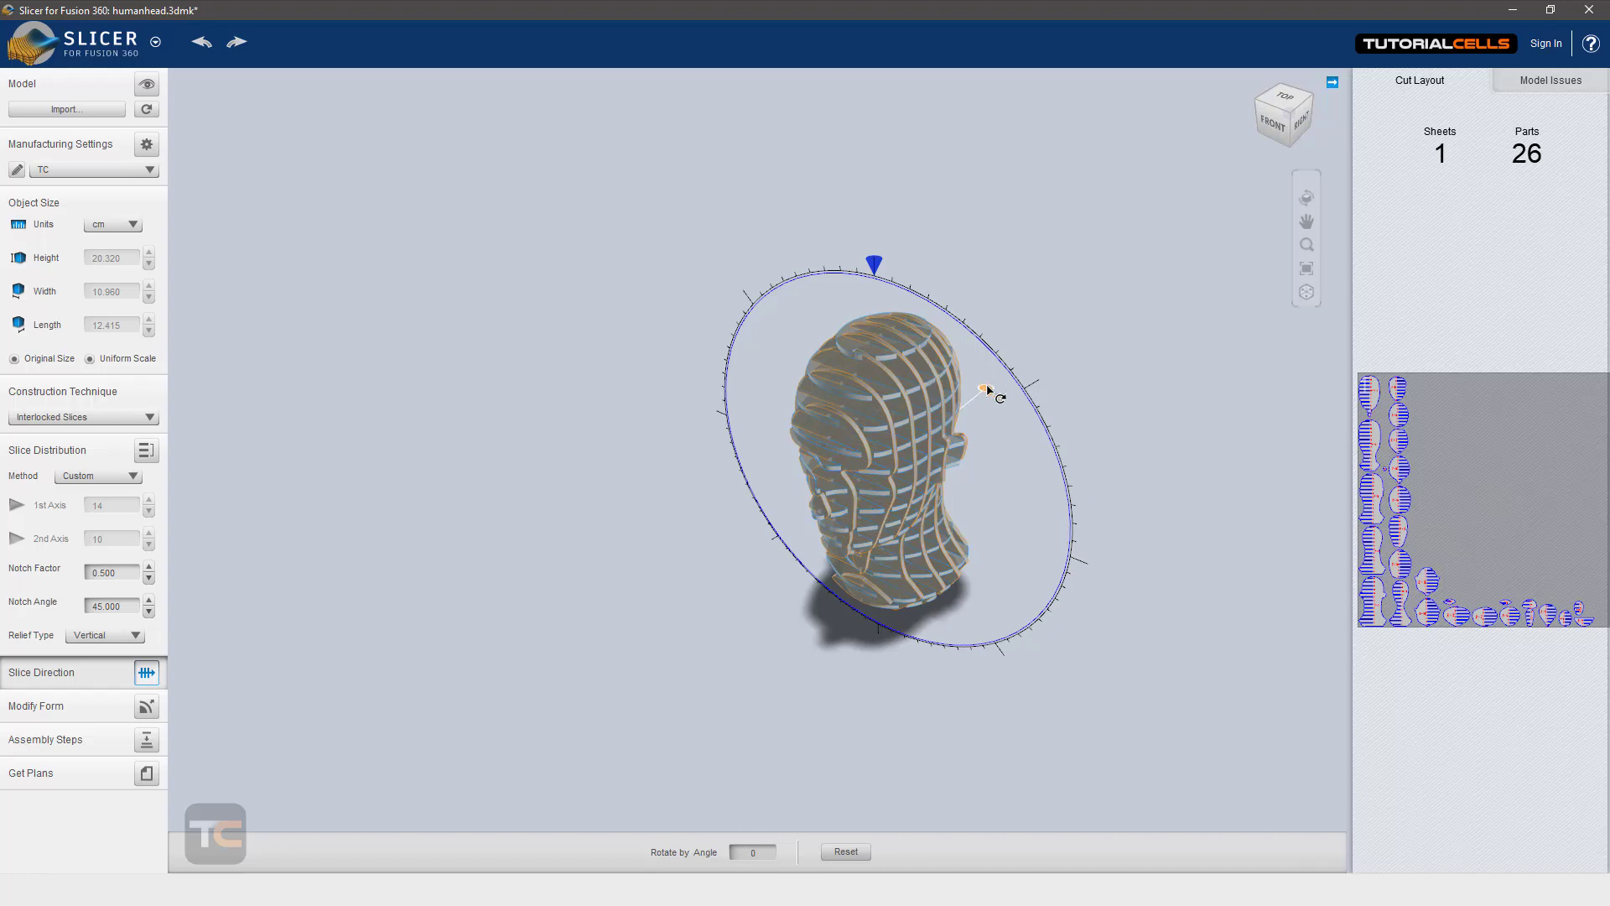
Rotate the slices -45° about the vertical axis, re-cutting the head into 29 parts
drag(986, 389, 1058, 455)
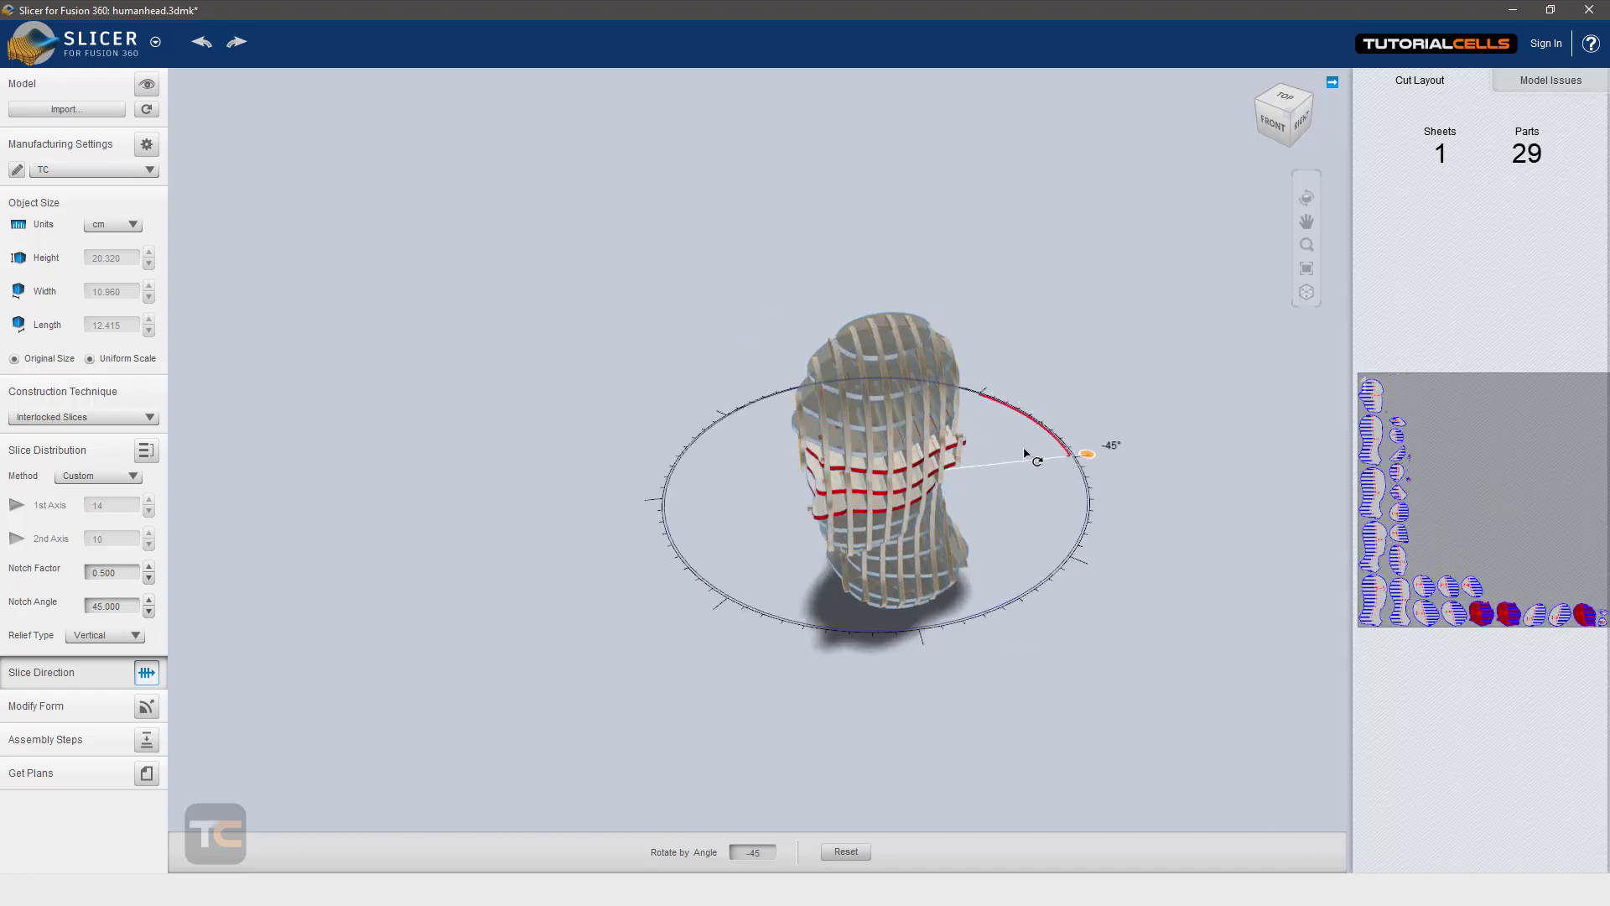
mouse_move(1003, 503)
right_down()
mouse_move(638, 495)
mouse_move(1003, 513)
right_up()
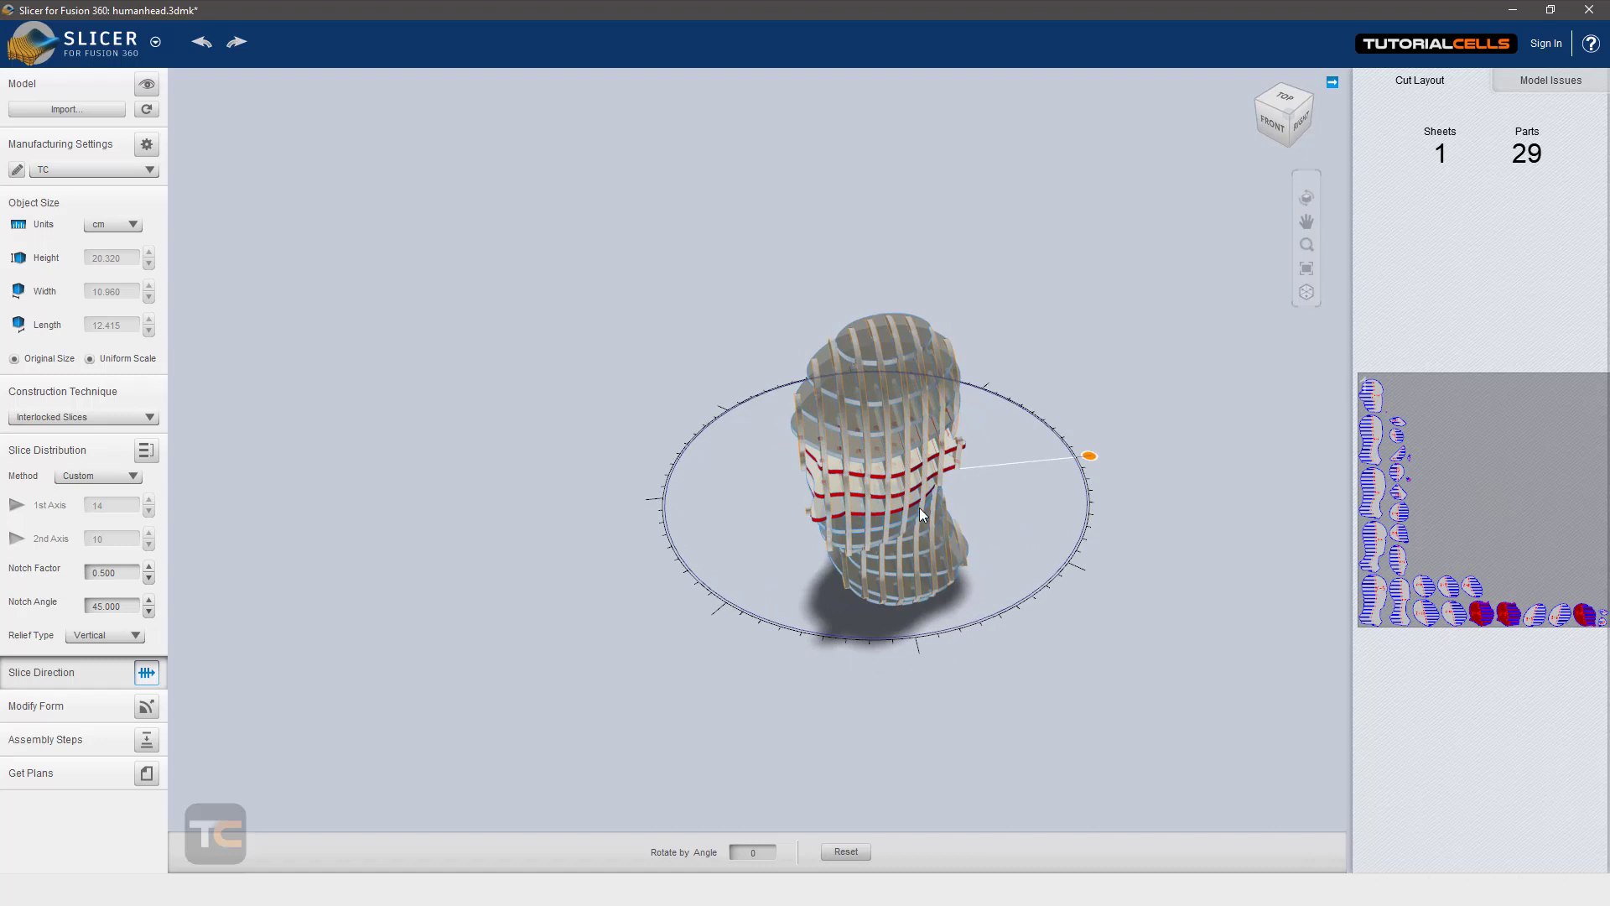
scroll(880, 459, up, 5)
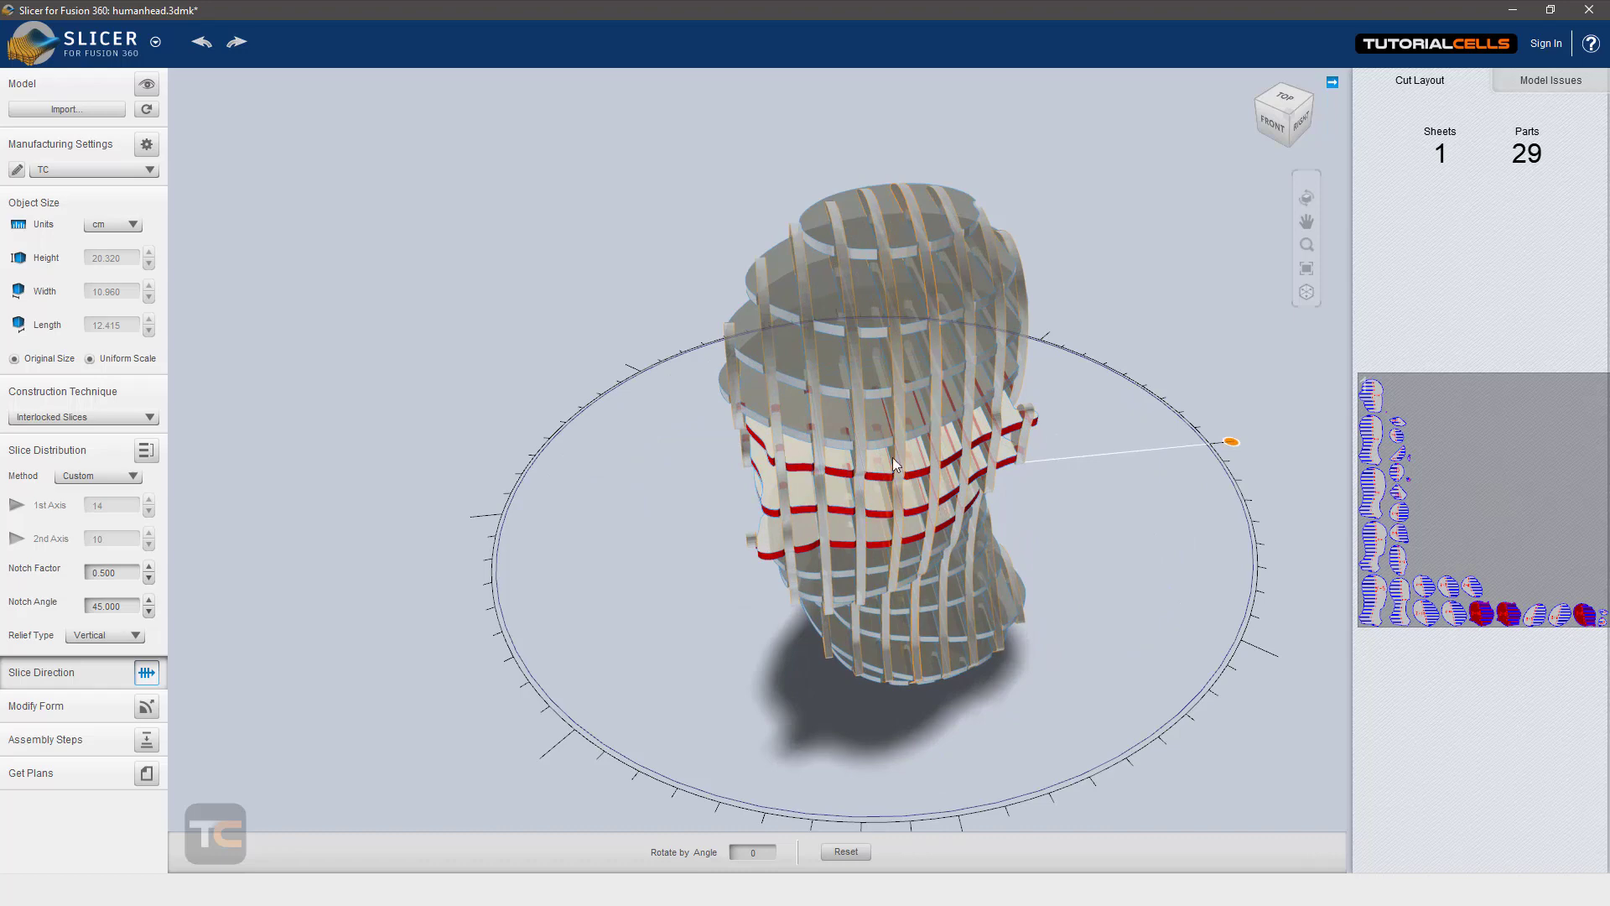
right_drag(892, 457, 971, 504)
scroll(805, 567, up, 3)
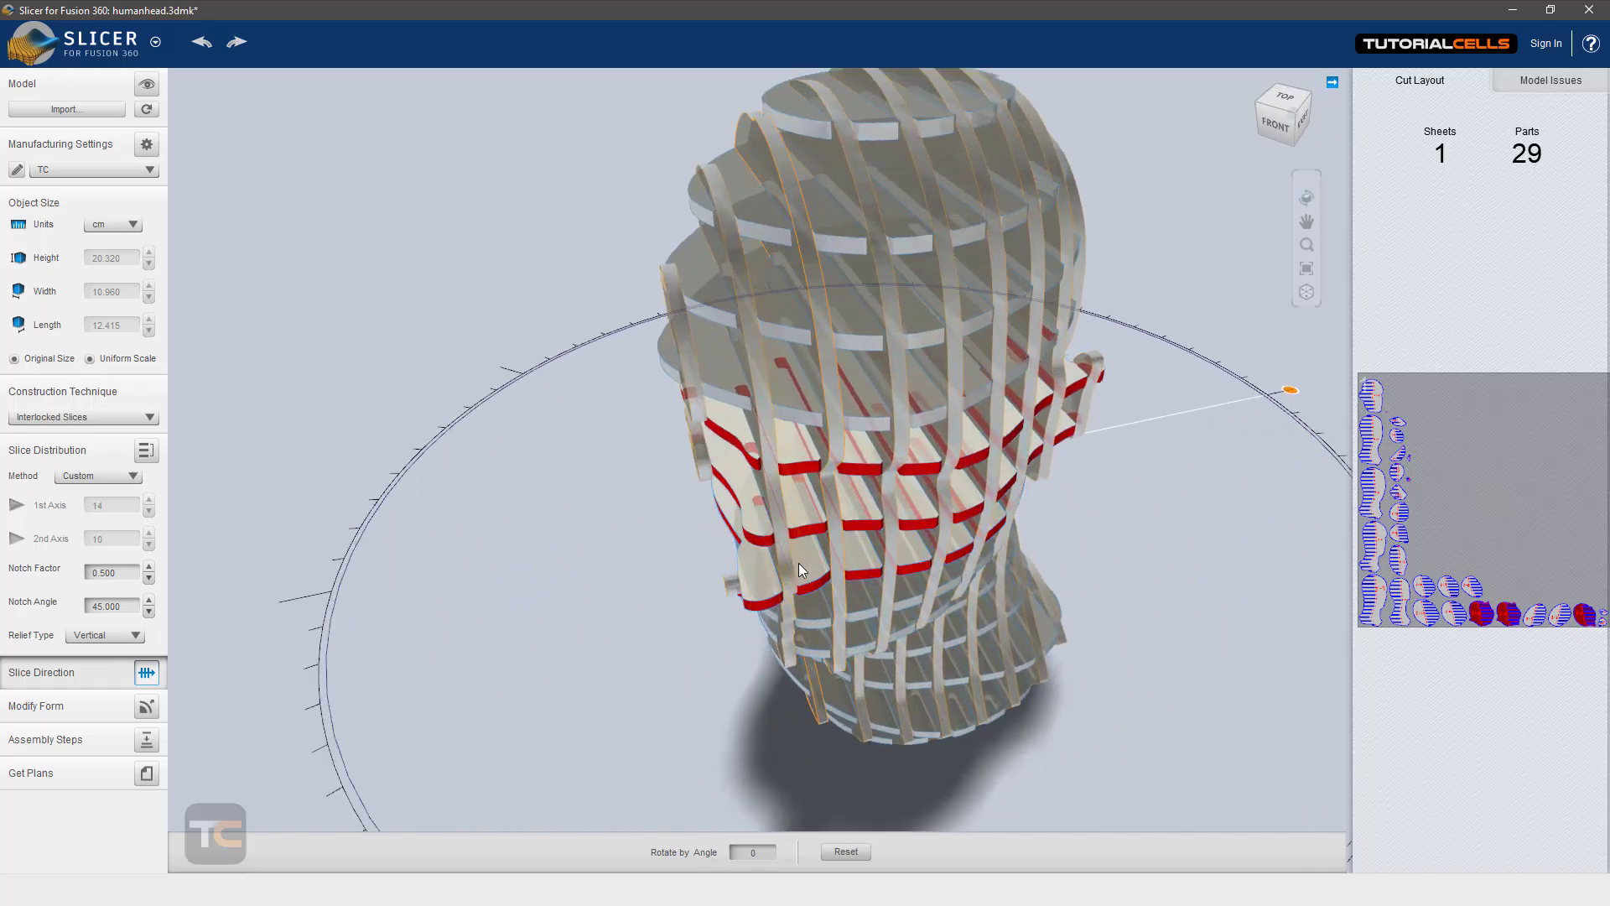
scroll(799, 569, down, 1)
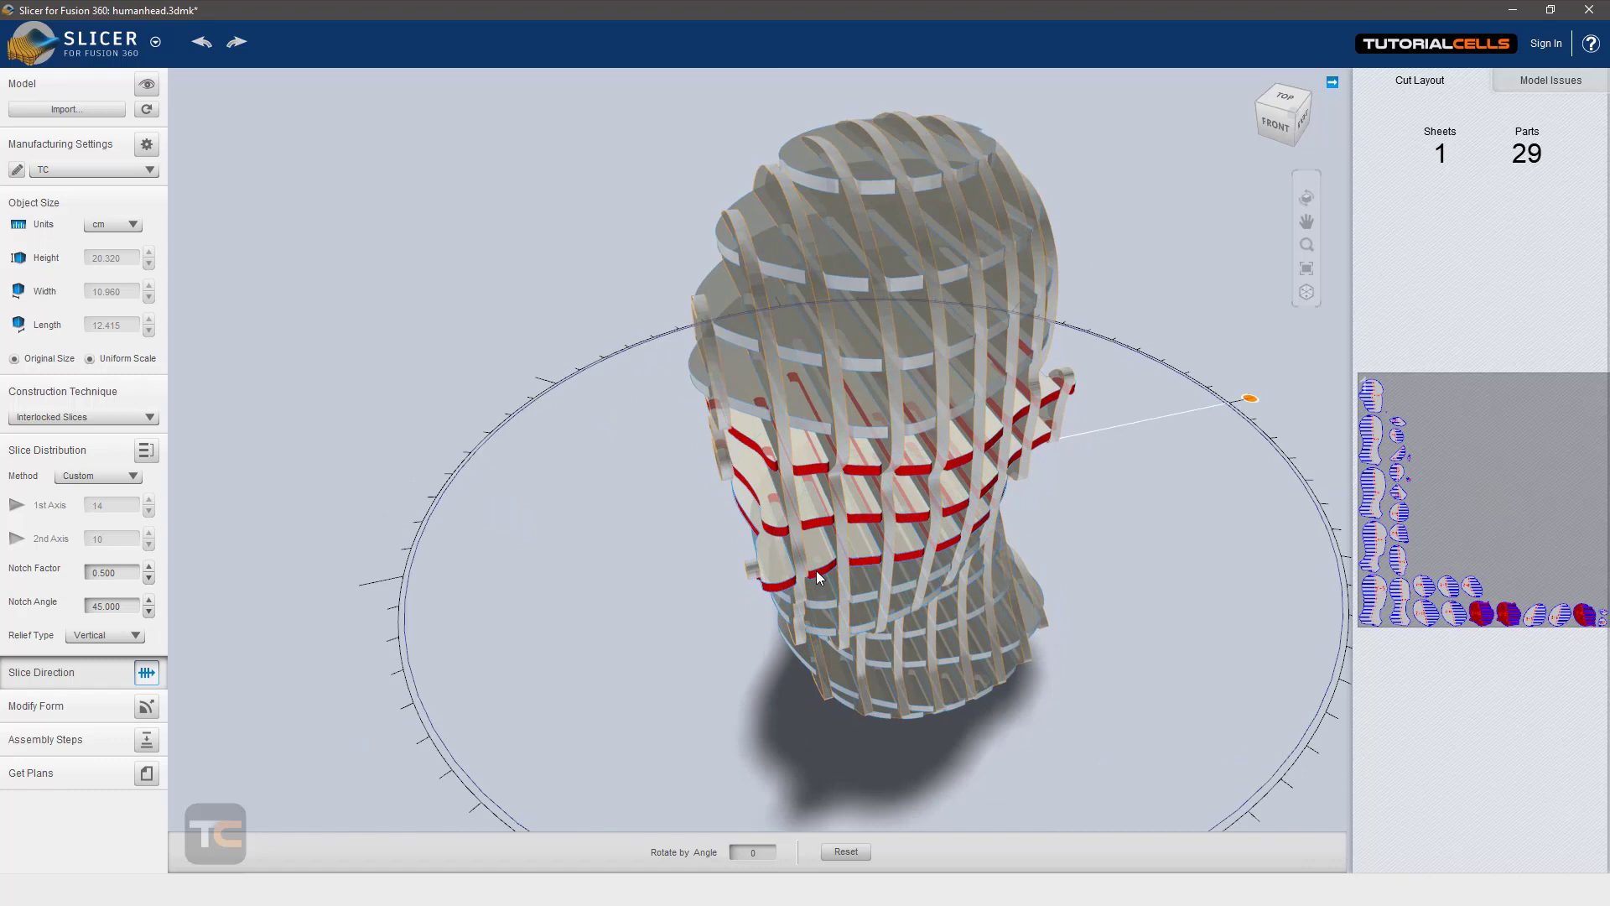
scroll(817, 570, down, 2)
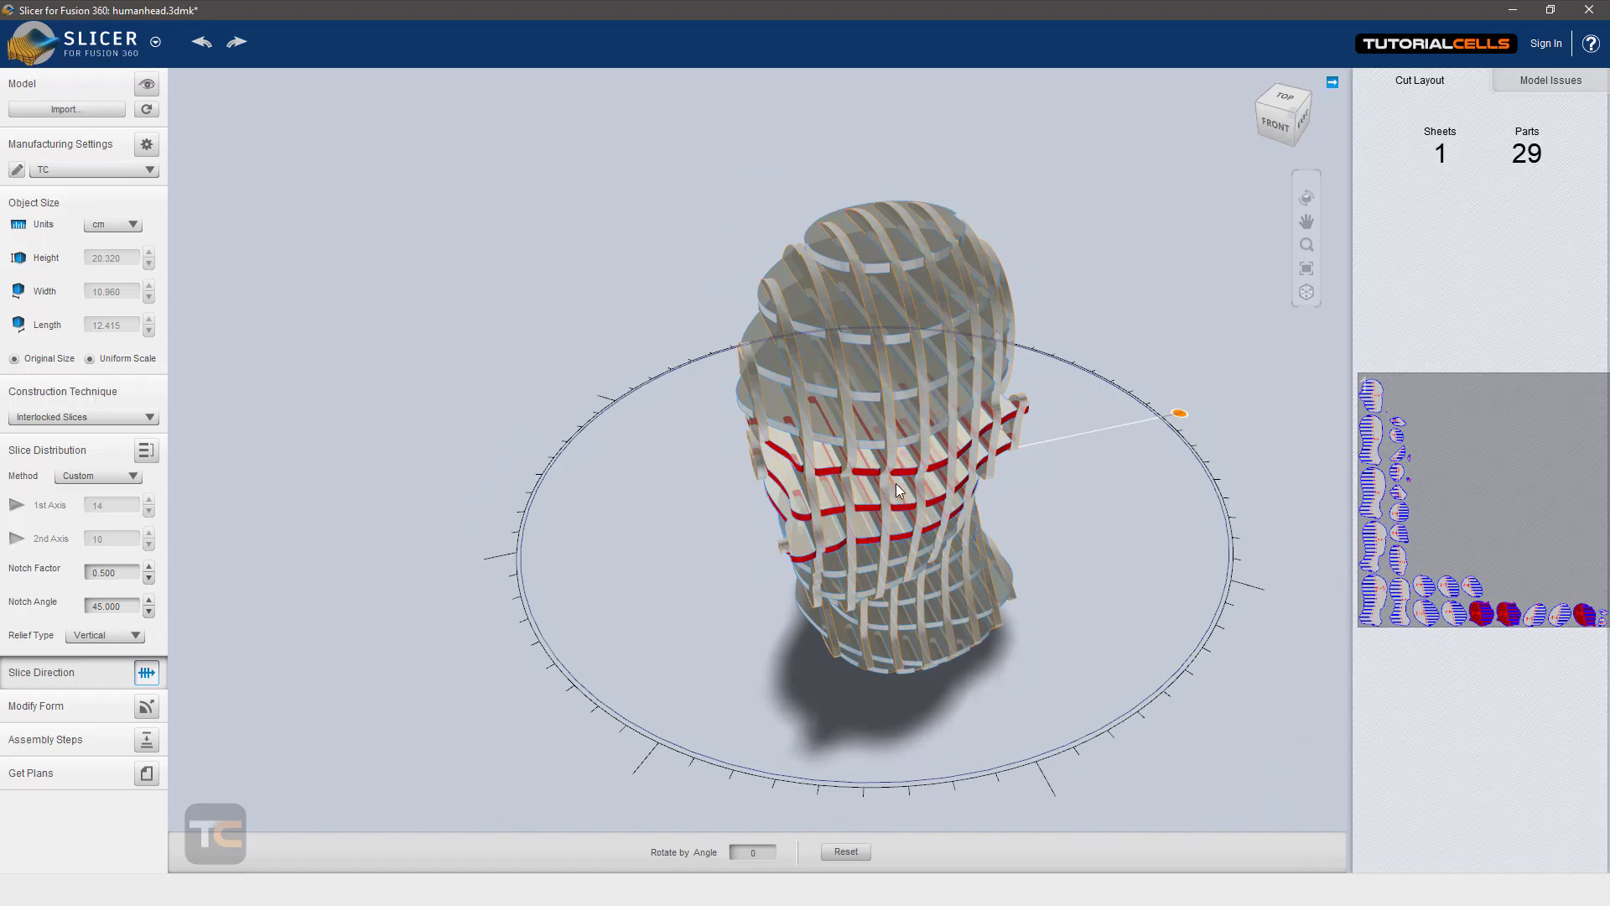
scroll(944, 484, down, 1)
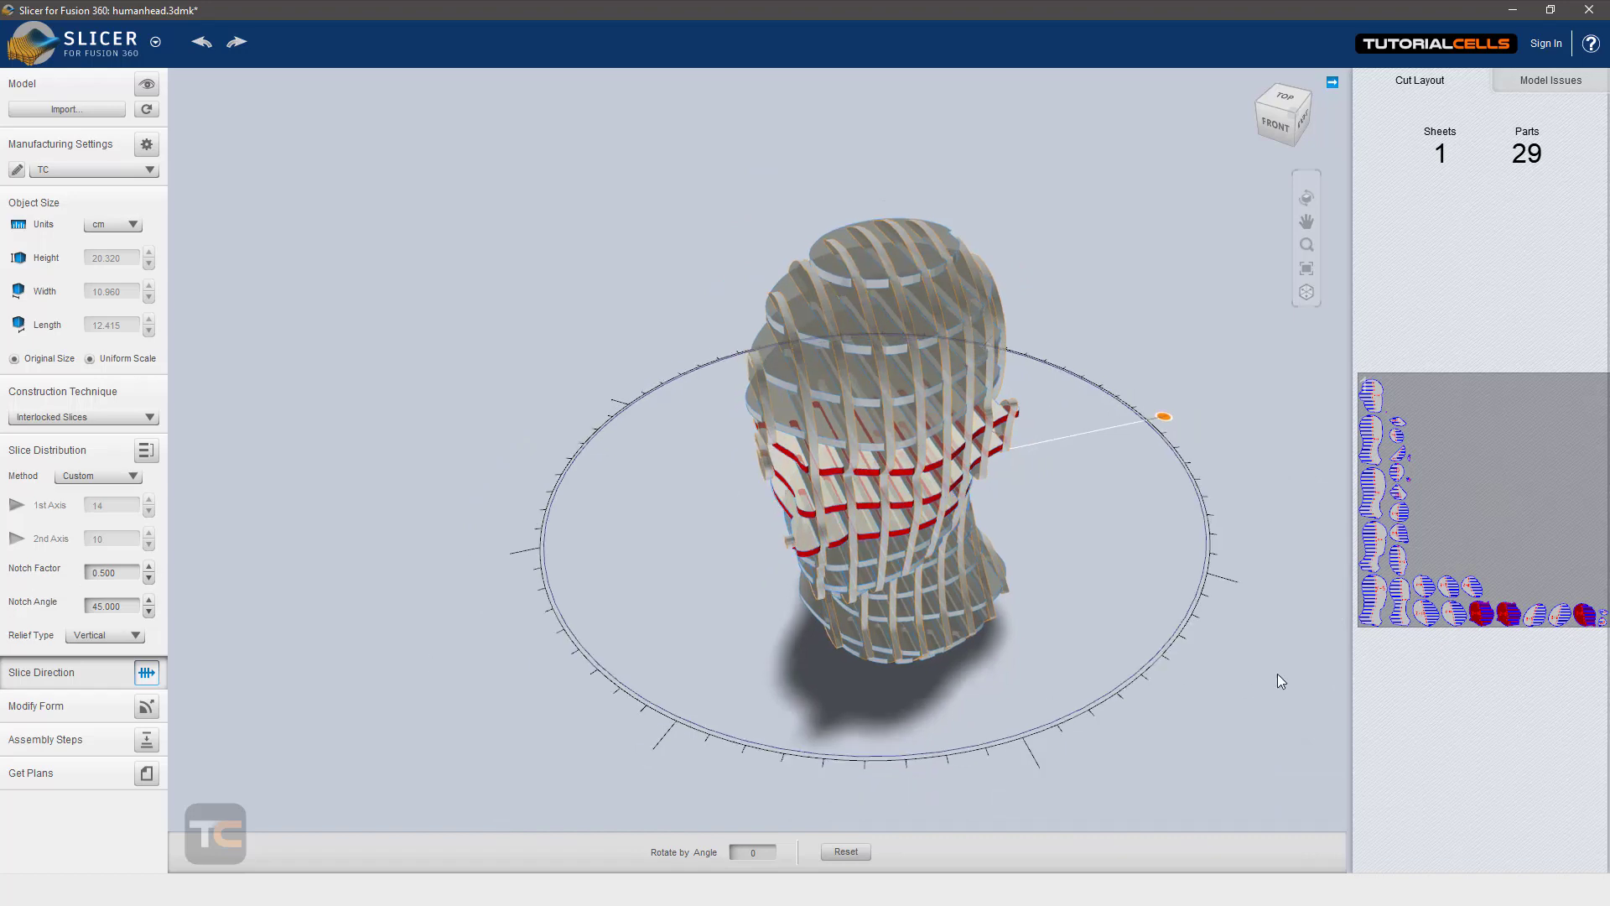
click(1485, 605)
Zoom around the enlarged 29-part cut layout to inspect the pieces, then close it
scroll(798, 775, up, 6)
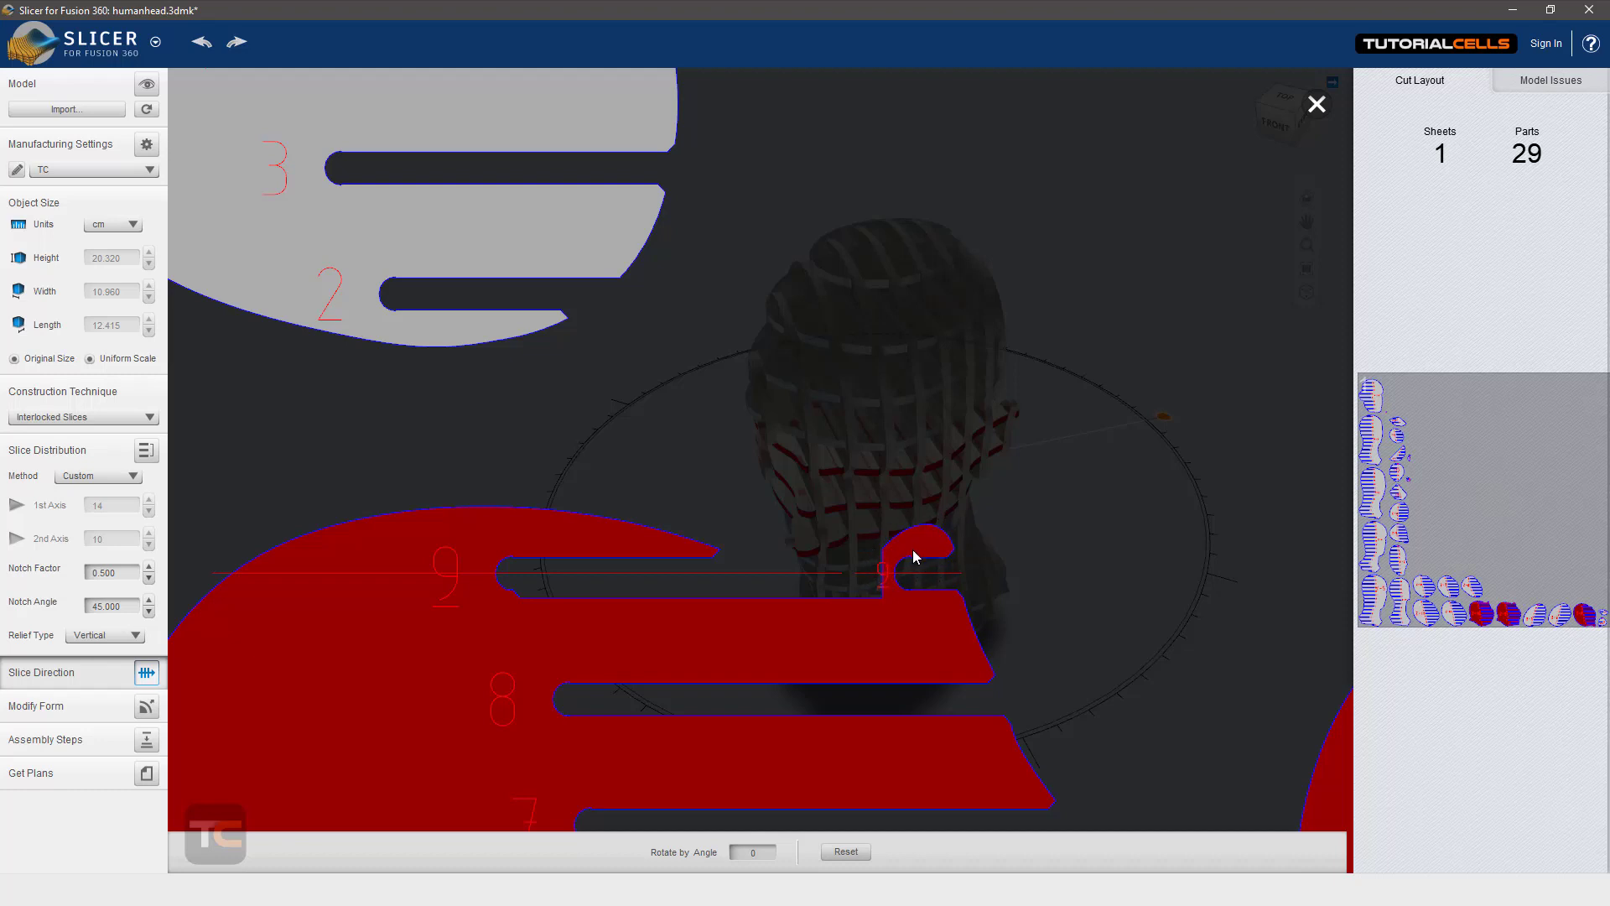
scroll(898, 562, down, 5)
scroll(890, 568, up, 6)
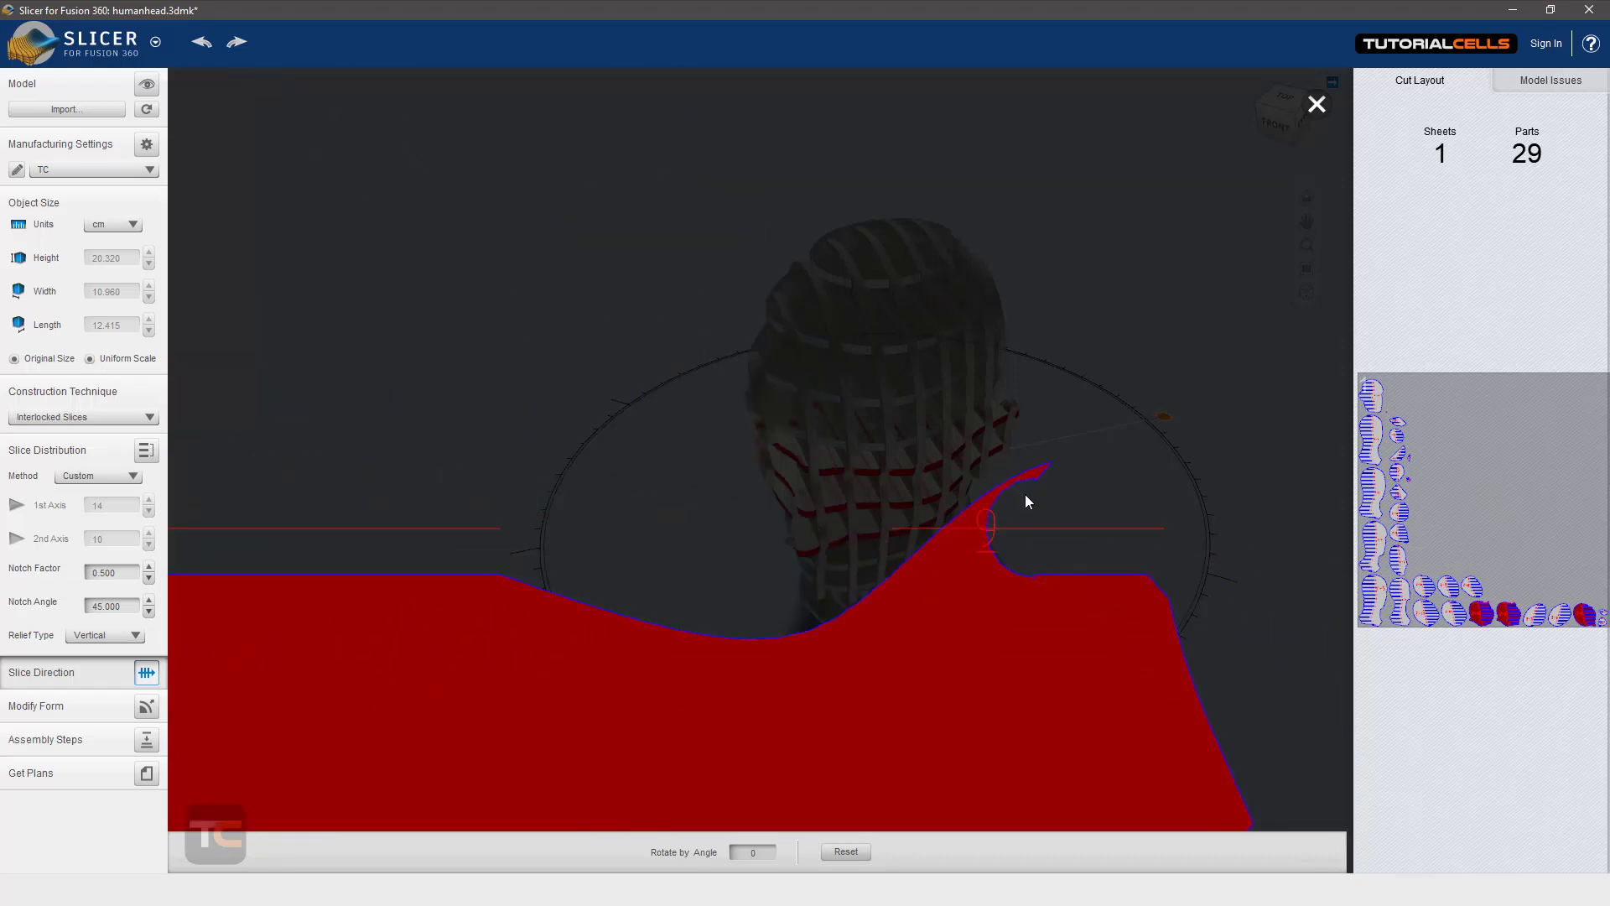
scroll(1023, 495, down, 5)
scroll(991, 515, up, 8)
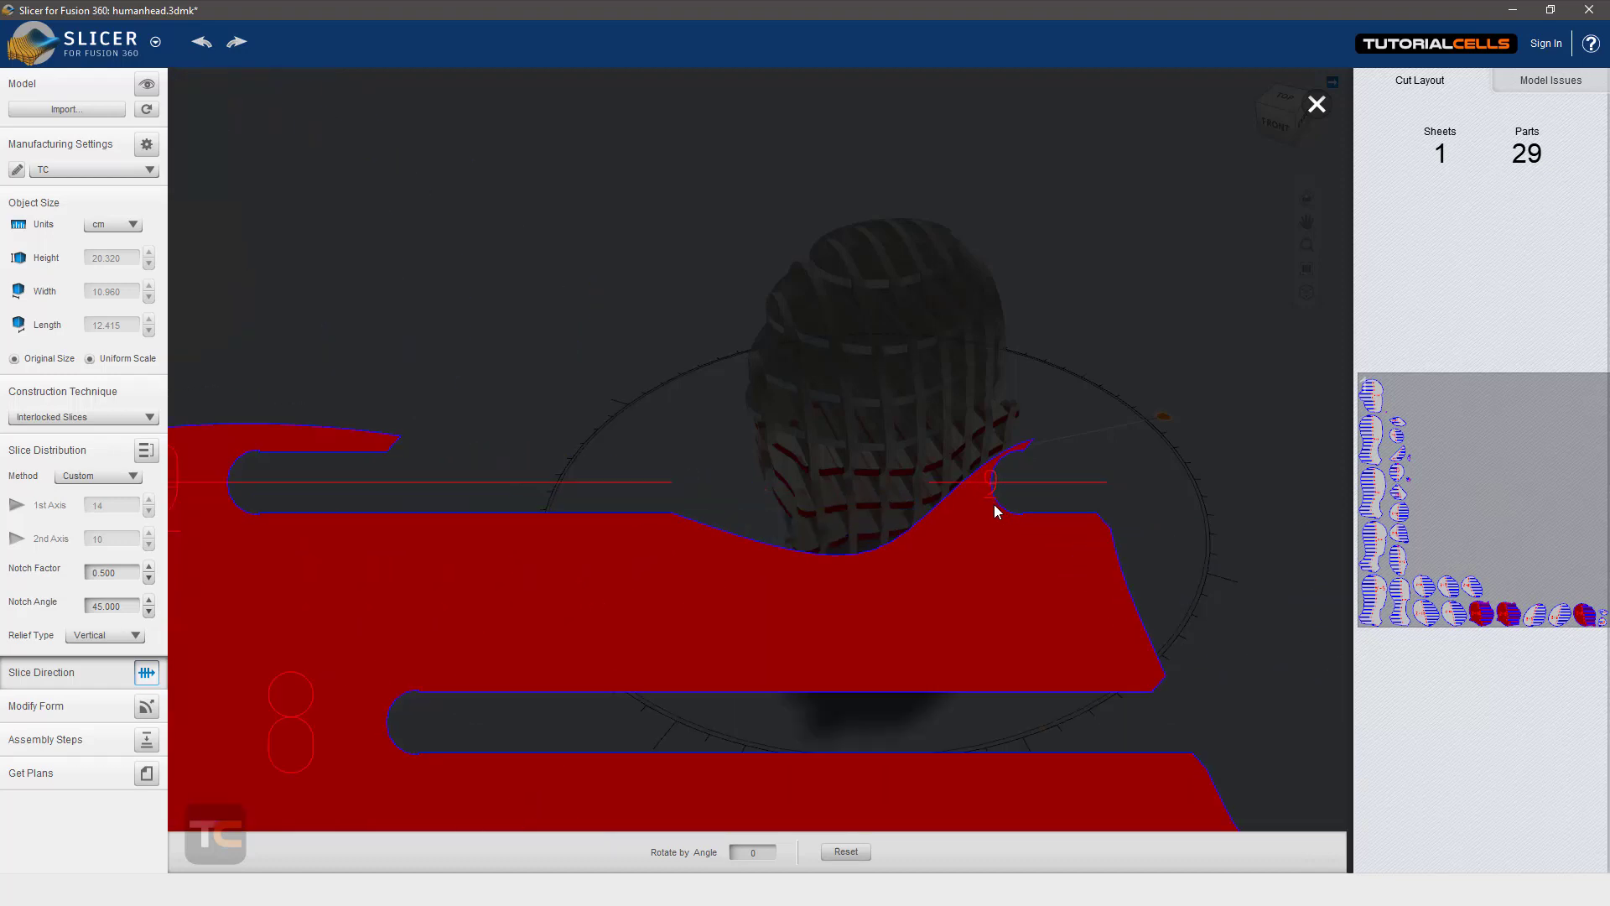
scroll(995, 509, down, 6)
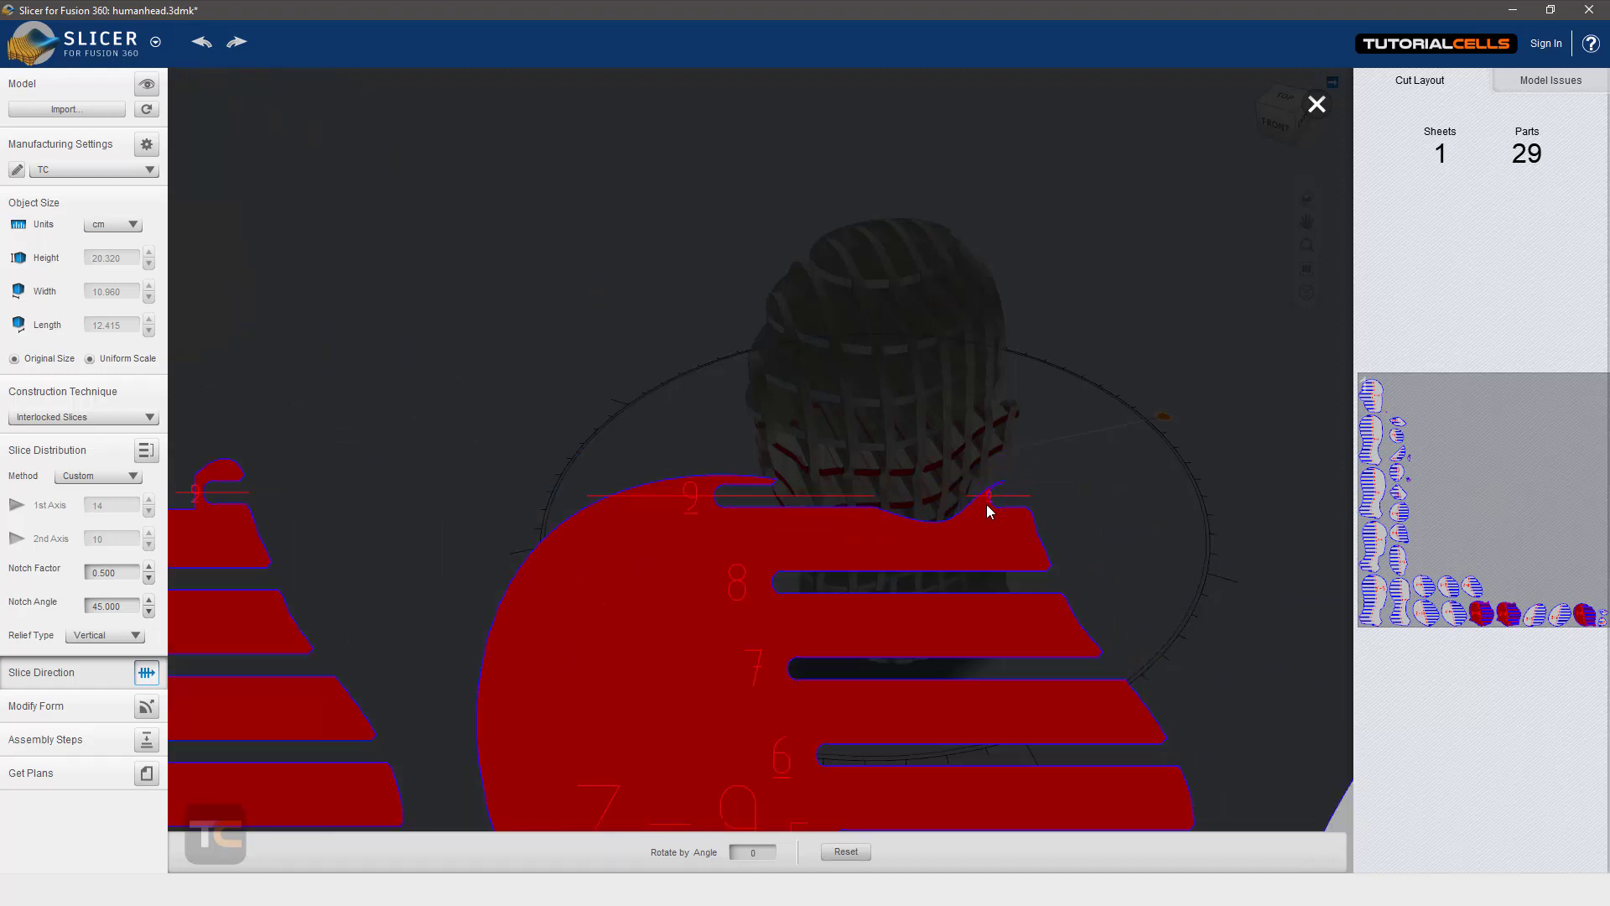
click(1316, 104)
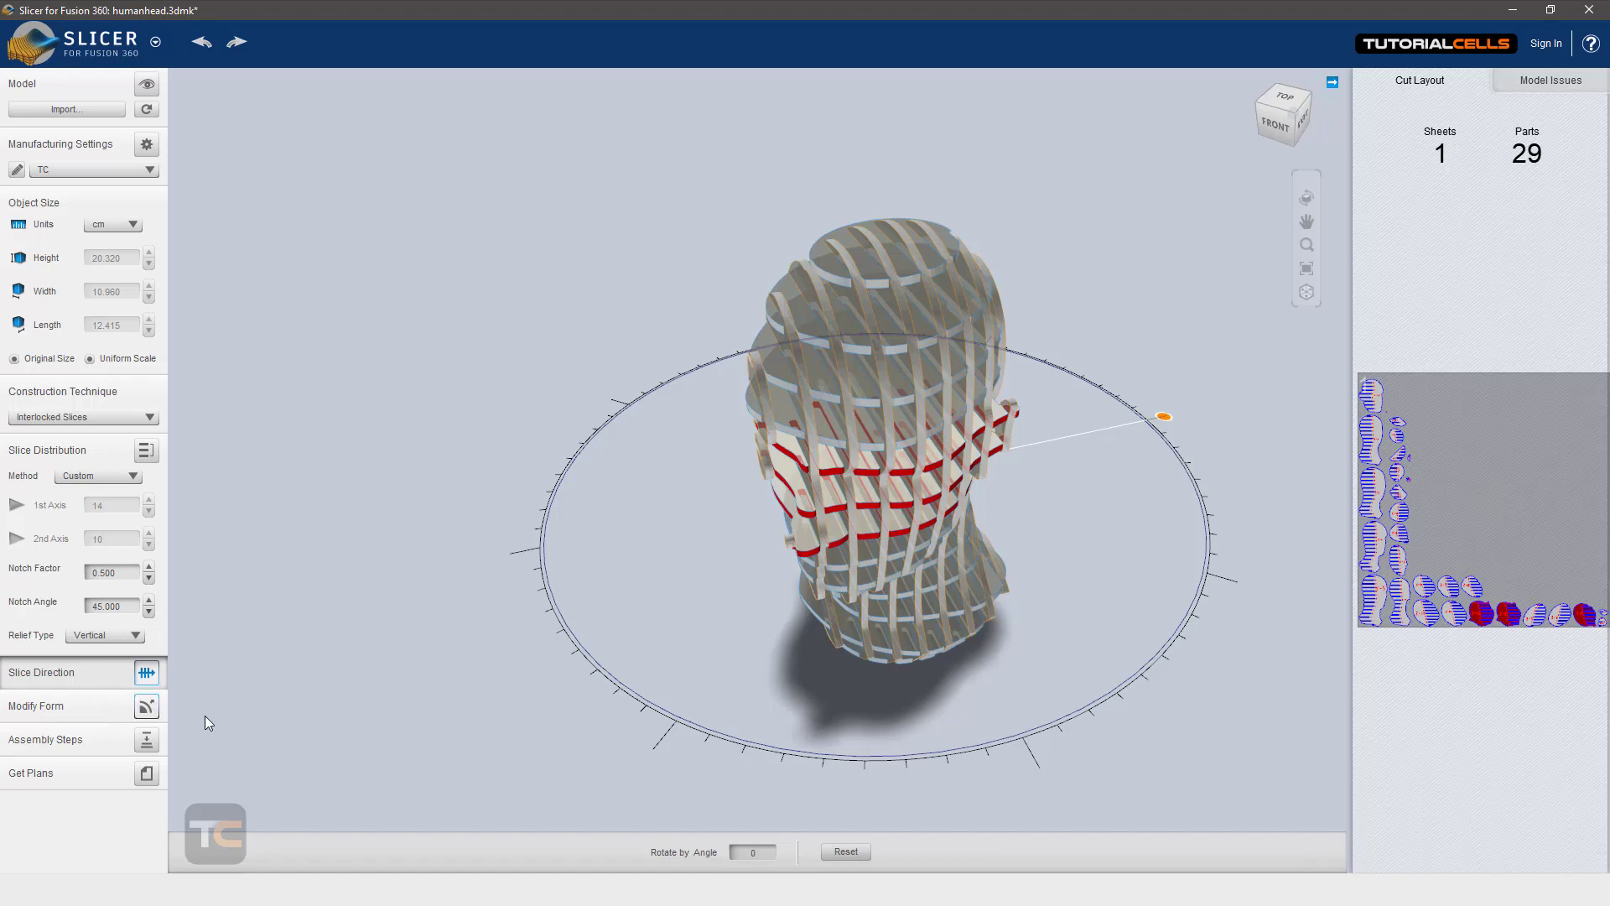
Reset the slice direction to default (26 parts) and set the distribution method to By distance
click(845, 851)
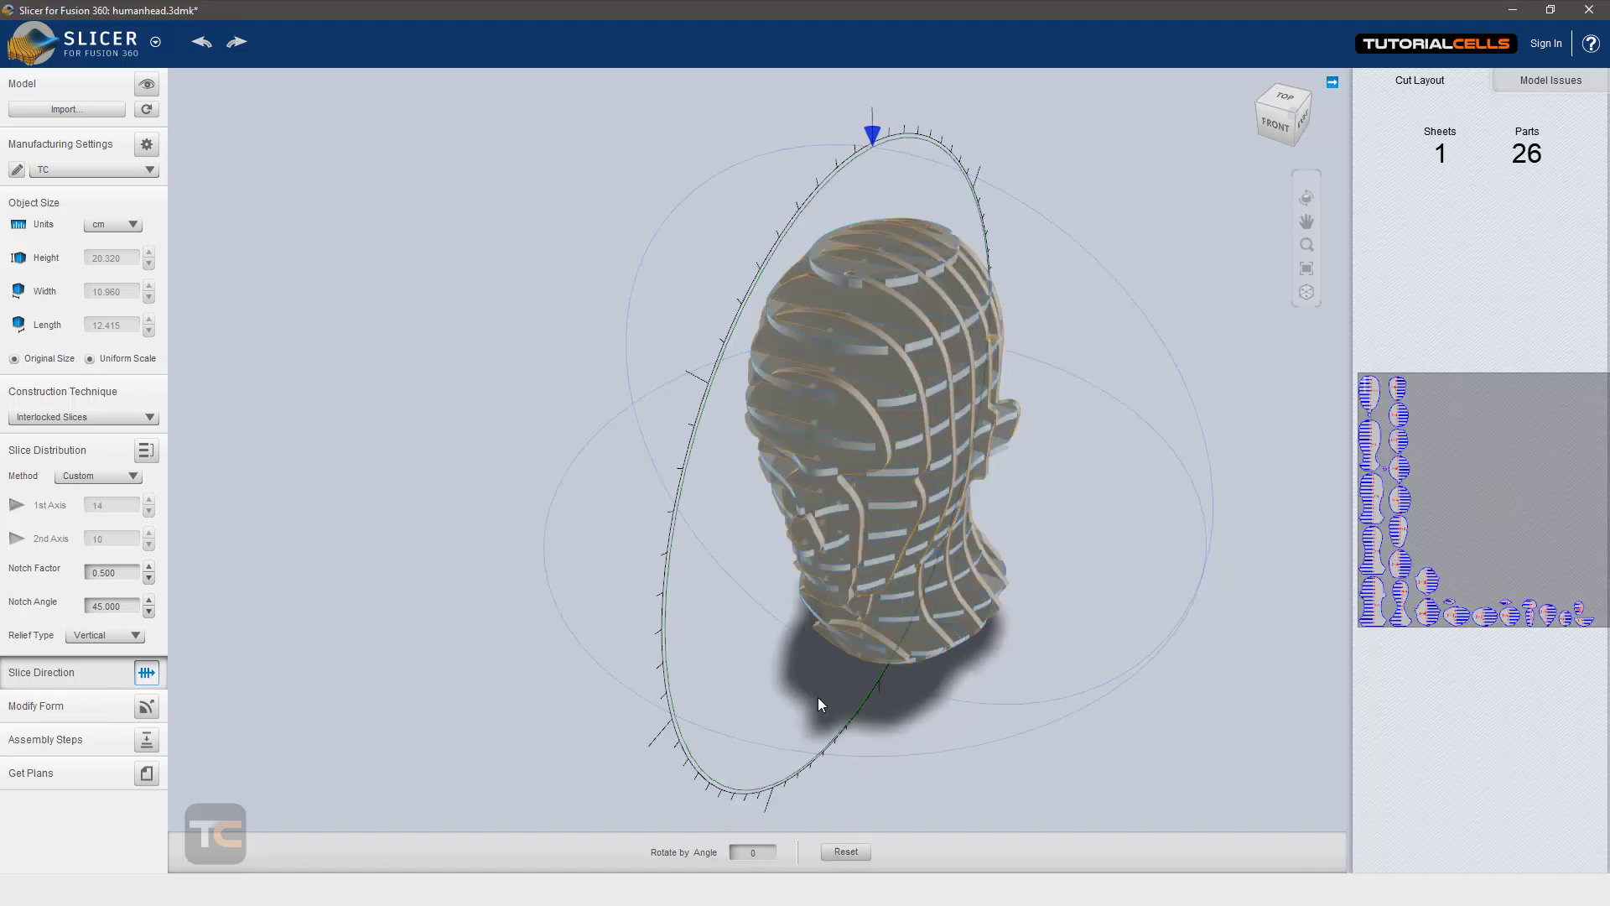
drag(701, 476, 401, 586)
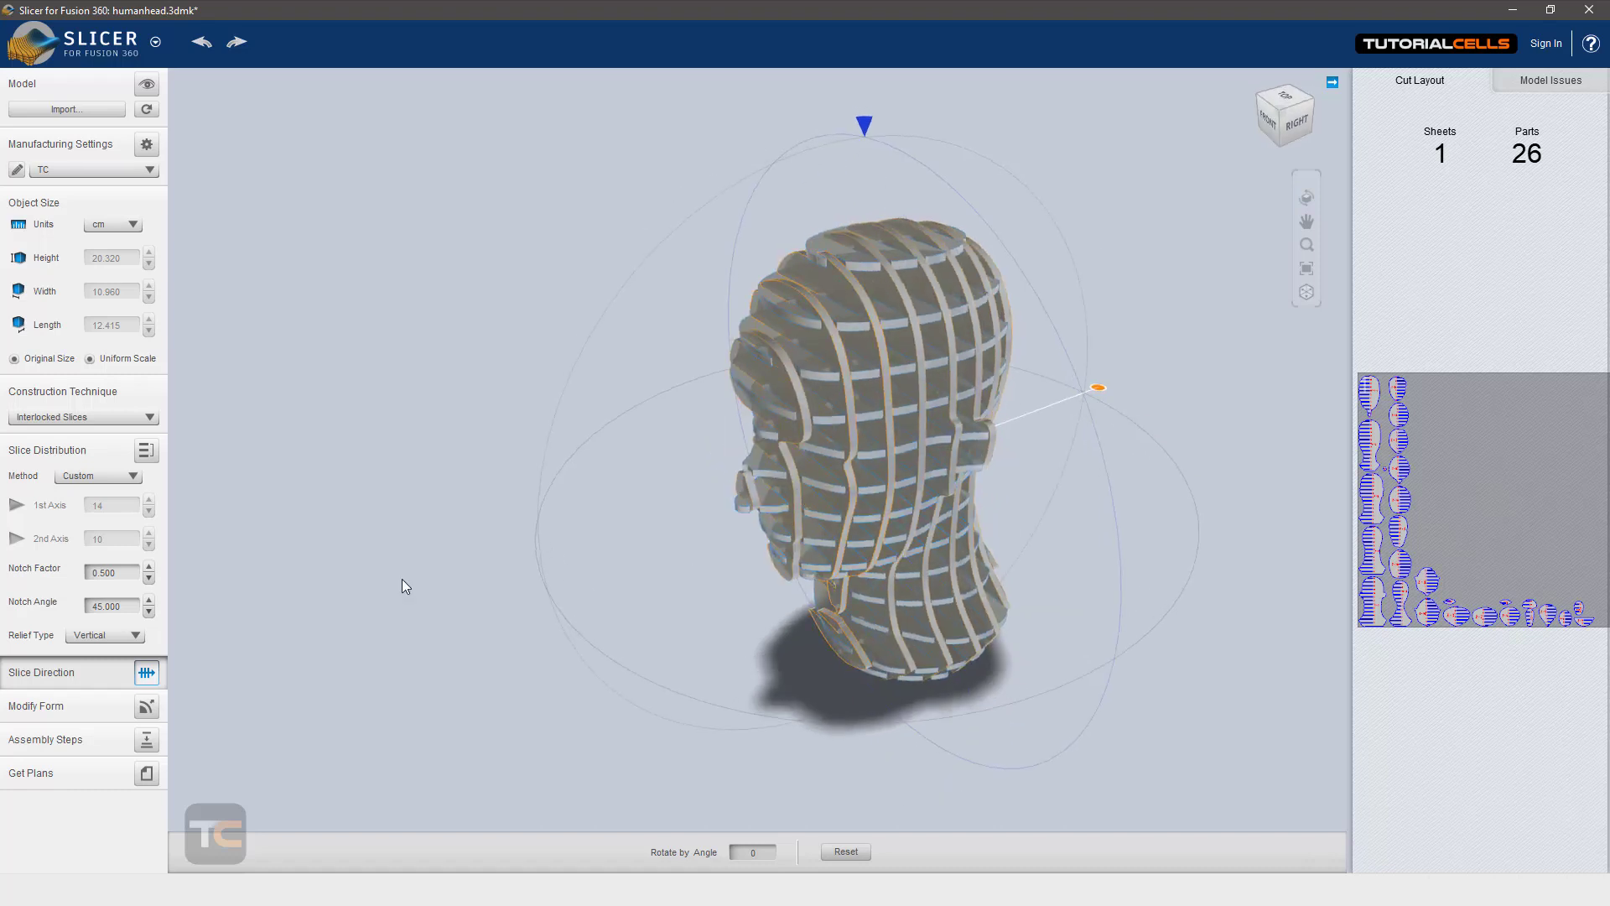
click(101, 477)
click(103, 496)
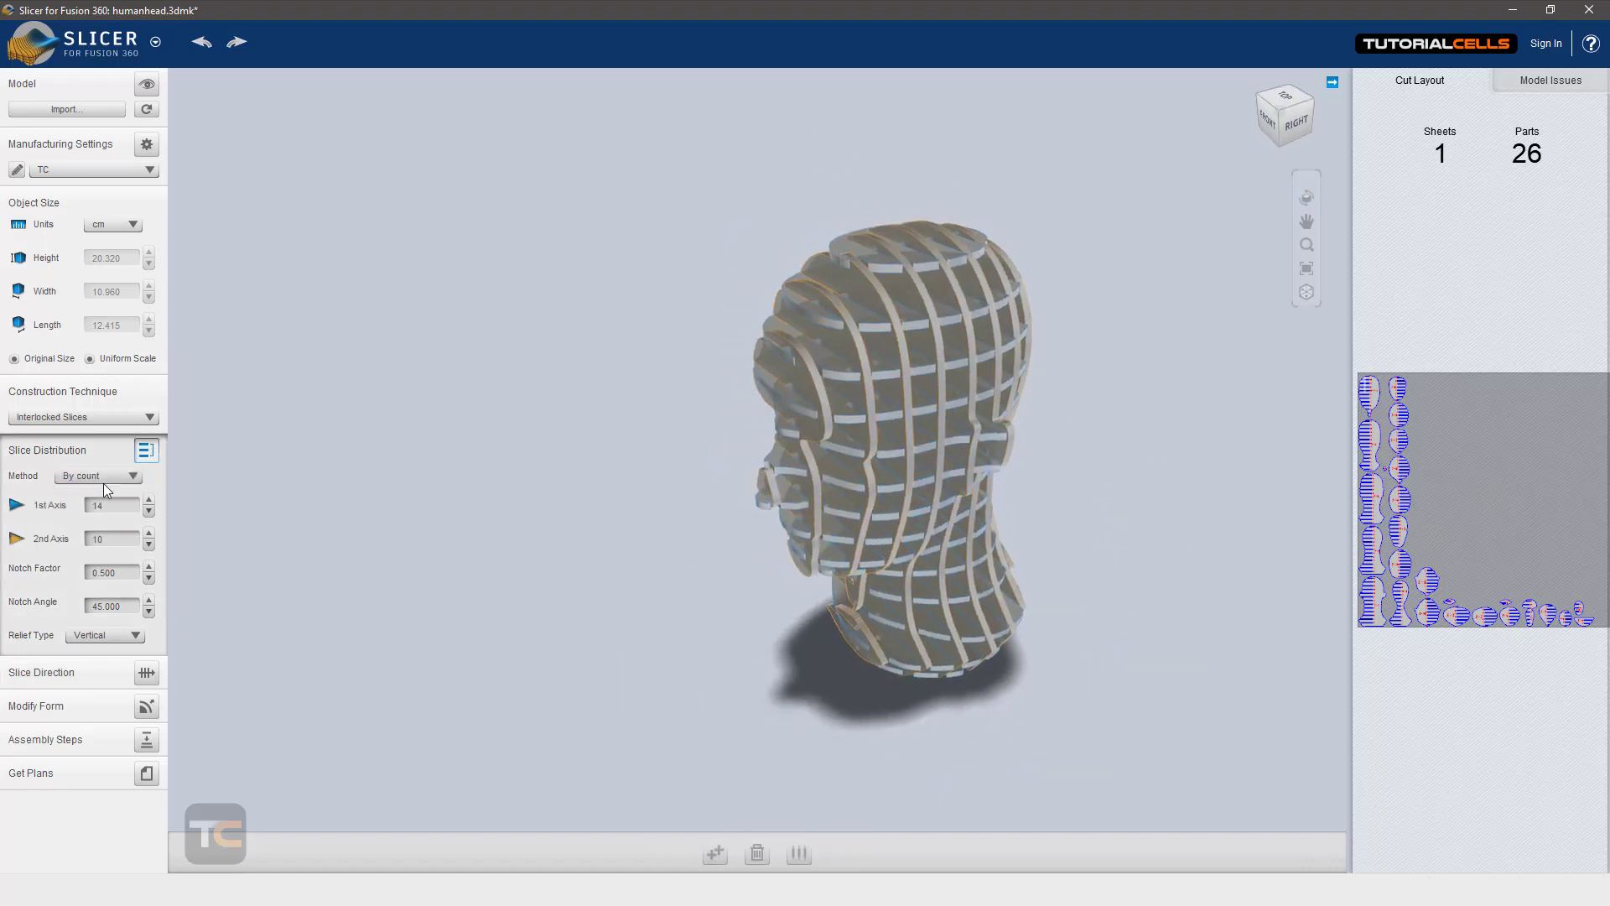
click(104, 481)
Set the first-axis spacing to 5 under By distance distribution
drag(789, 441, 939, 435)
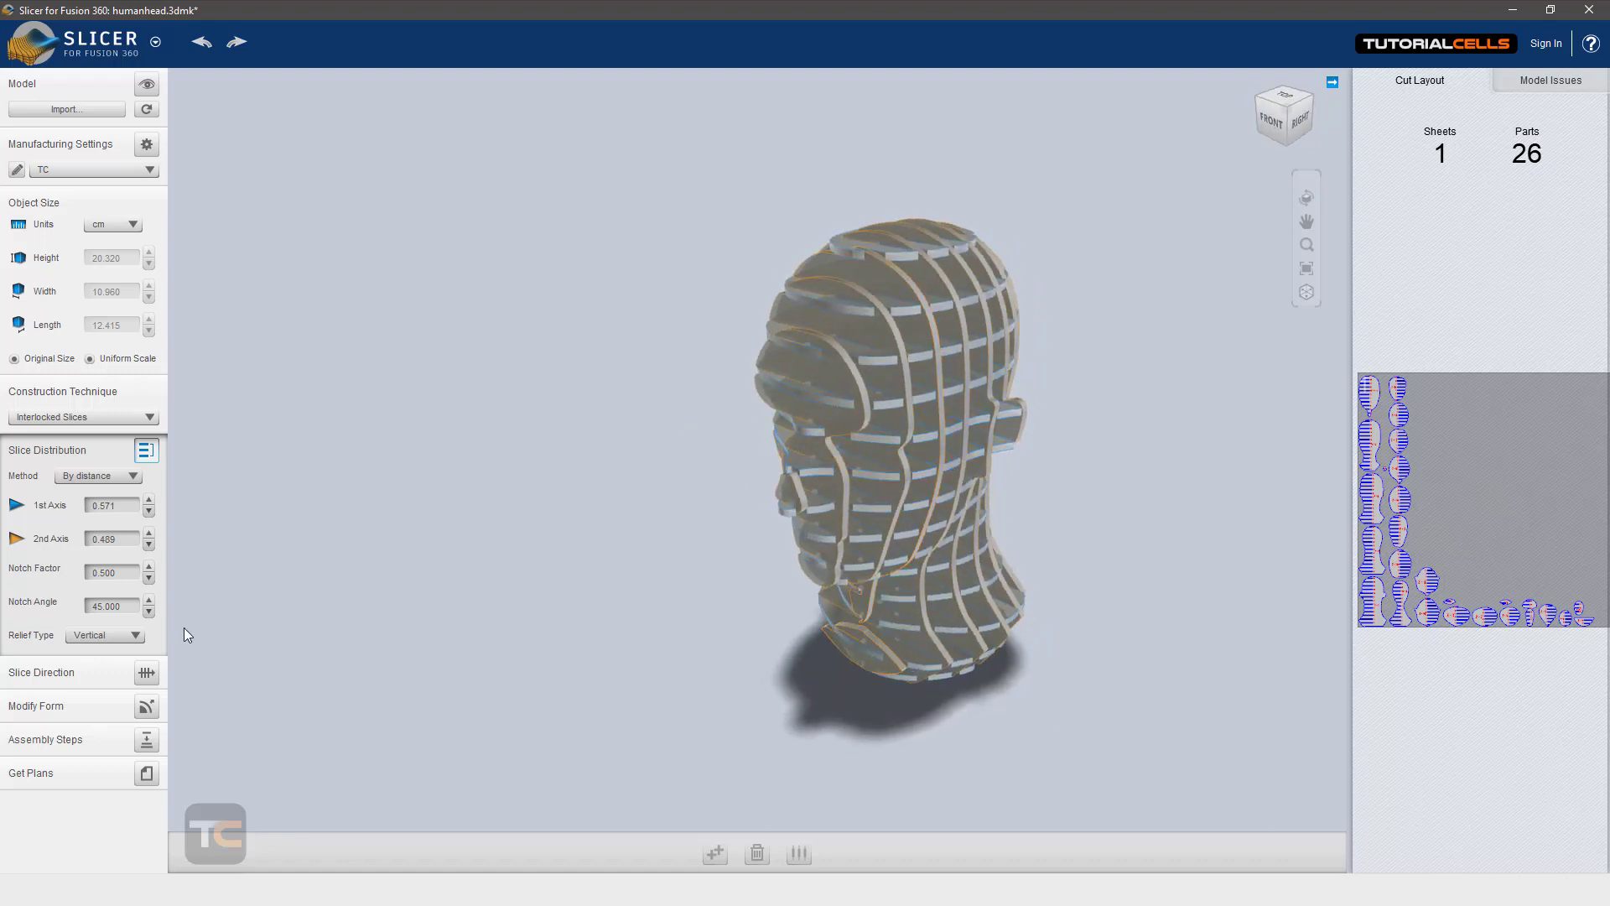
click(107, 537)
double_click(126, 504)
text(5)
key(Return)
drag(961, 410, 790, 331)
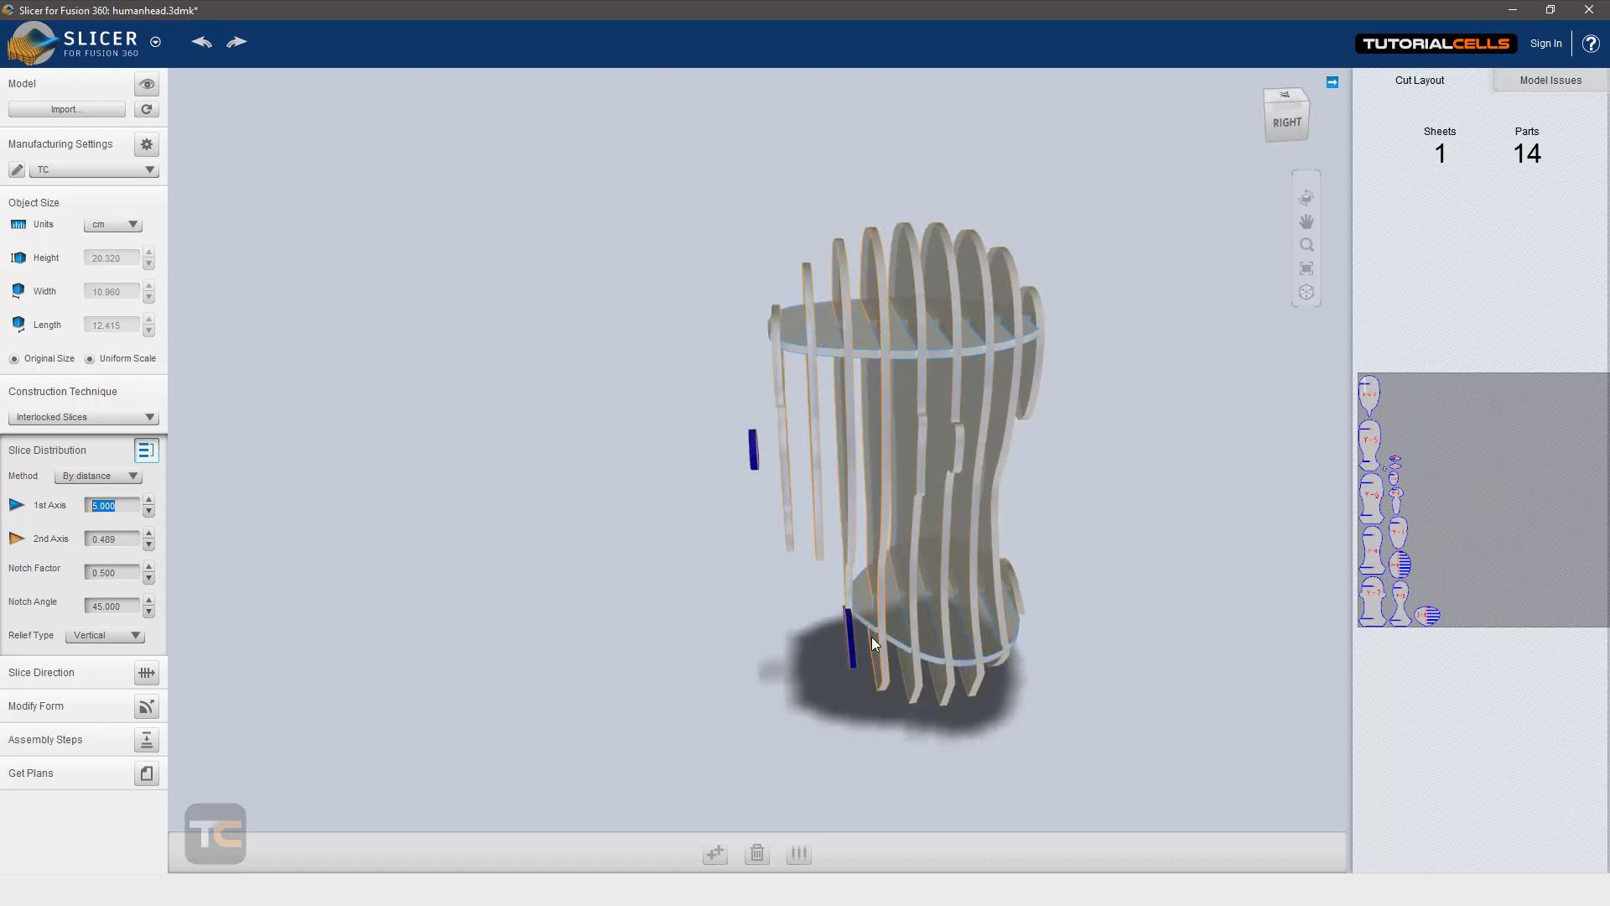
drag(867, 365, 1004, 456)
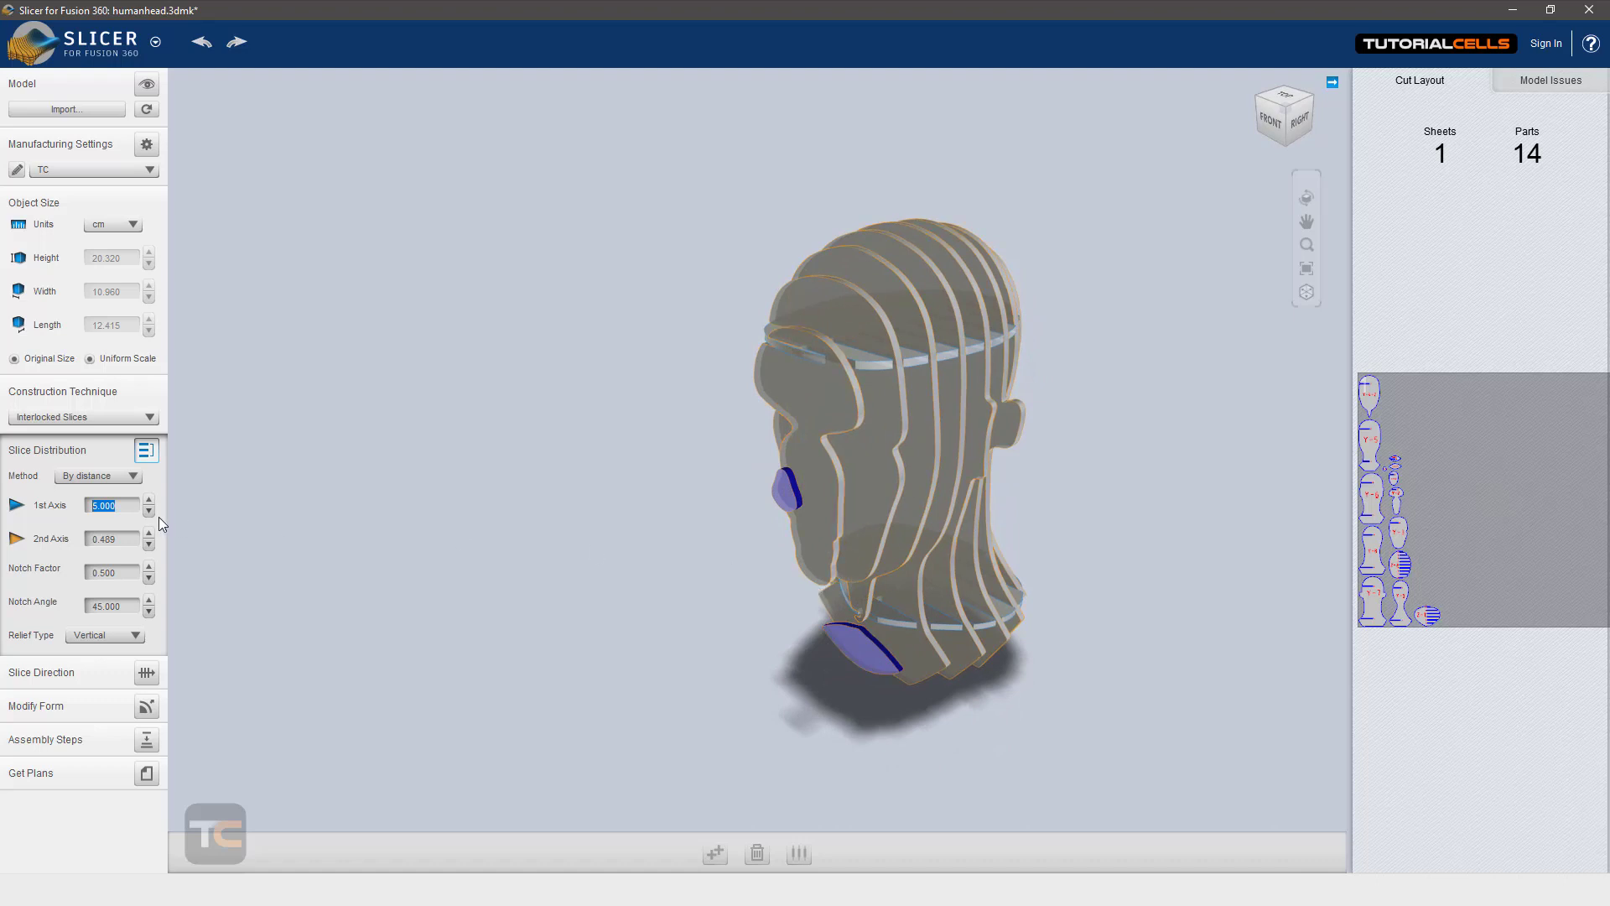
Switch distribution to By count and raise the first axis from 2 to 9 slices
click(99, 475)
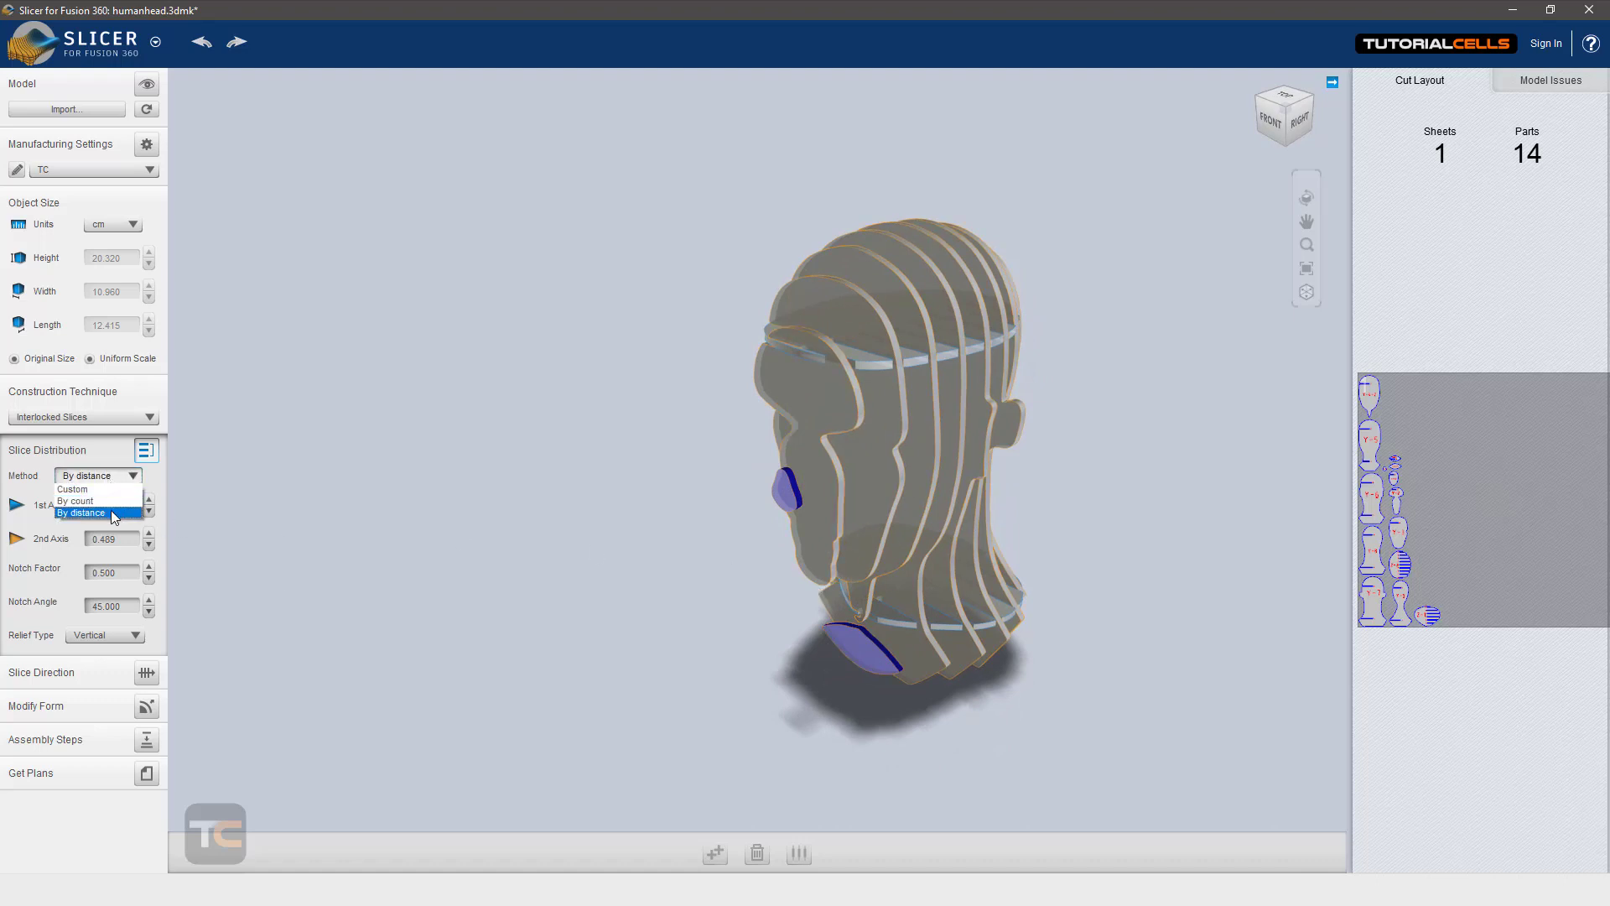
click(114, 513)
double_click(111, 506)
click(92, 488)
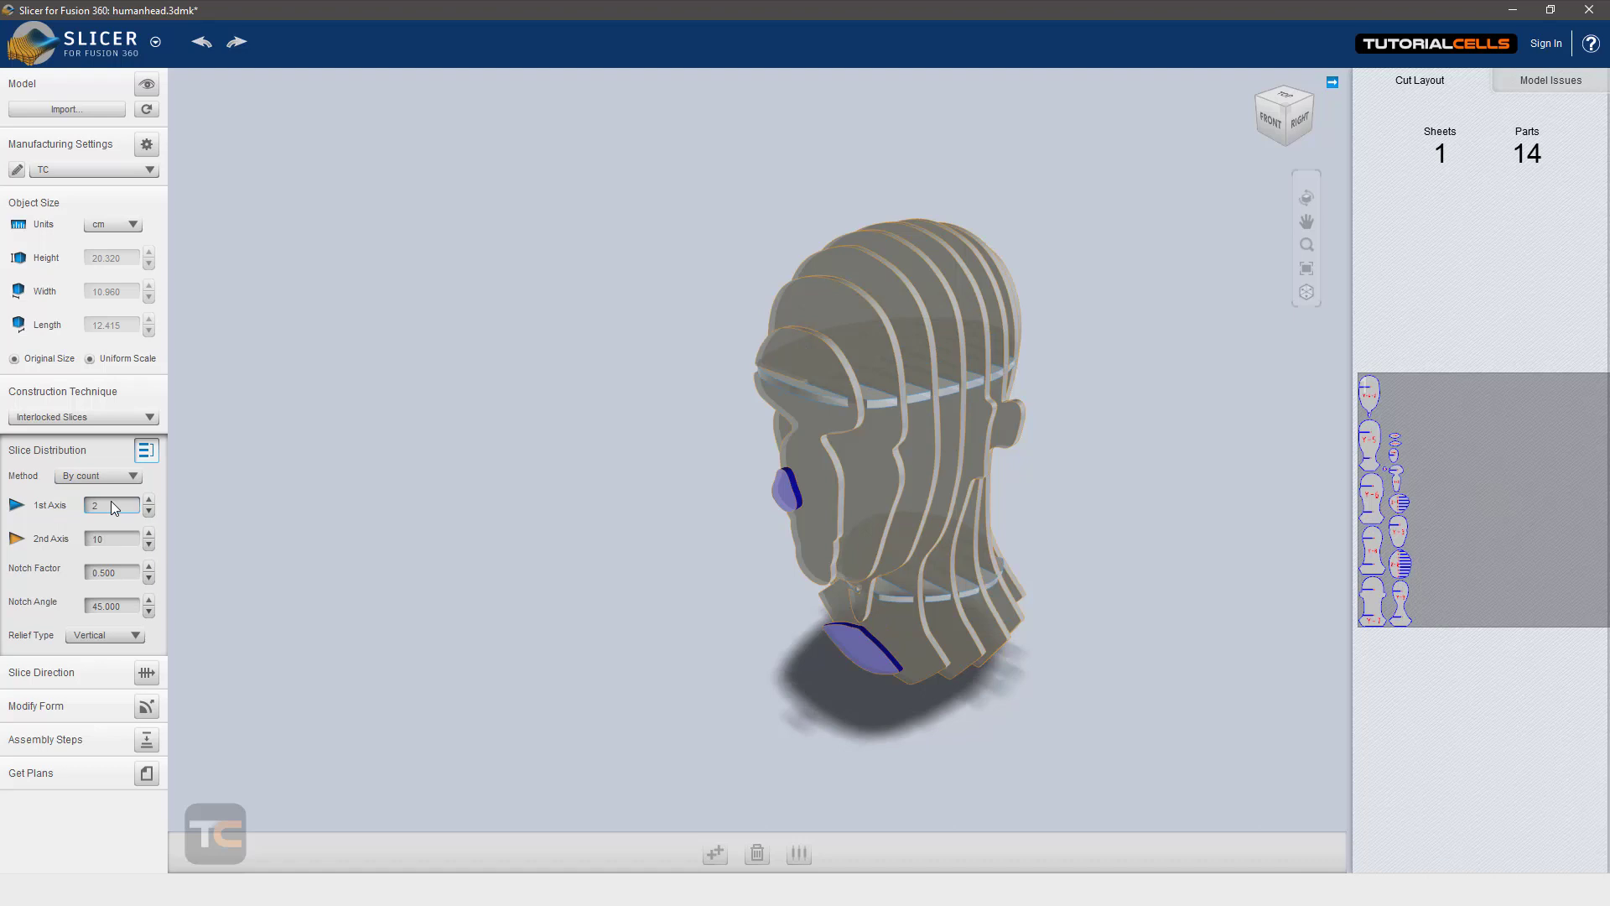
text(2)
click(149, 500)
click(149, 501)
click(148, 501)
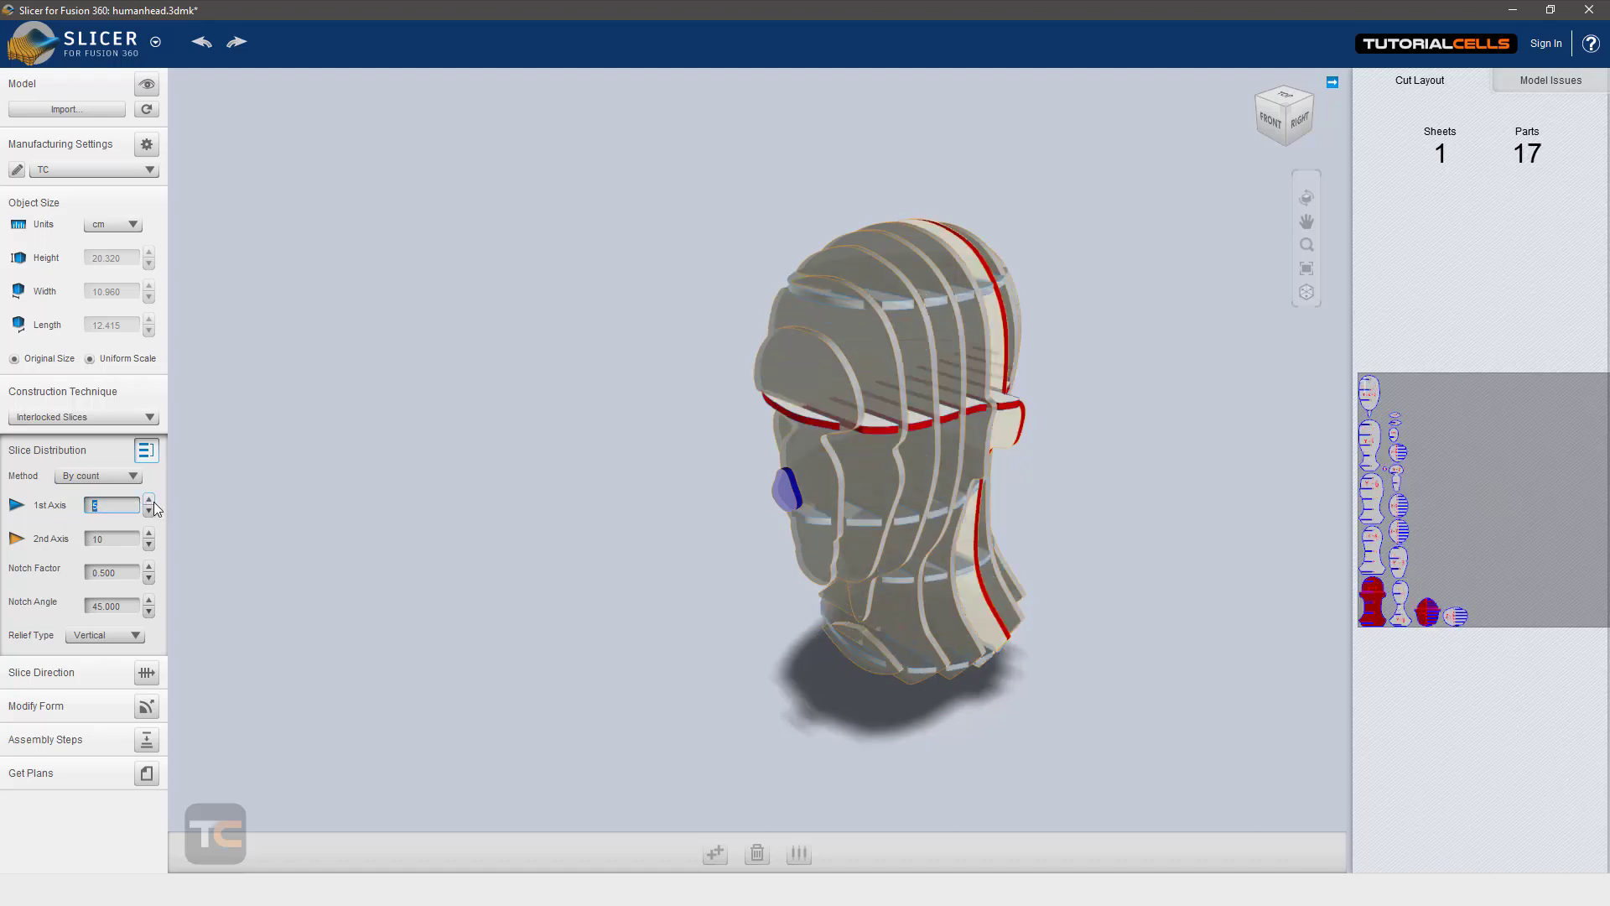
click(148, 501)
click(149, 501)
click(148, 501)
click(149, 501)
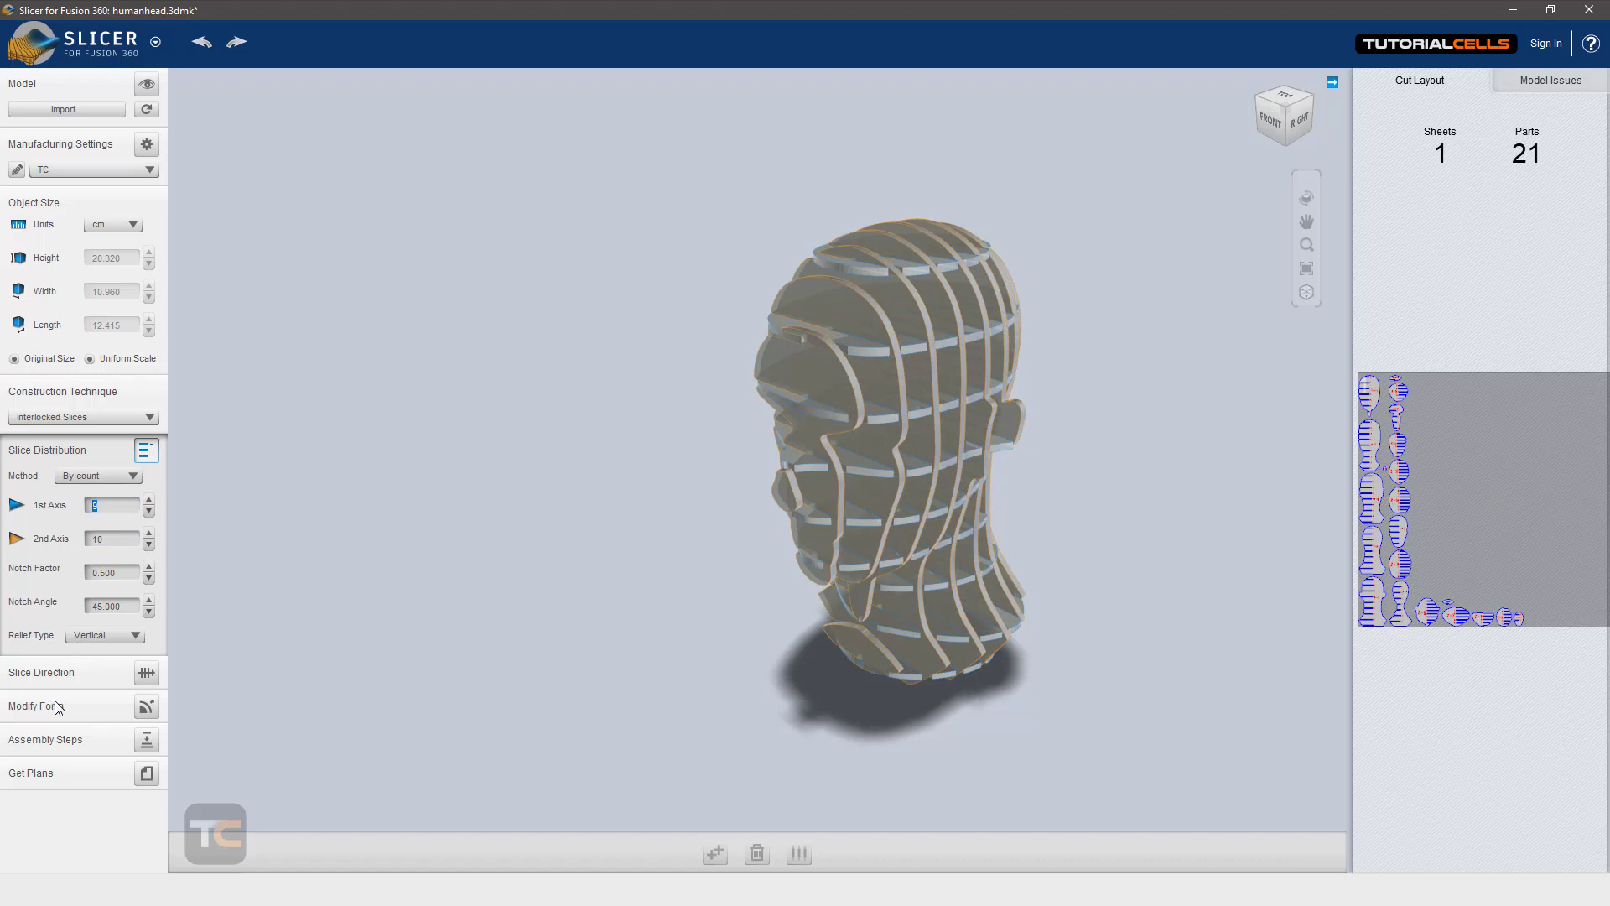
Apply a slightly lowered Shrinkwrap, enlarging the head to 25.088 × 15.680 × 17.167 cm
click(147, 709)
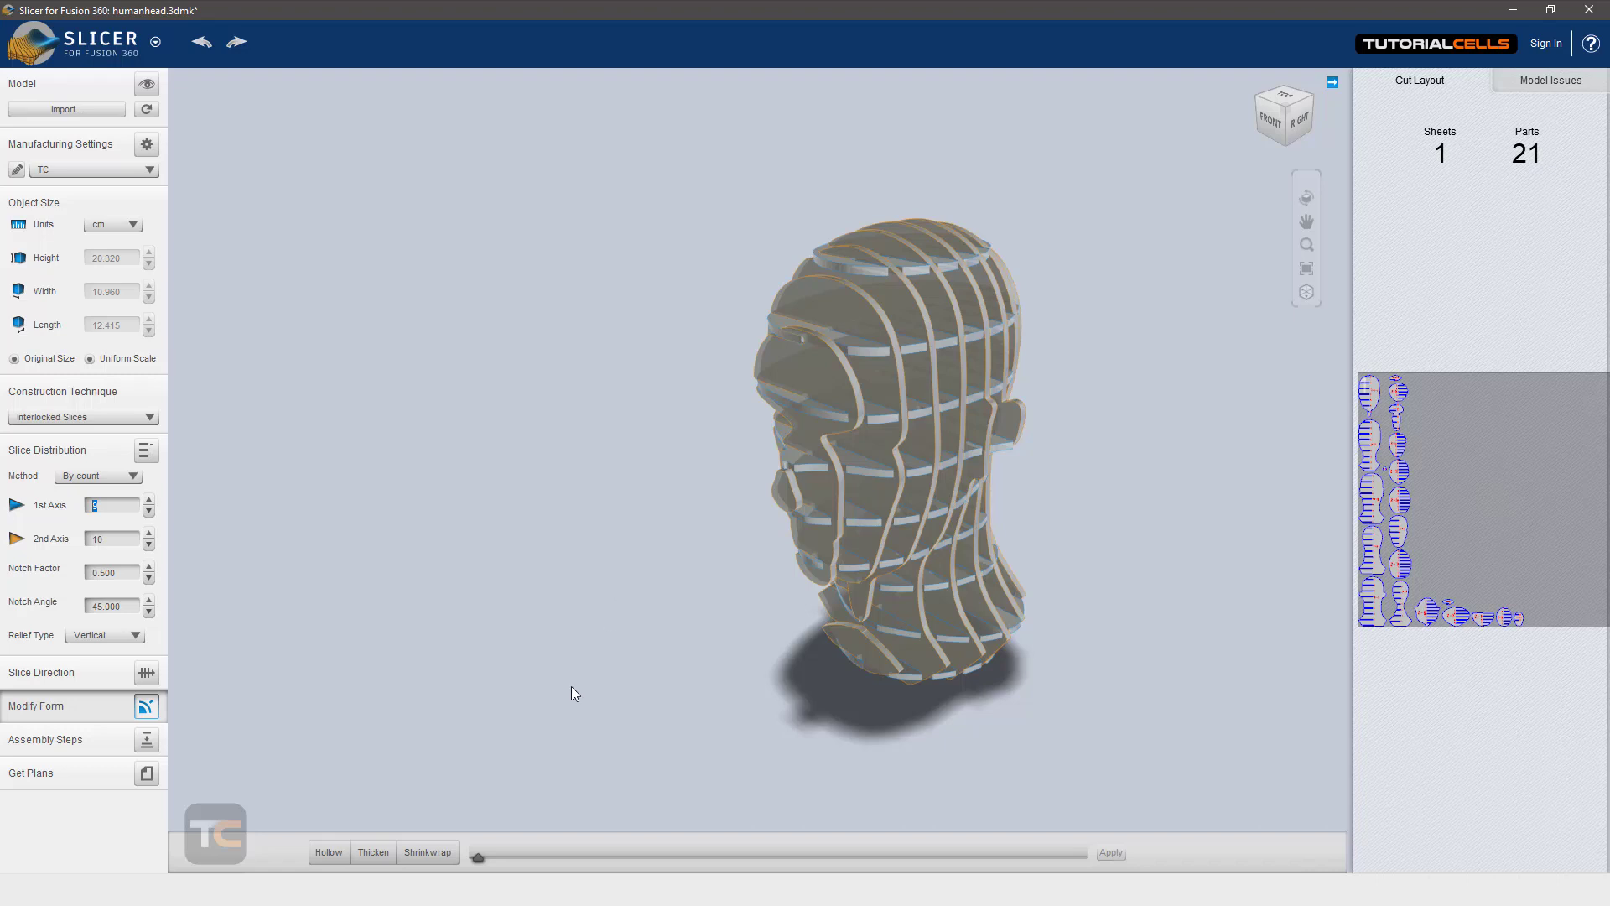
click(450, 862)
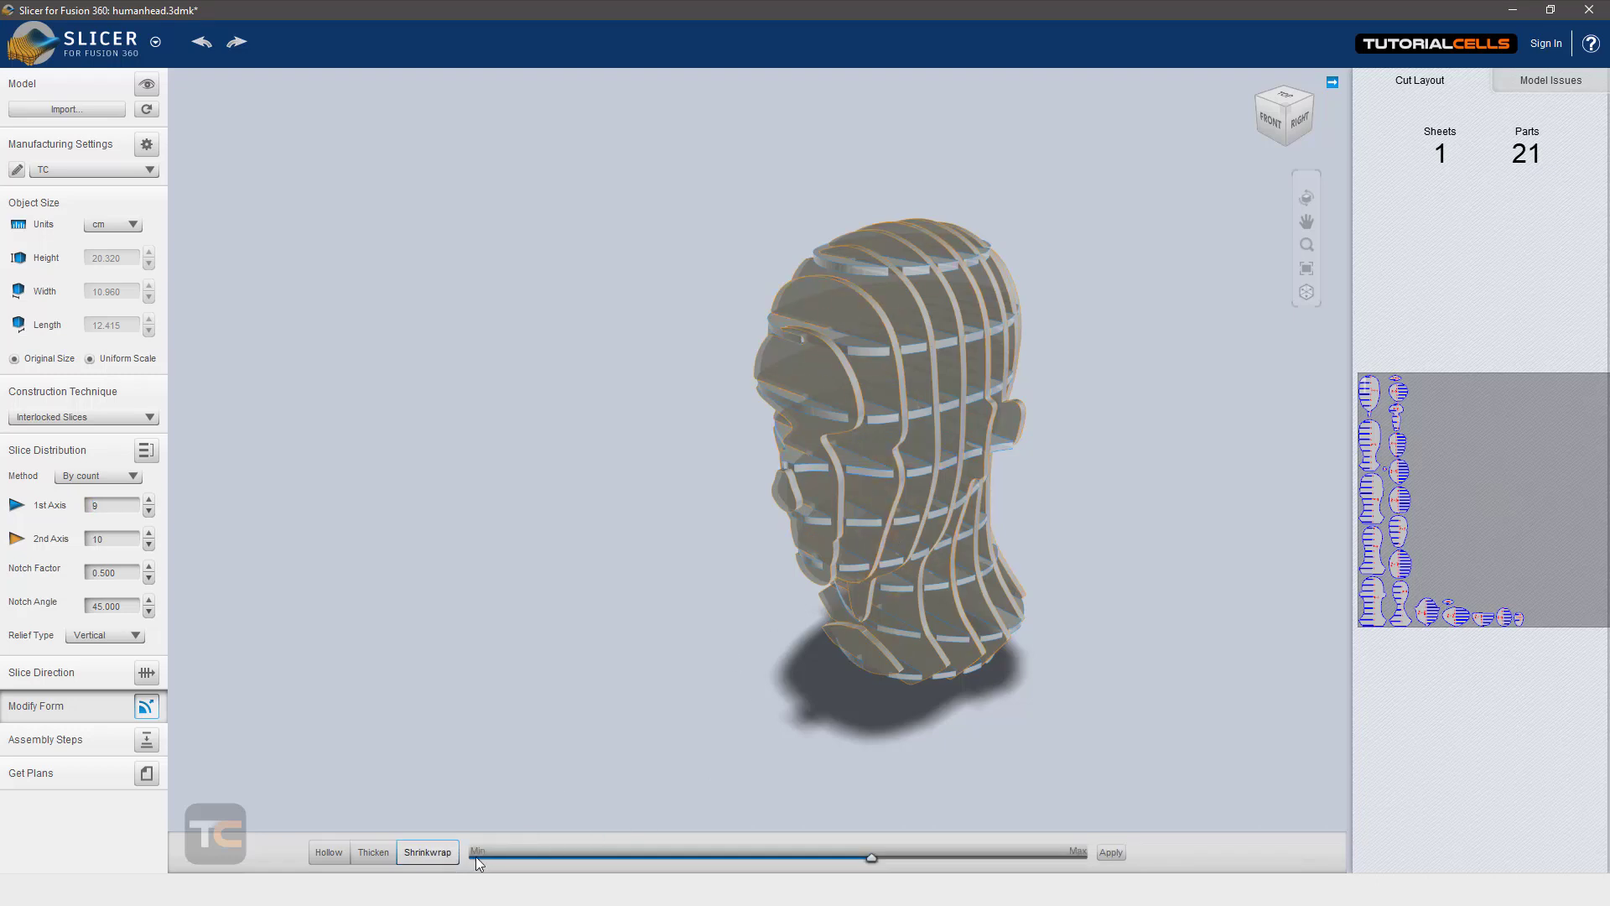
click(611, 856)
click(715, 859)
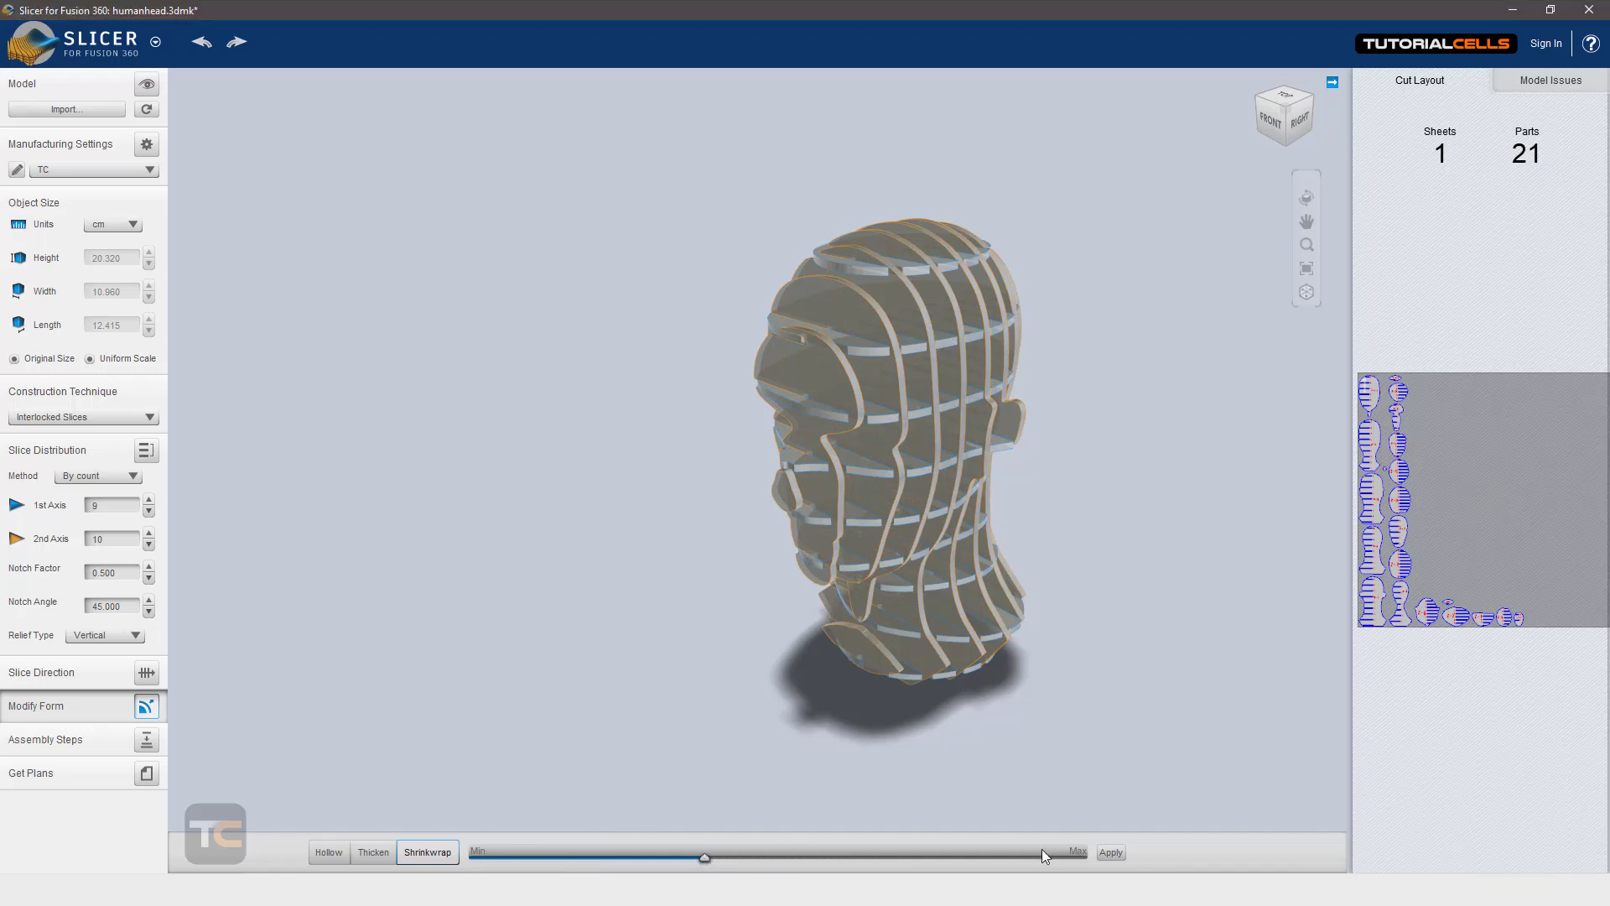
click(1110, 850)
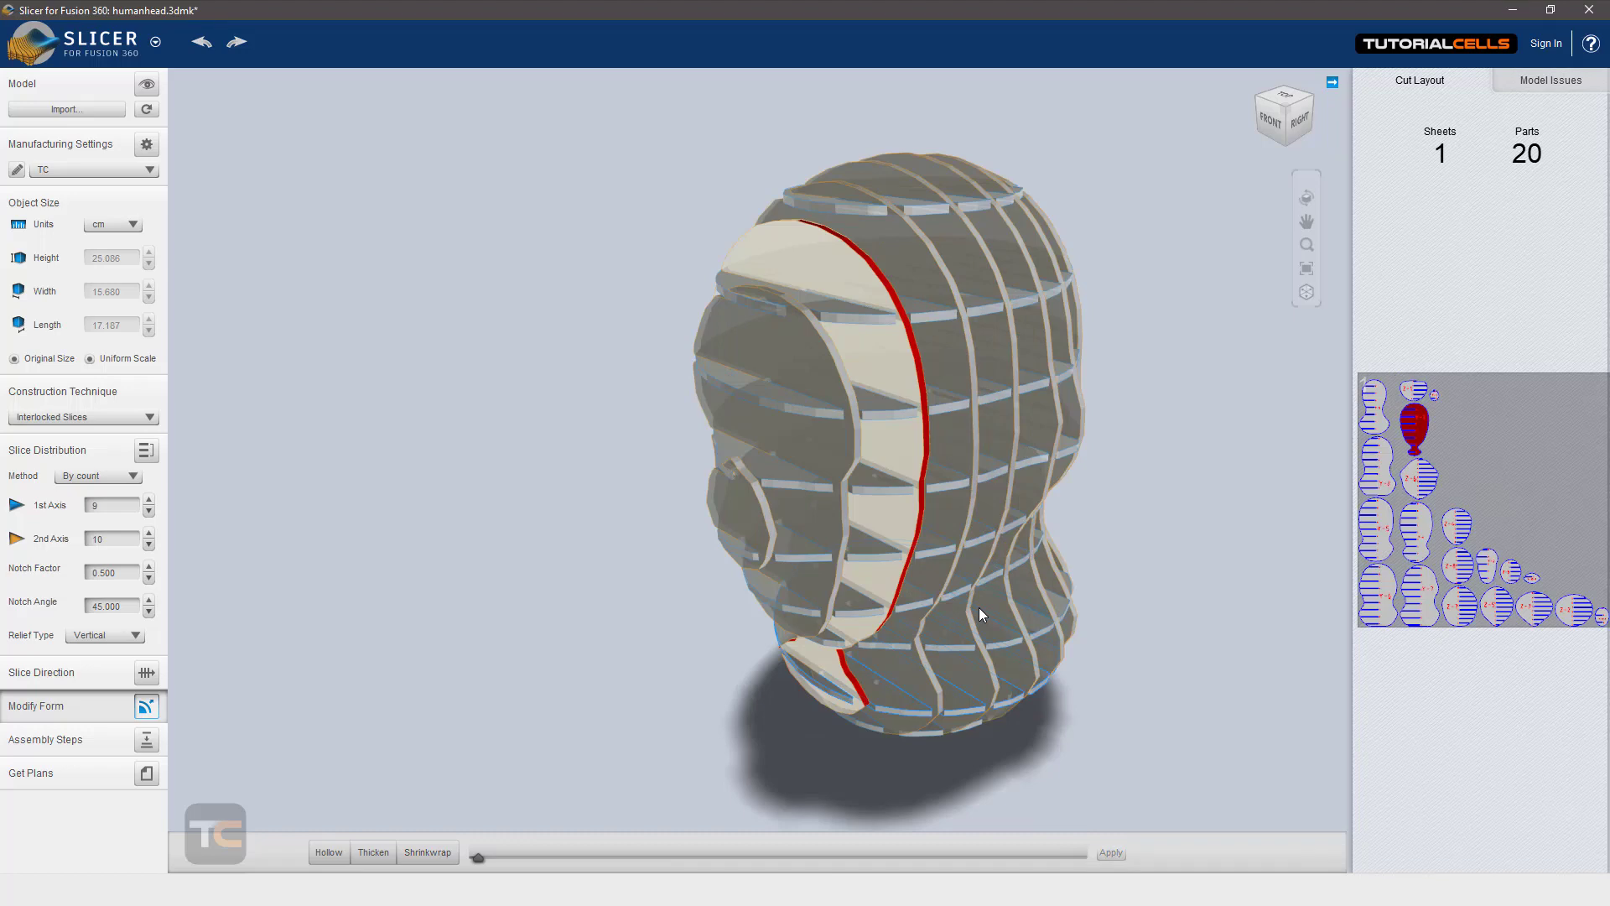
drag(838, 364, 885, 371)
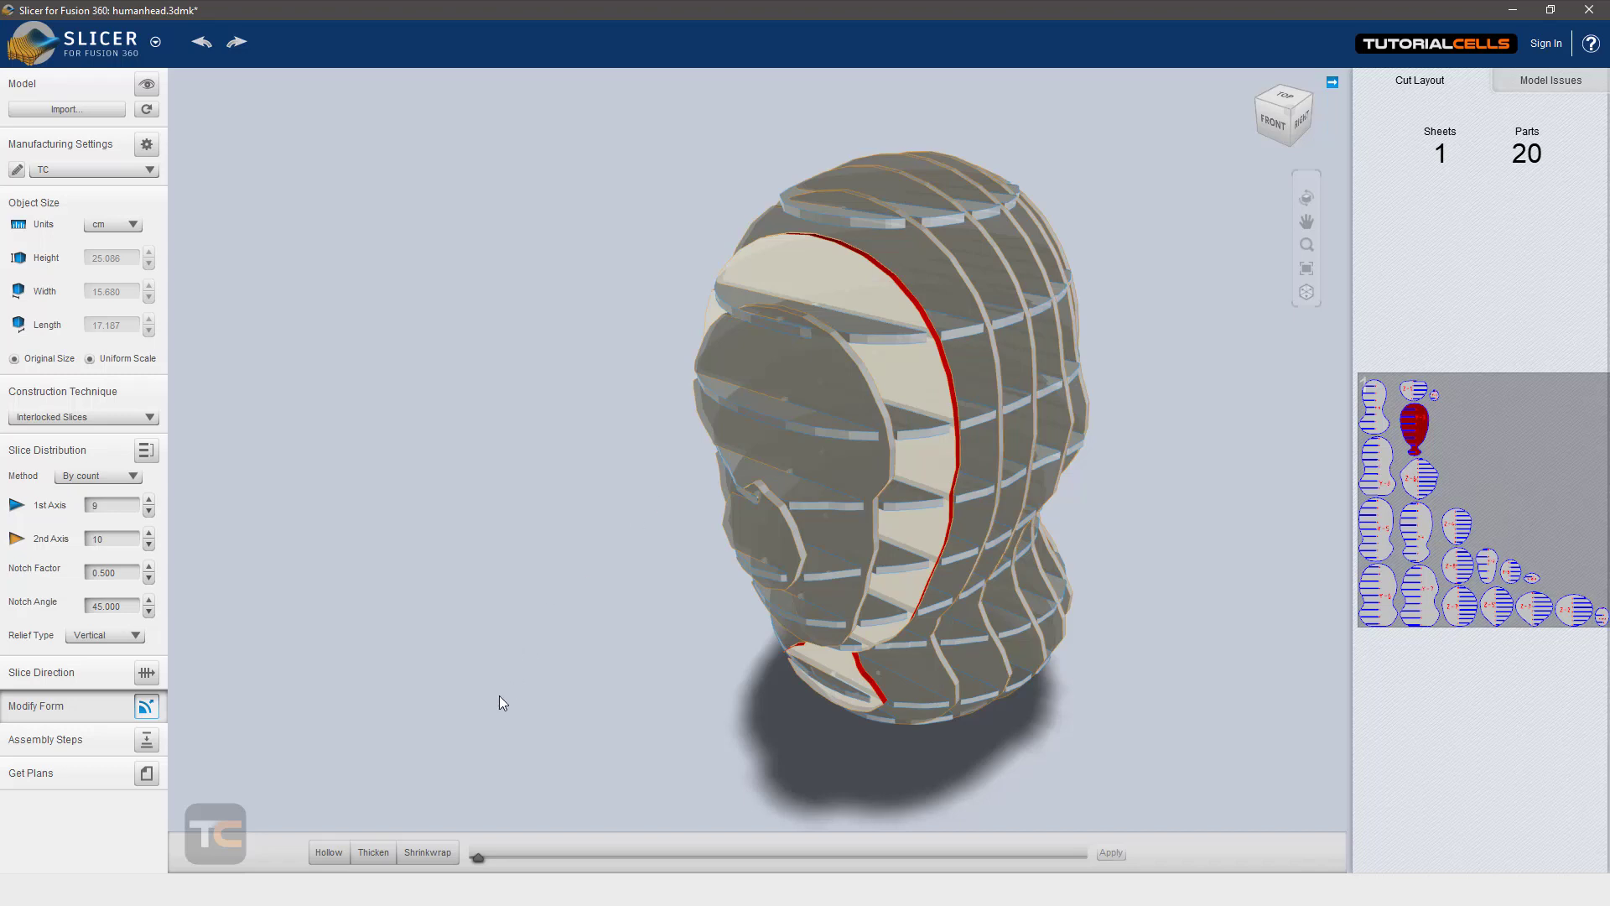
click(328, 858)
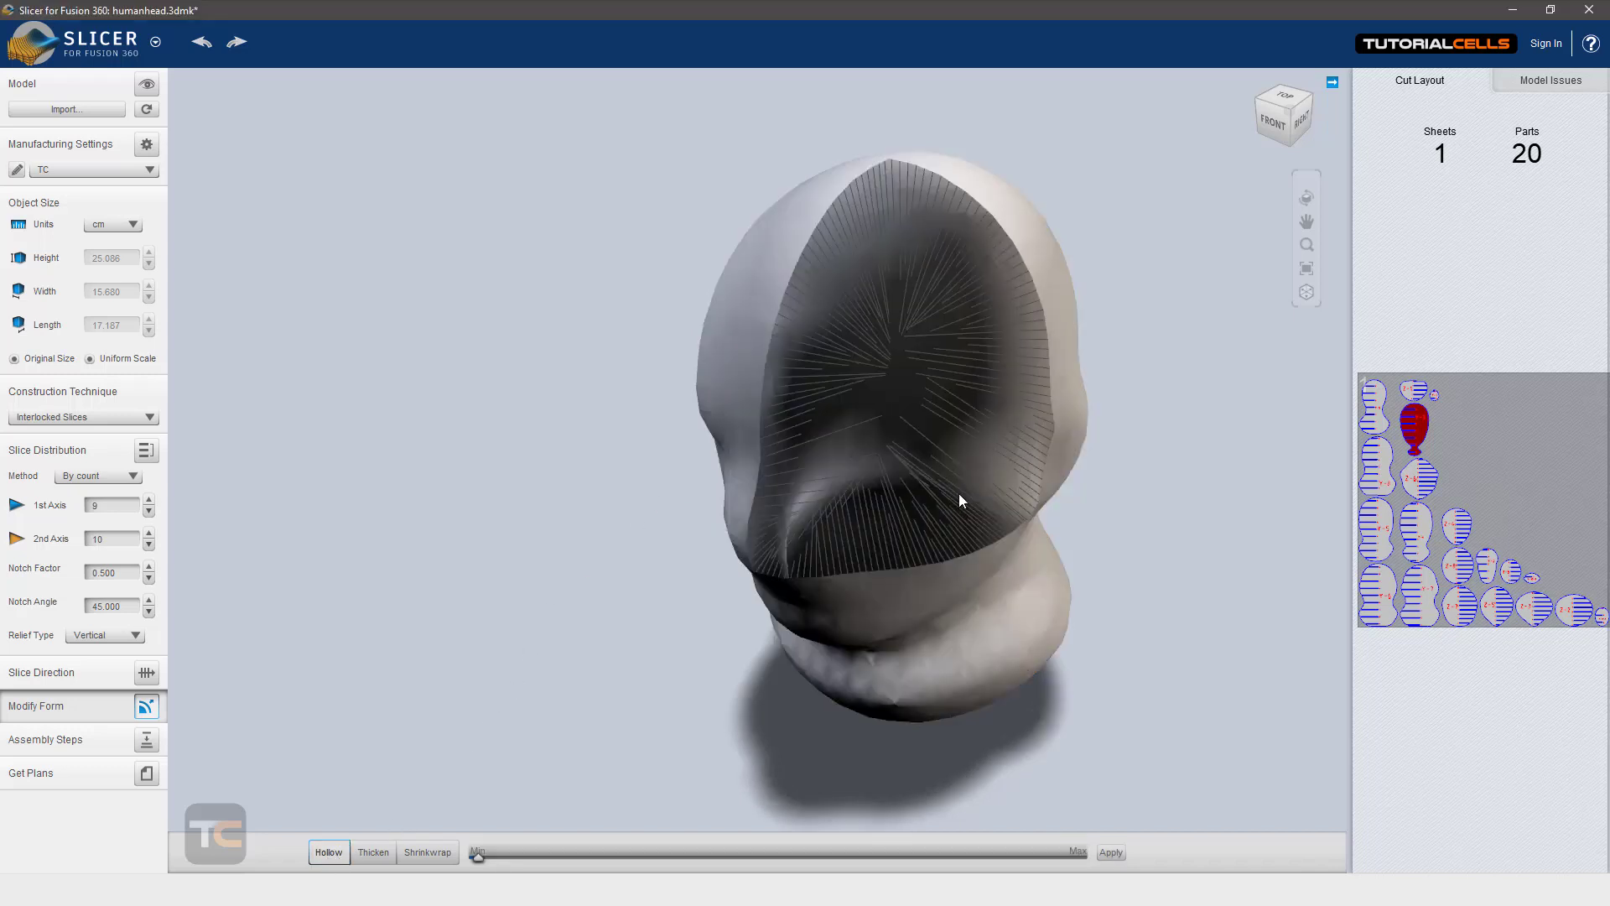
drag(959, 503, 772, 556)
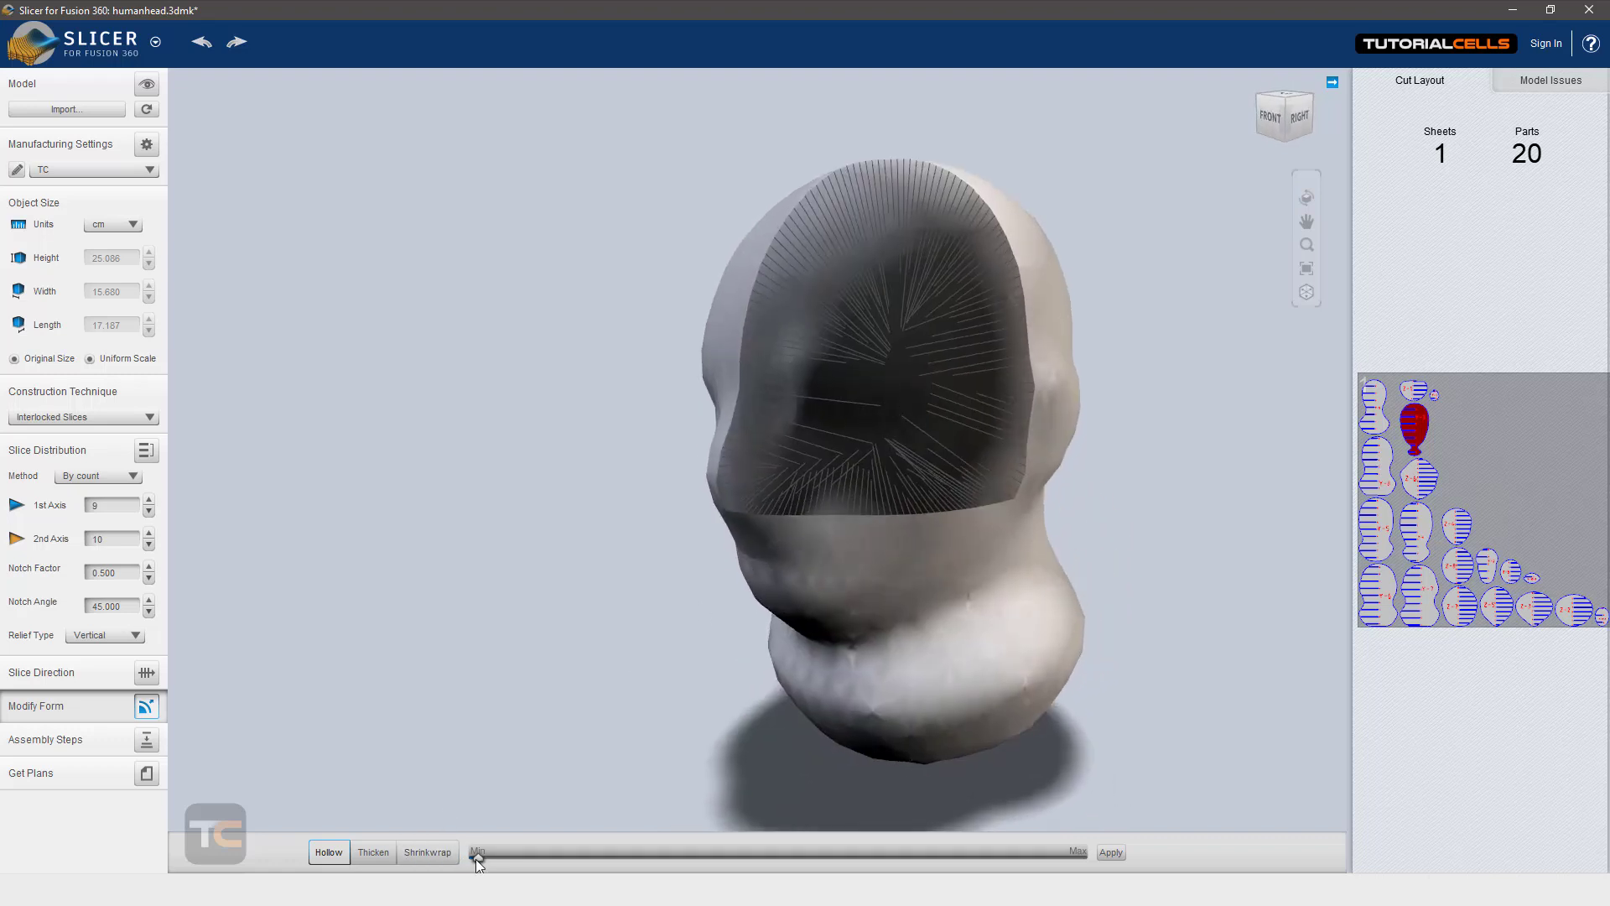
drag(483, 857, 497, 857)
click(1111, 852)
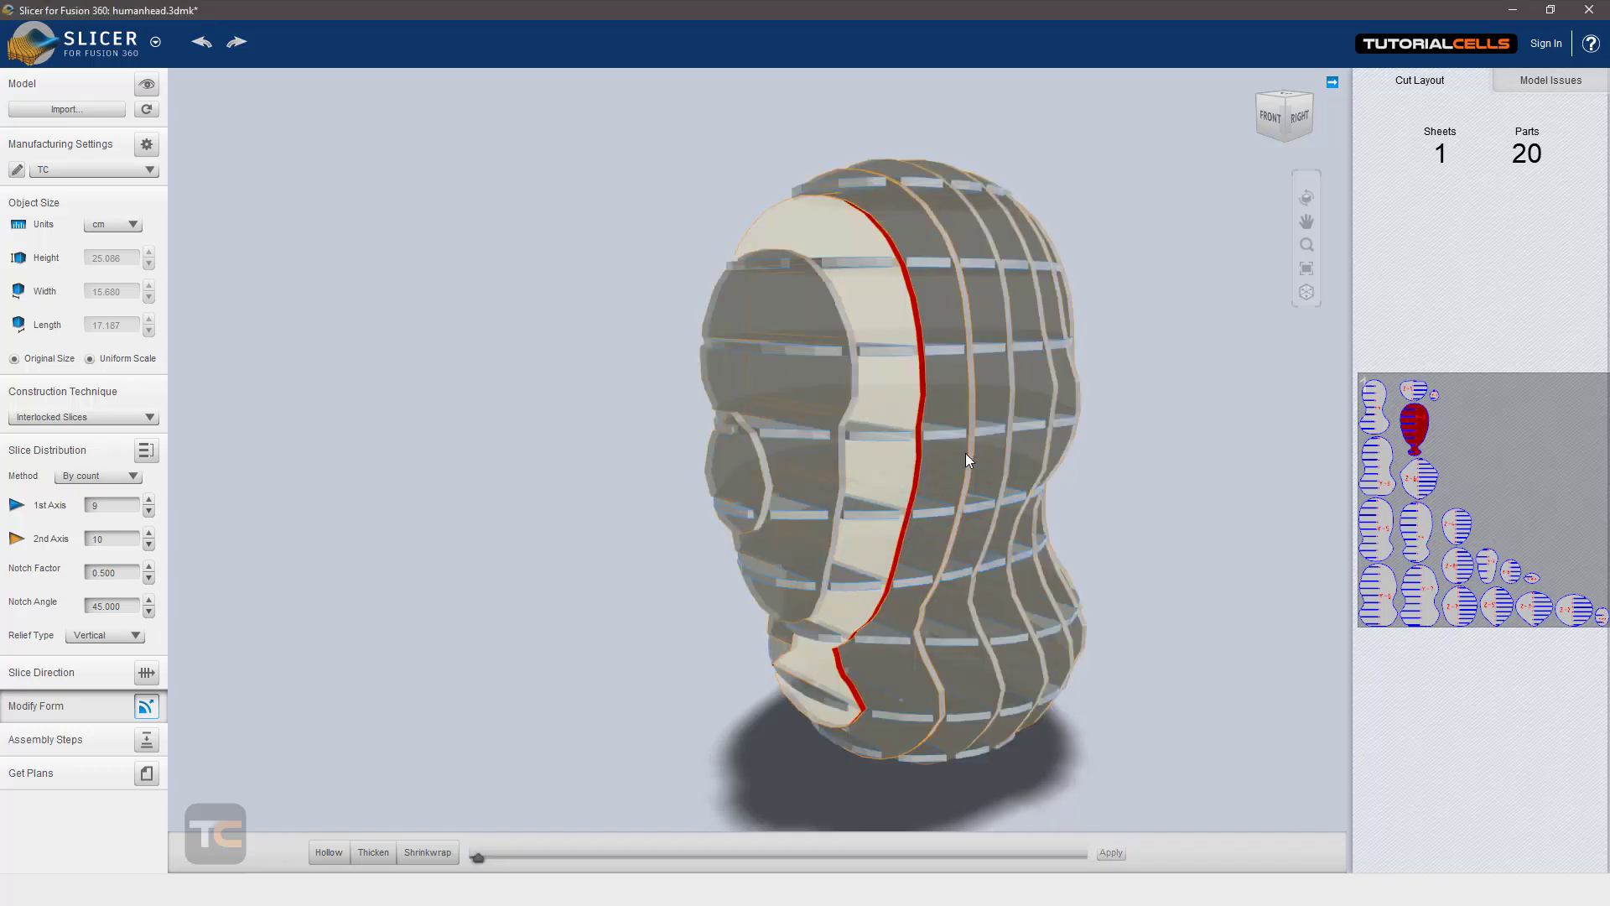
drag(964, 460, 671, 638)
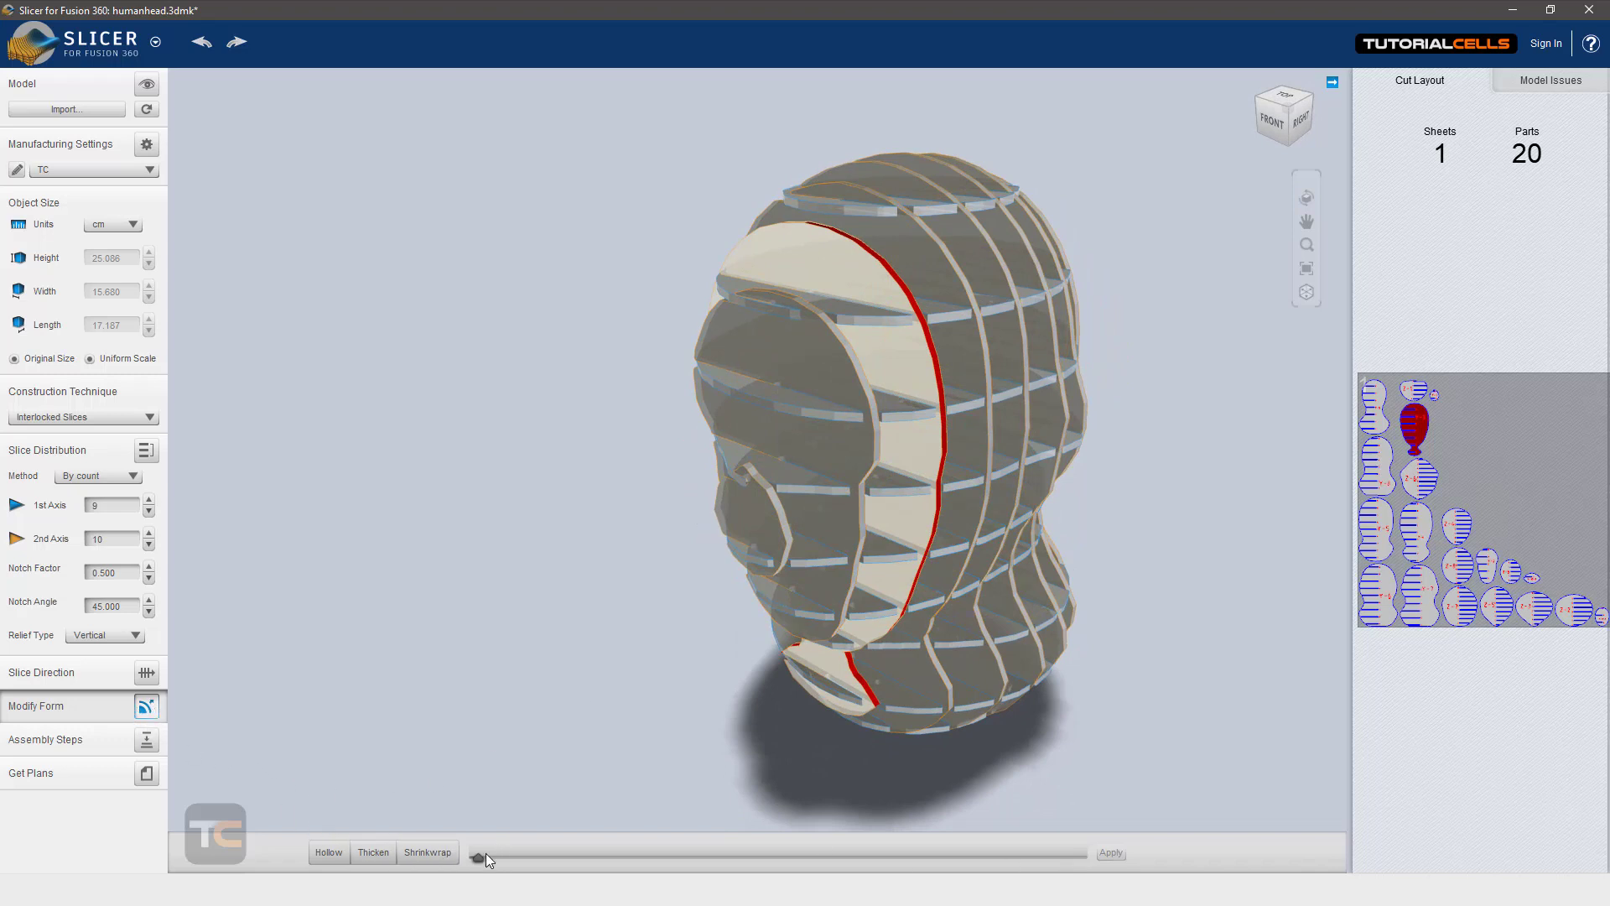
click(329, 852)
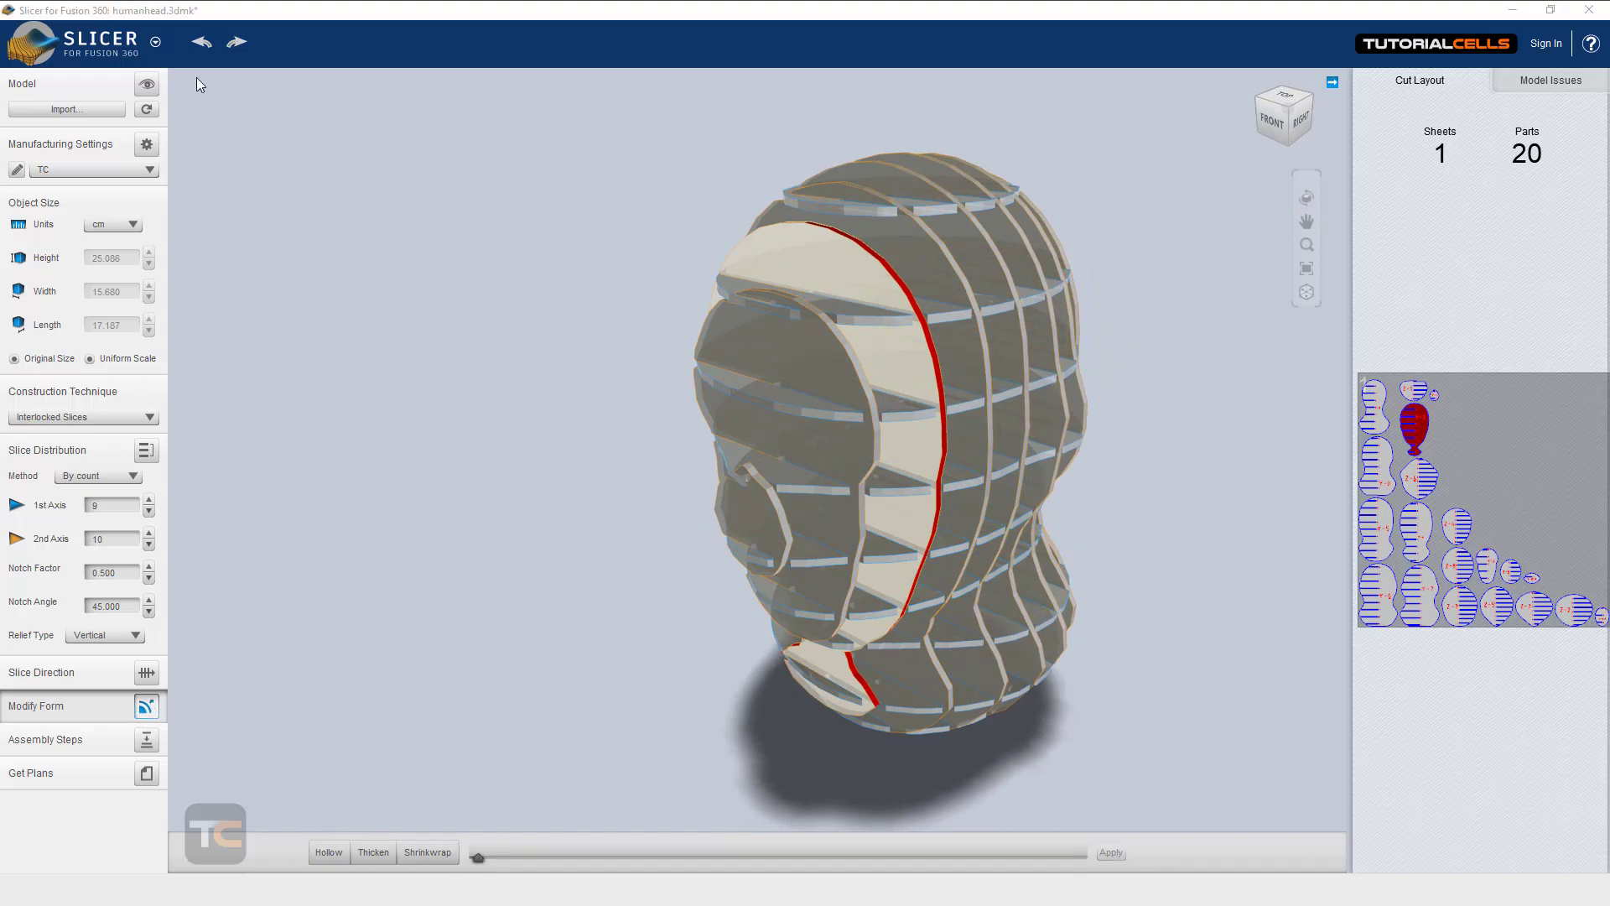
Undo the shrinkwrap, restoring the 20.320 × 10.960 × 12.415 cm head
click(206, 48)
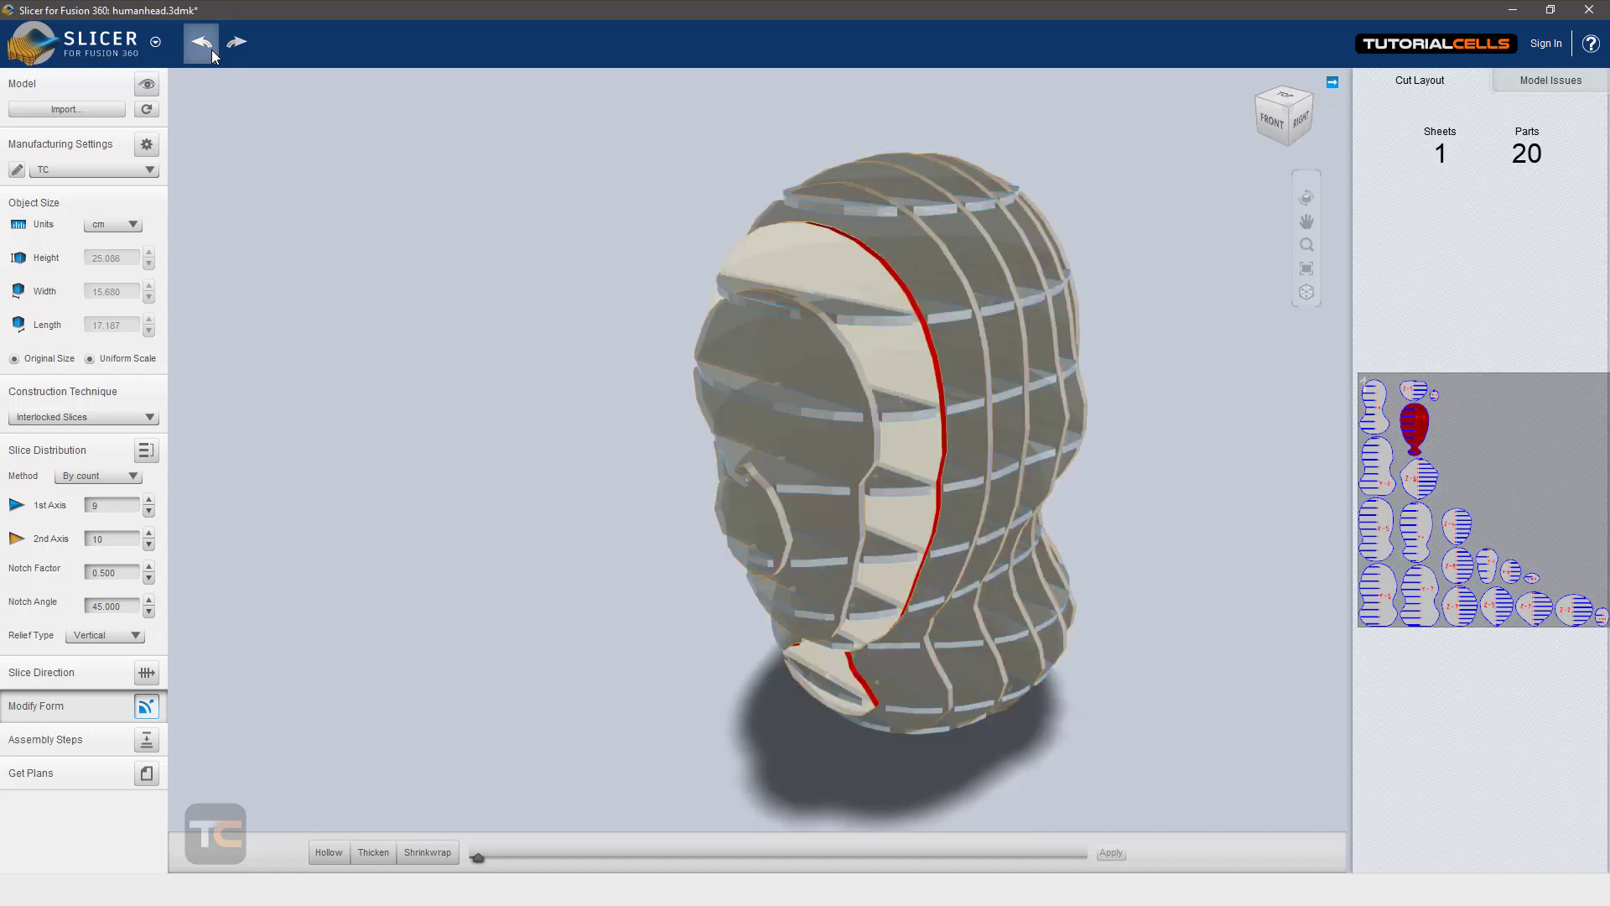
click(233, 54)
drag(810, 464, 854, 453)
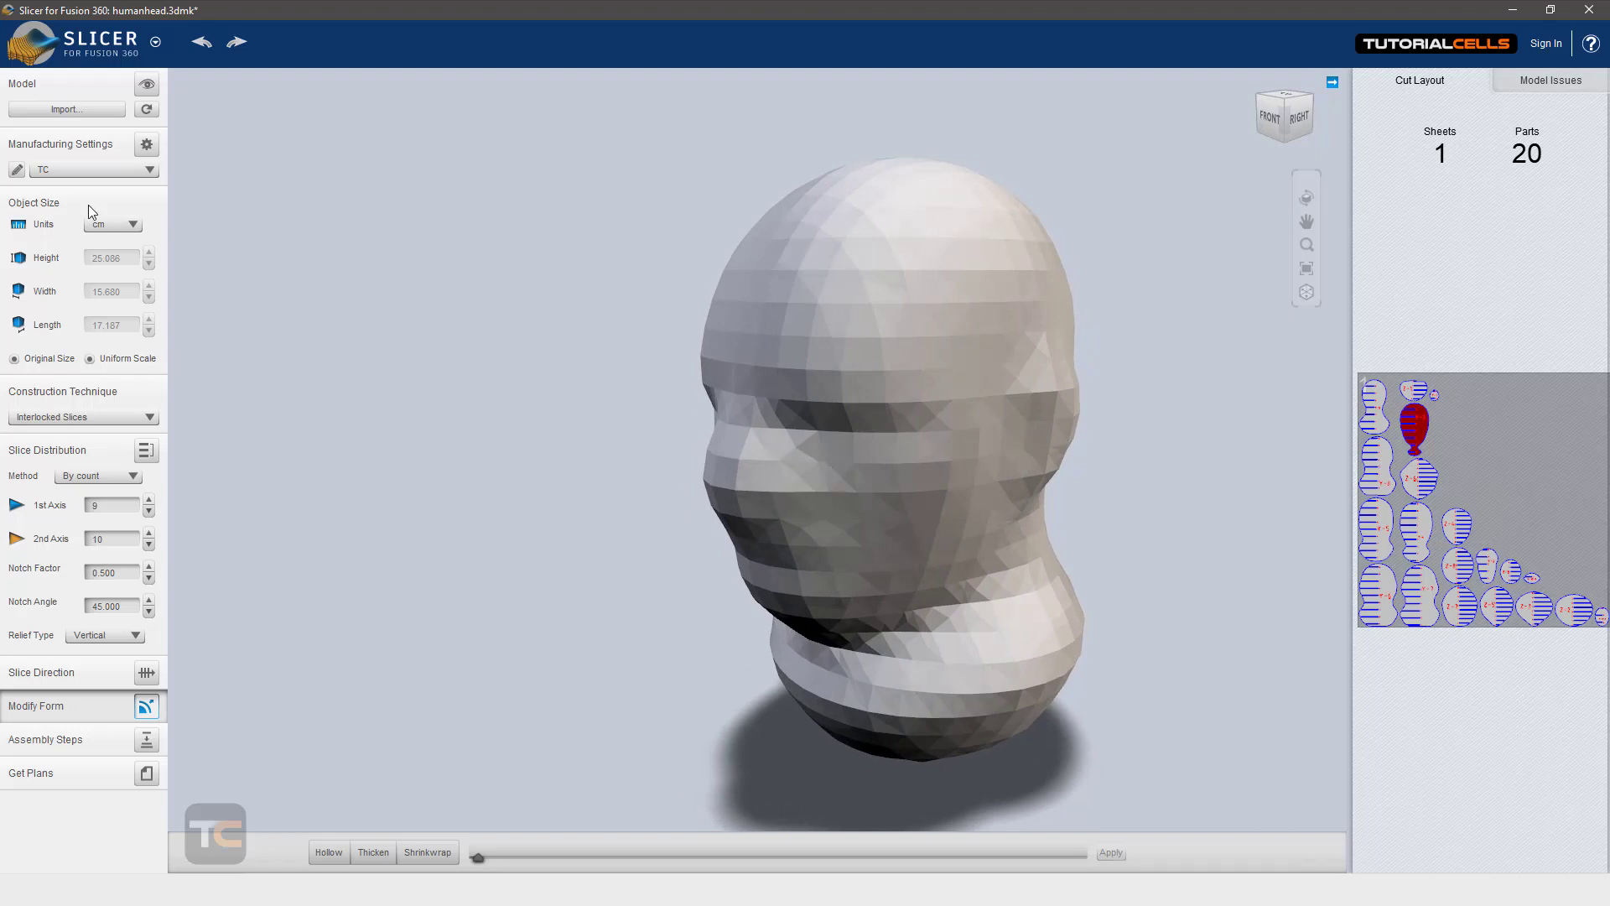
click(202, 47)
click(202, 46)
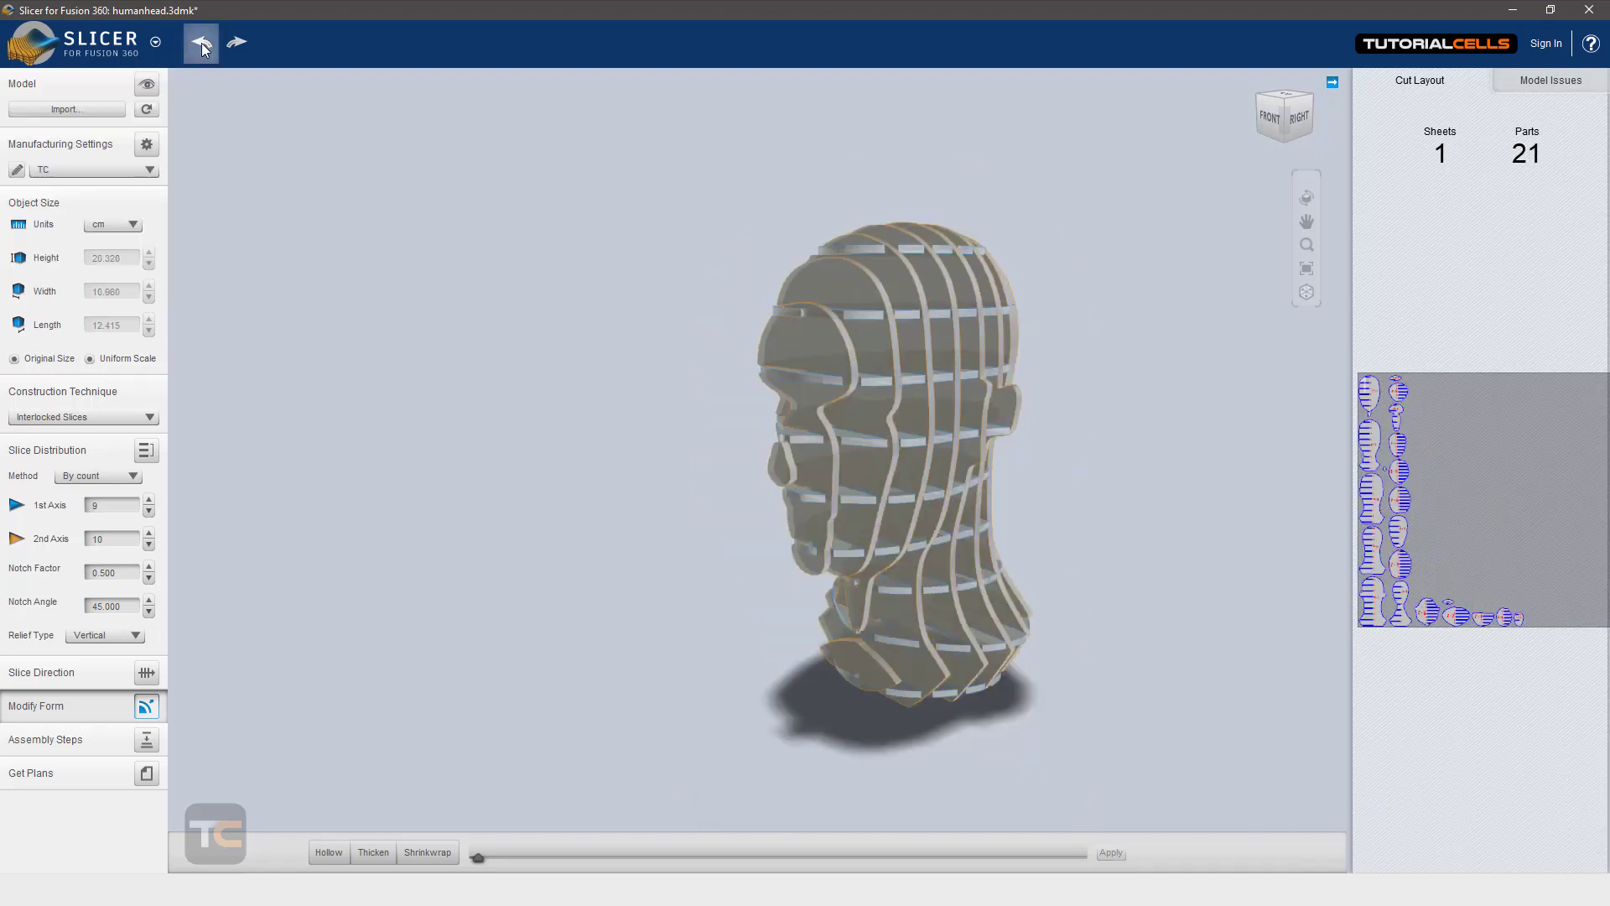
mouse_move(896, 447)
mouse_down()
mouse_move(878, 445)
mouse_move(900, 467)
mouse_up()
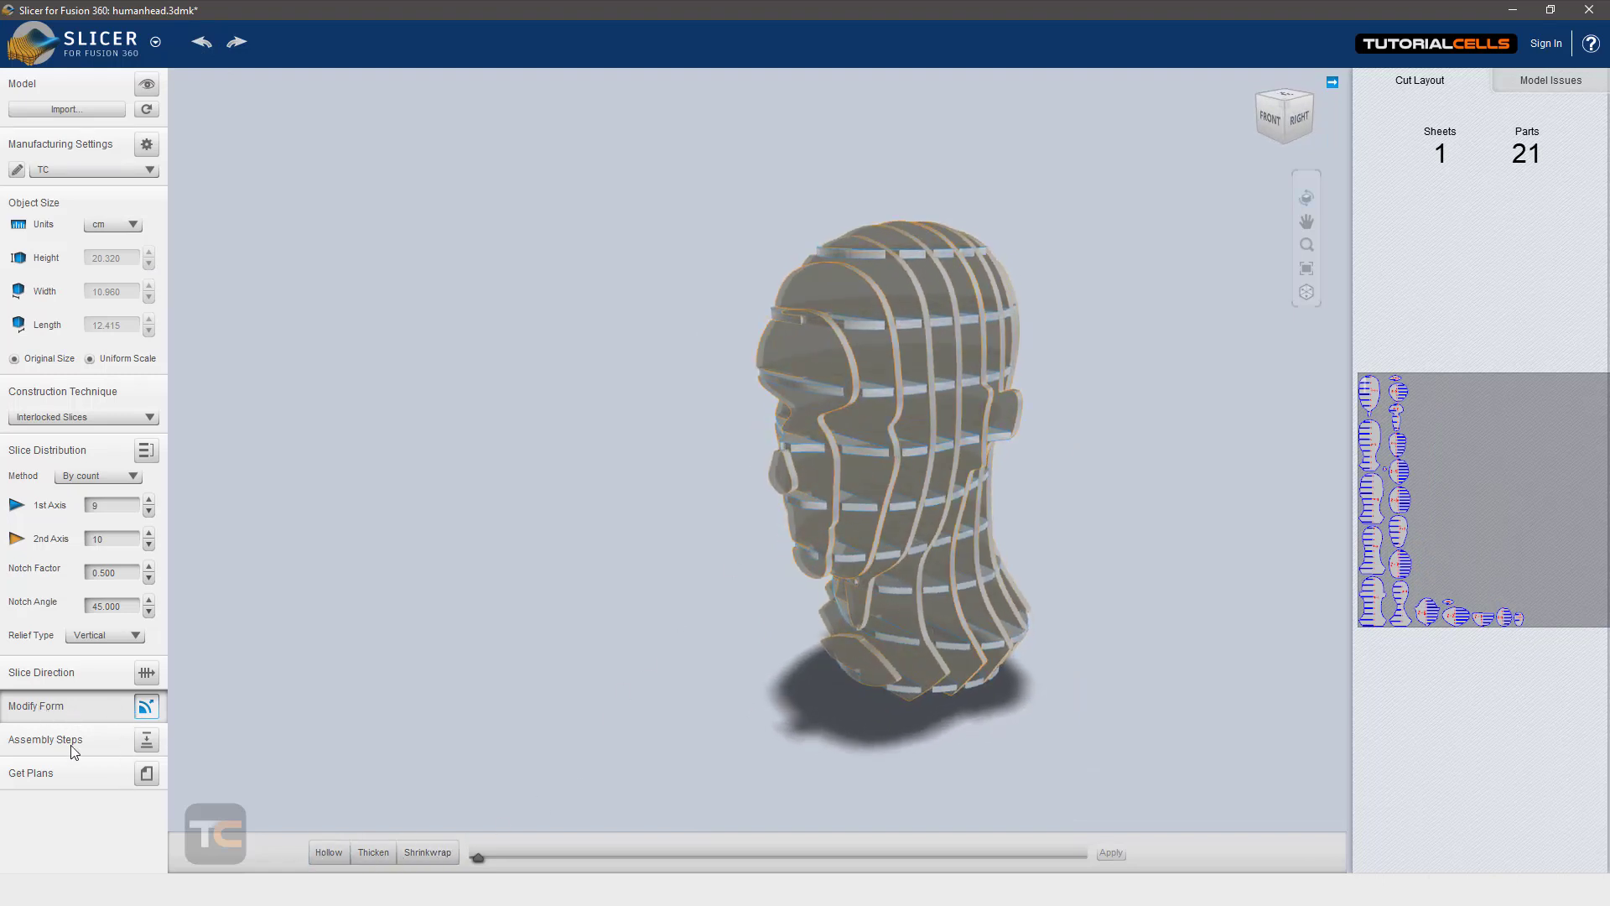
click(143, 741)
click(143, 775)
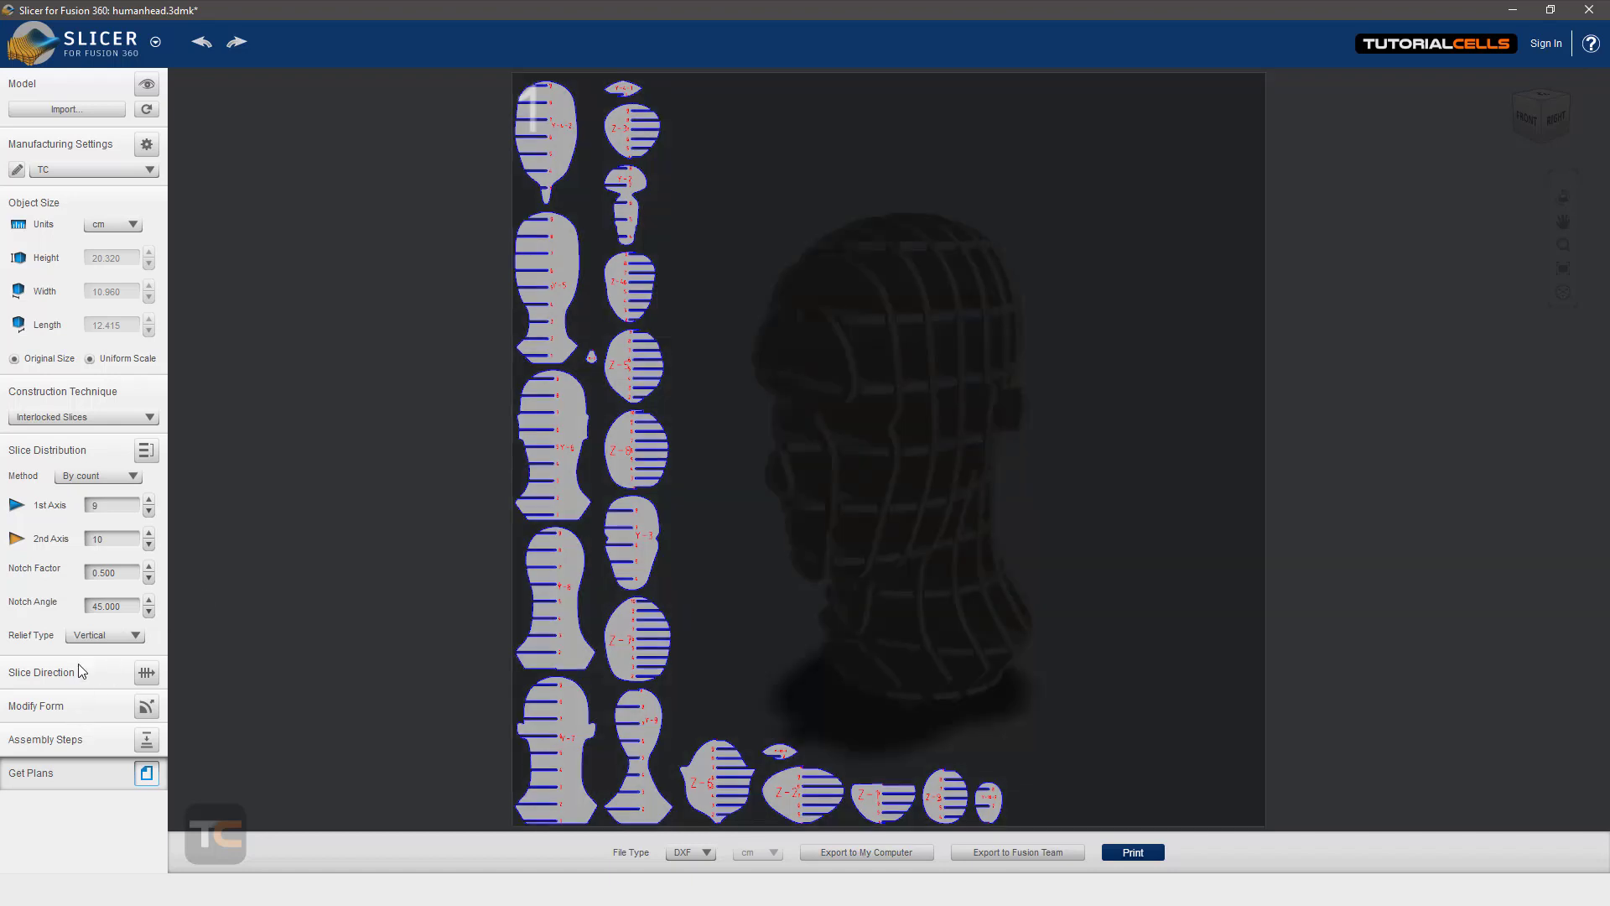
click(66, 417)
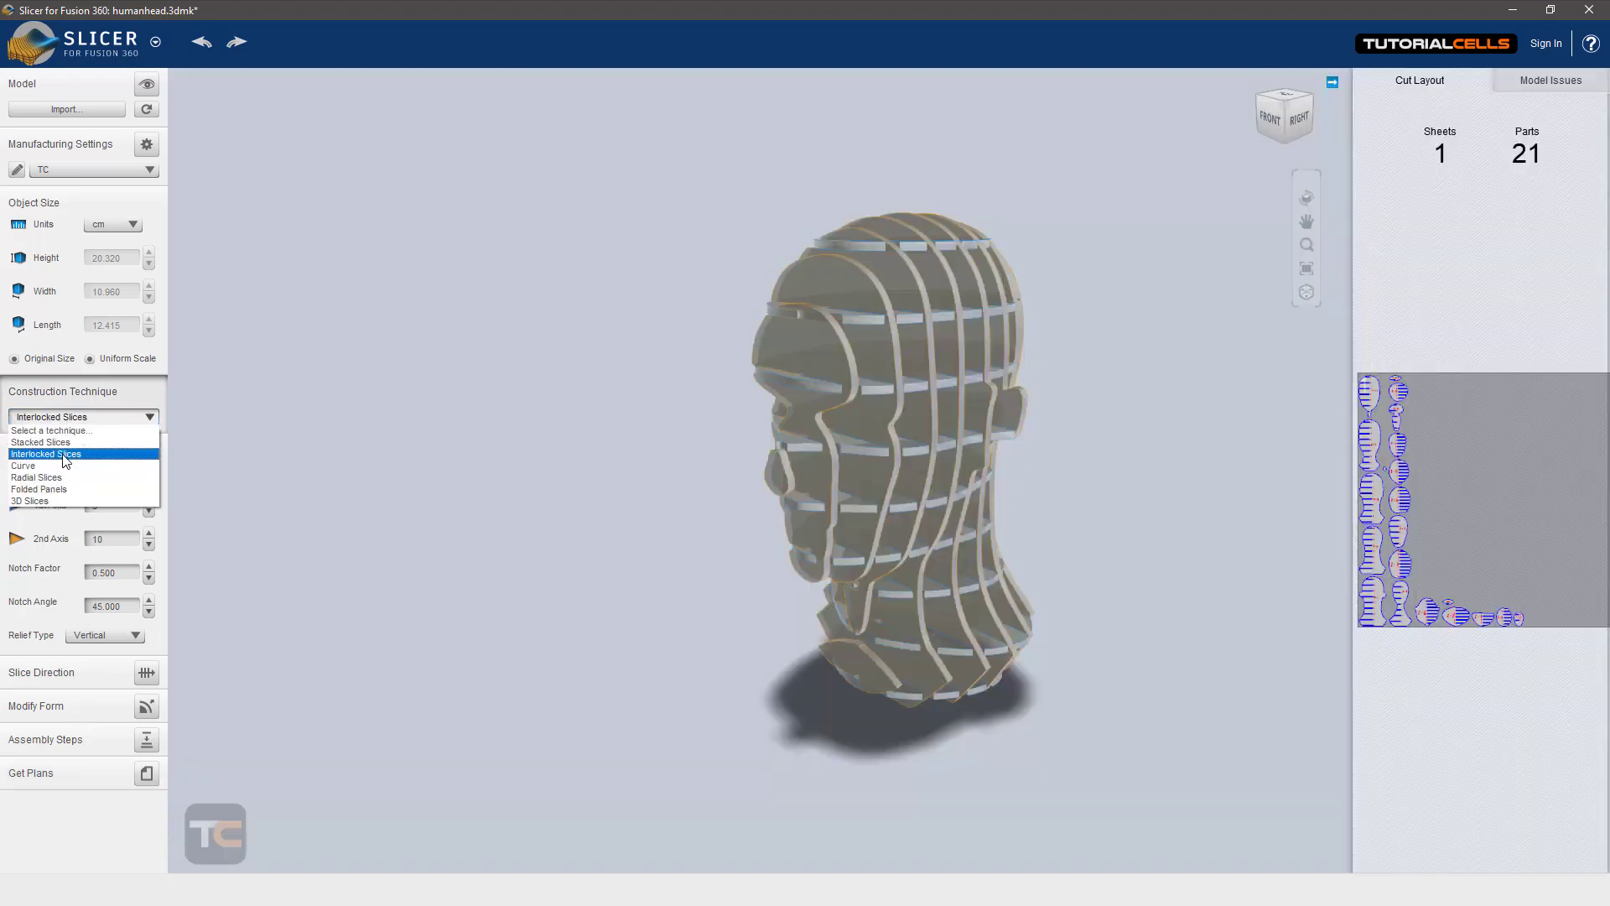
click(65, 454)
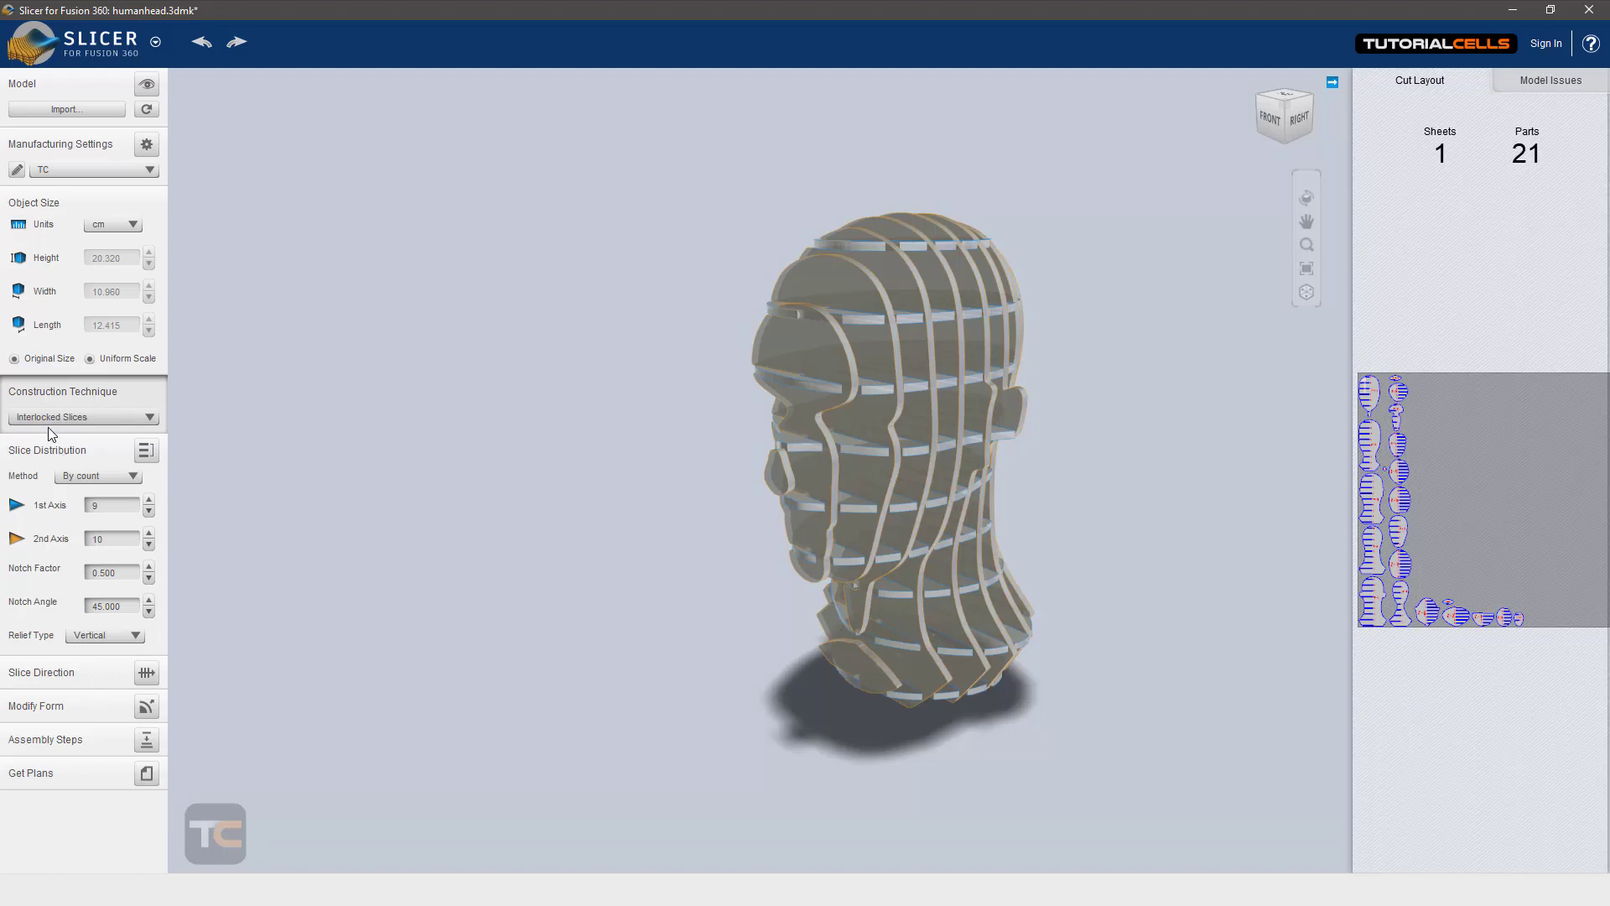